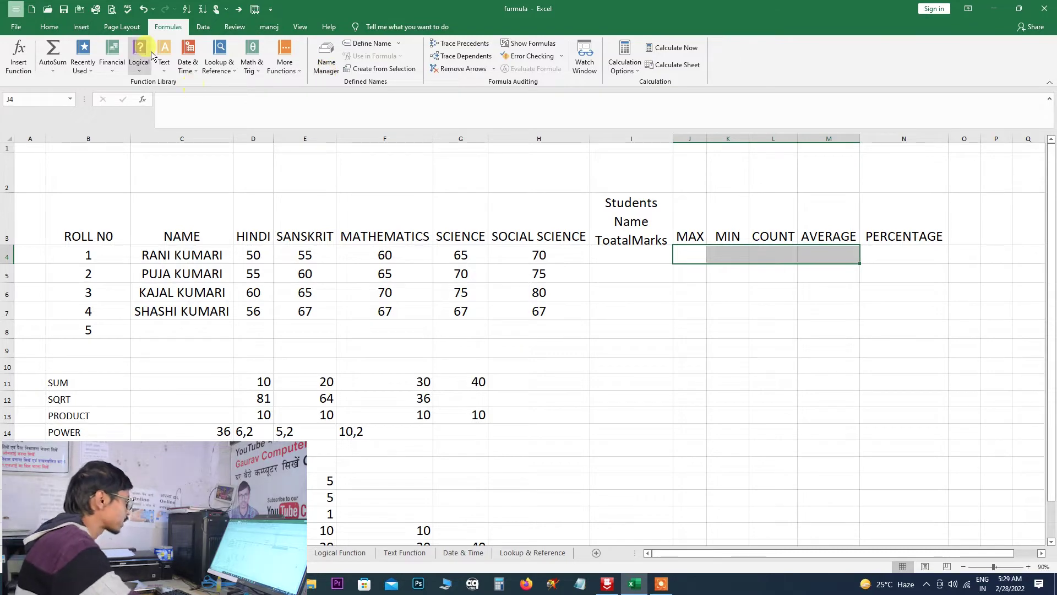
Zoom the marks table to 110%, scroll back to column A, and select I4.
{"action": "left_click", "coordinate": [405, 552]}
{"action": "left_click", "coordinate": [1028, 567]}
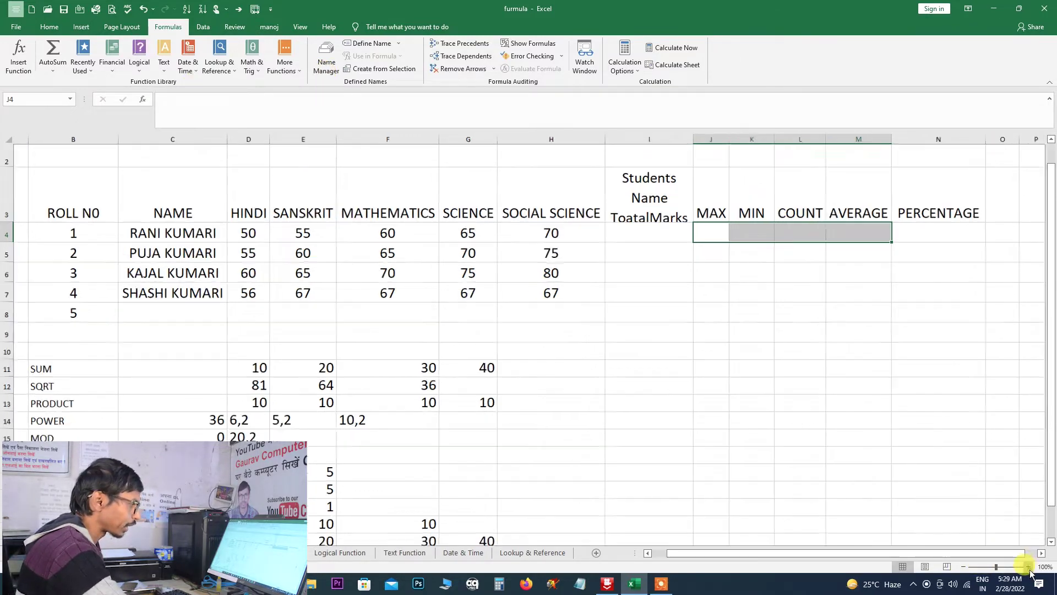
{"action": "left_click", "coordinate": [1028, 567]}
{"action": "scroll", "coordinate": [814, 495], "scroll_direction": "up", "scroll_amount": 1}
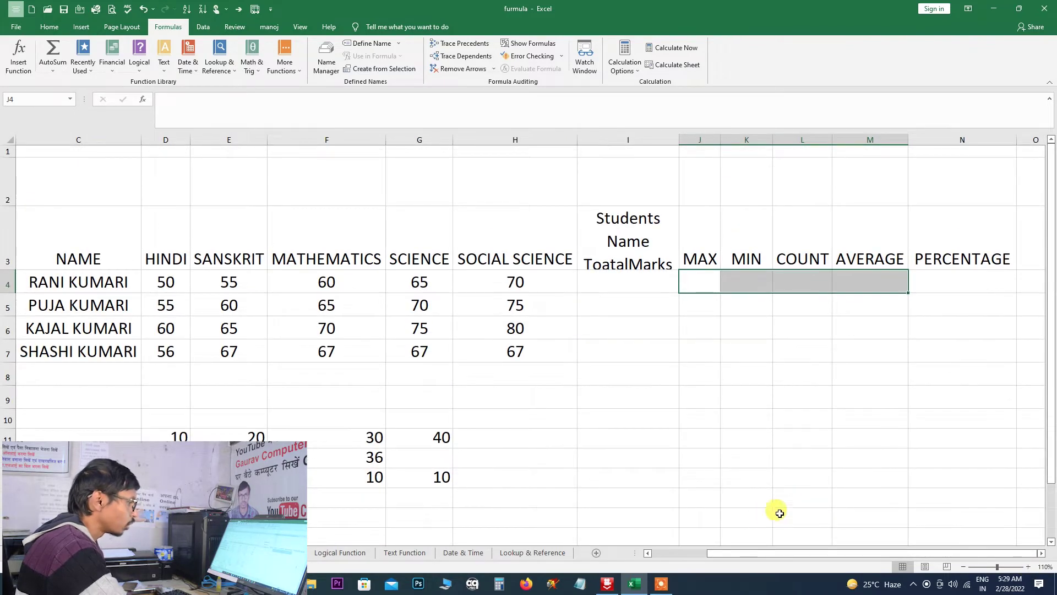
{"action": "left_click_drag", "start_coordinate": [864, 551], "coordinate": [801, 564]}
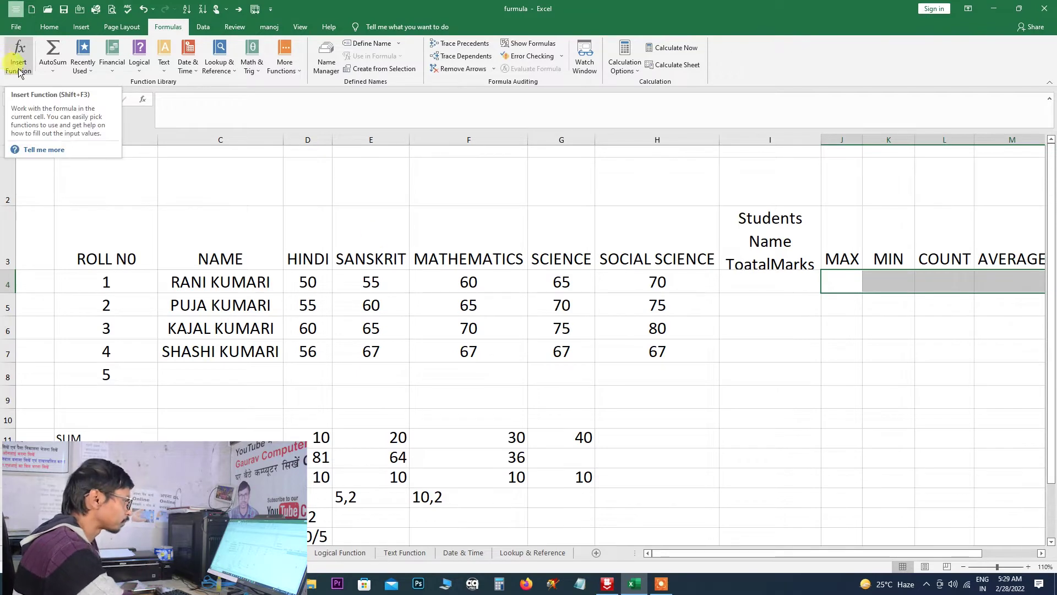
{"action": "left_click", "coordinate": [770, 281]}
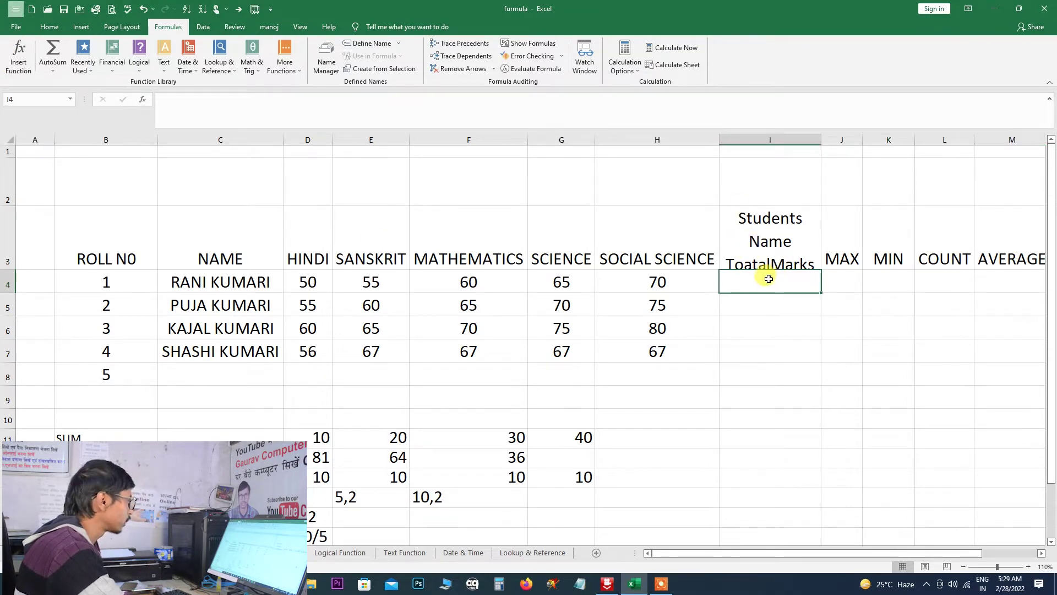
Insert =SUM(D4:H4) into I4 through Insert Function, giving a total of 300.
{"action": "left_click", "coordinate": [18, 55]}
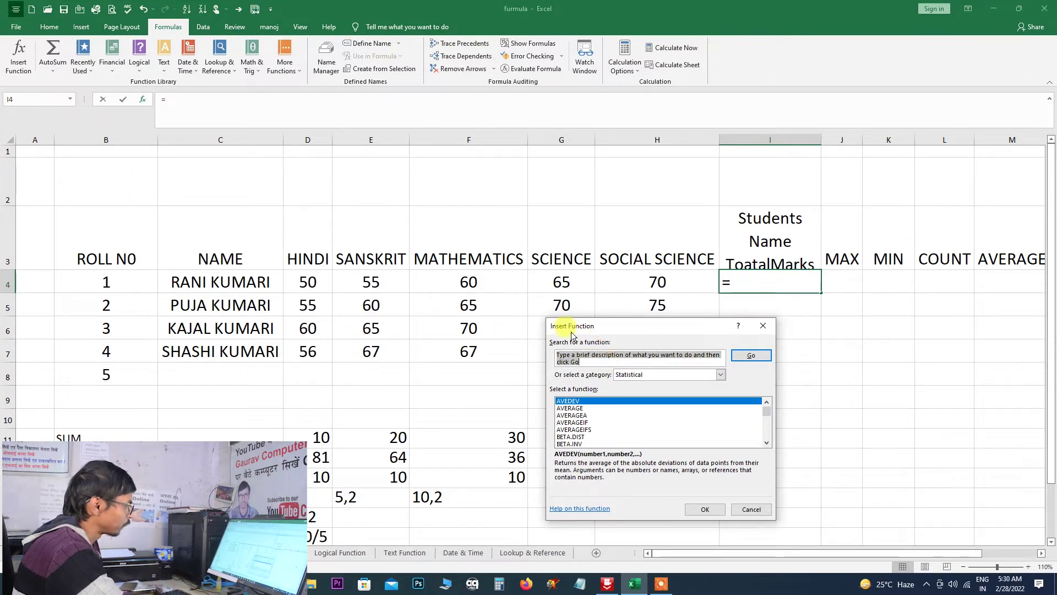
{"action": "left_click", "coordinate": [601, 362]}
{"action": "type", "text": "su"}
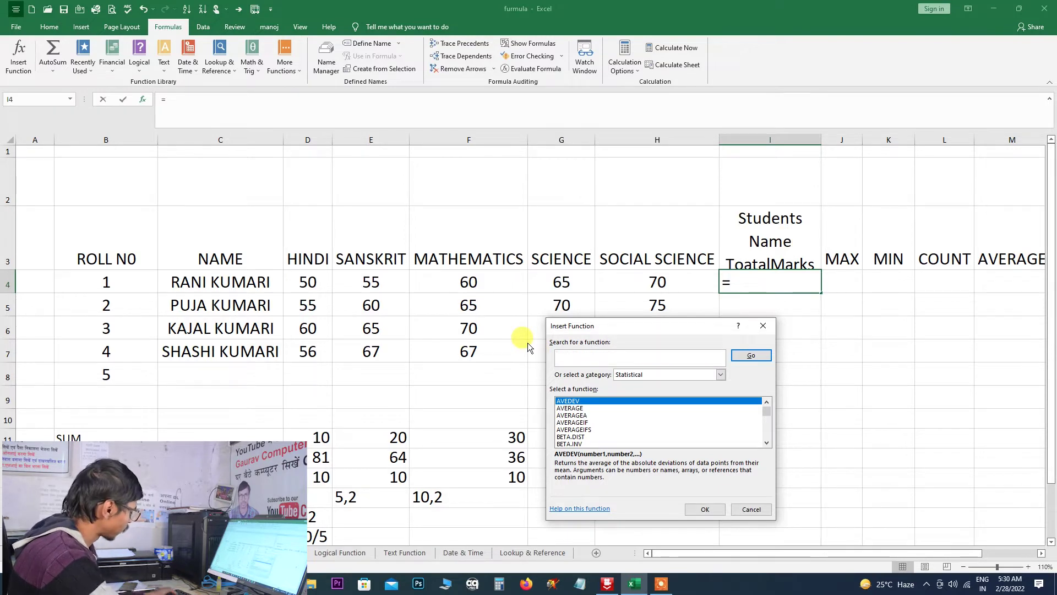
{"action": "type", "text": "m"}
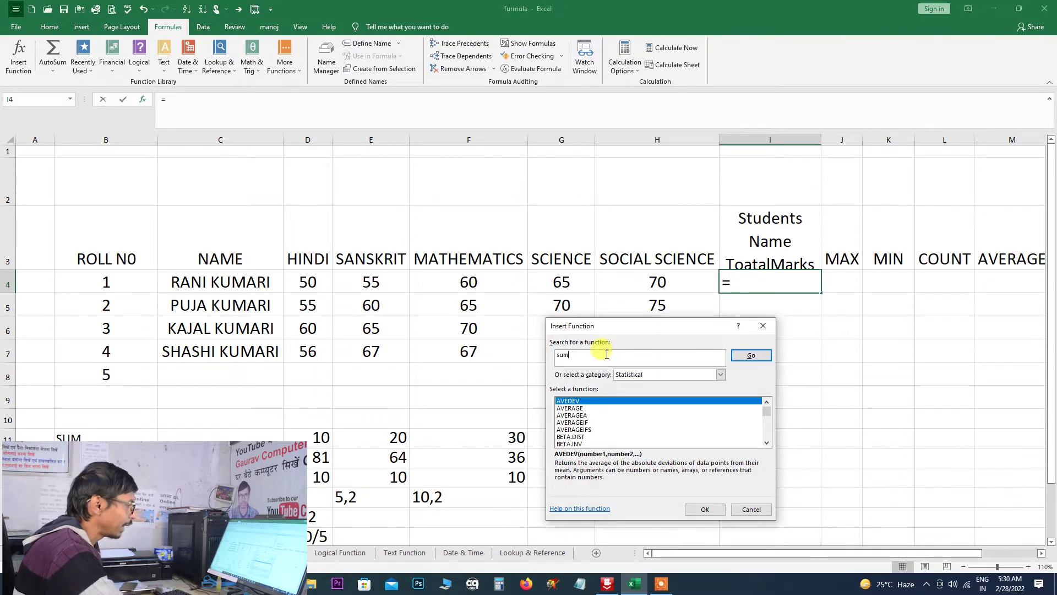
{"action": "left_click", "coordinate": [752, 356]}
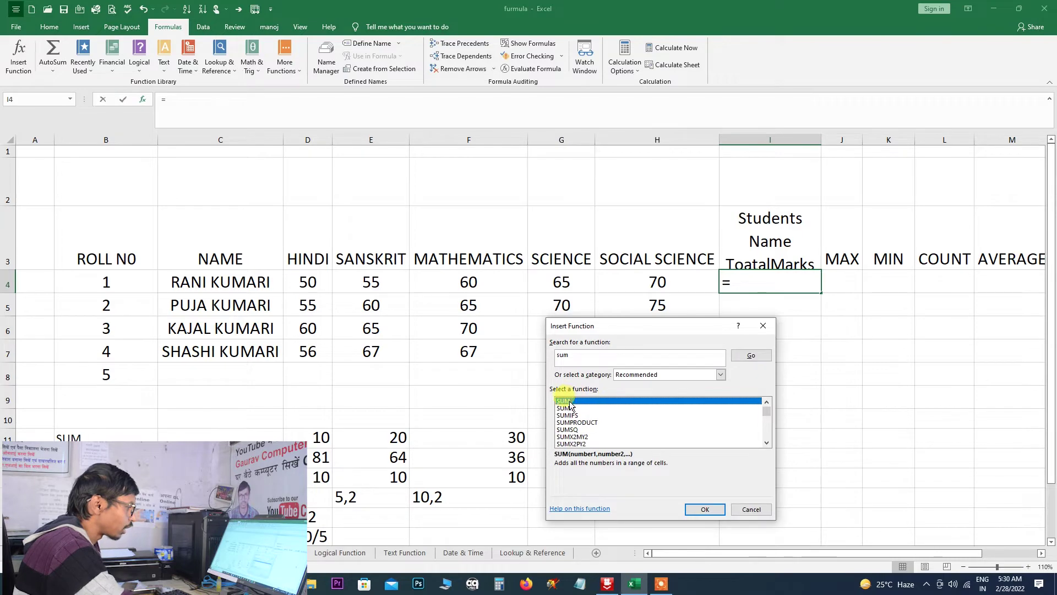
{"action": "left_click", "coordinate": [705, 510]}
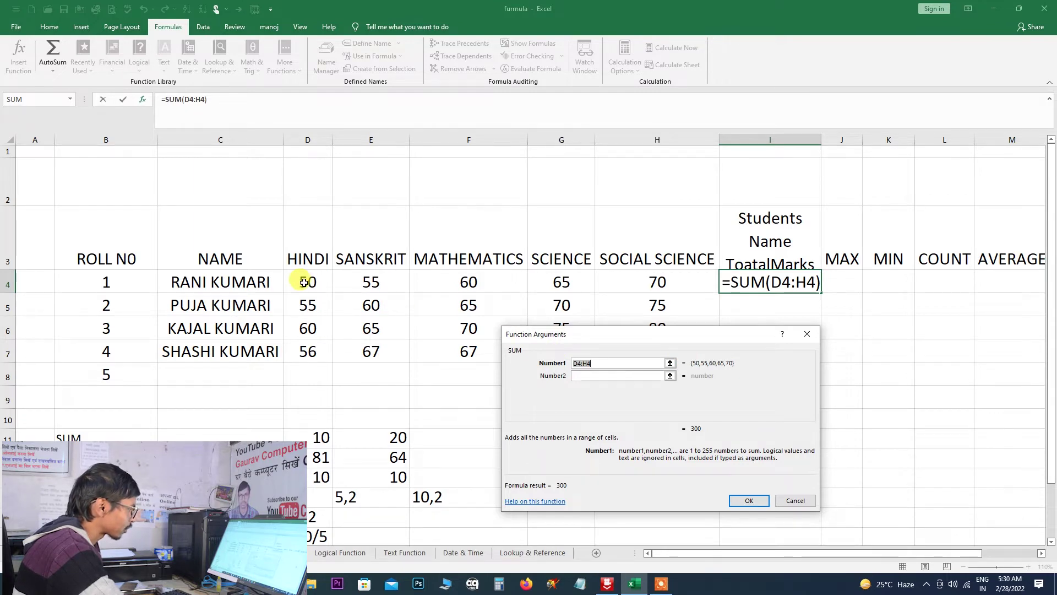
{"action": "double_click", "coordinate": [580, 363]}
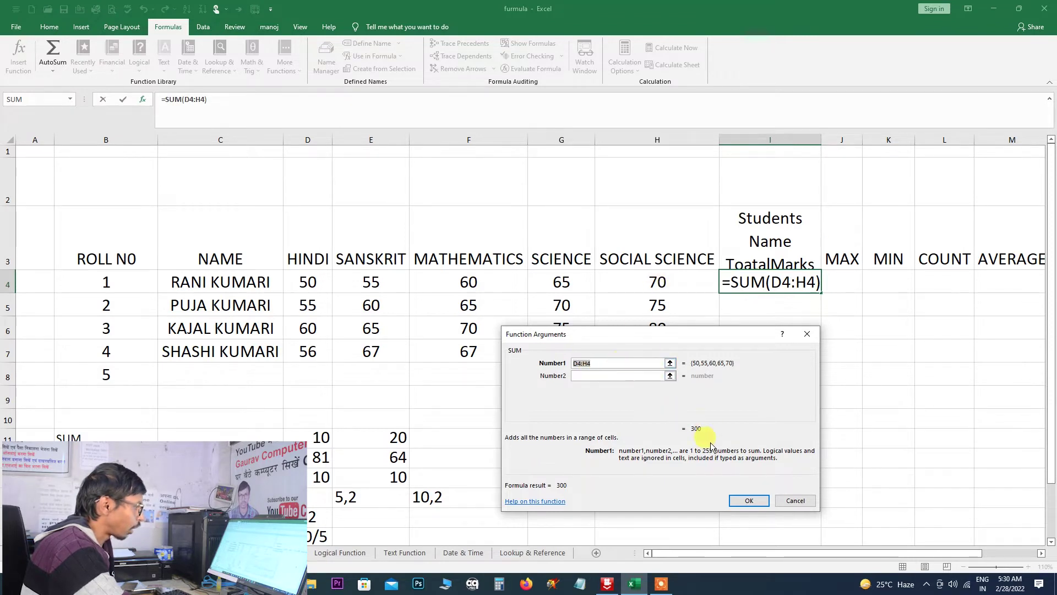
{"action": "left_click", "coordinate": [763, 503]}
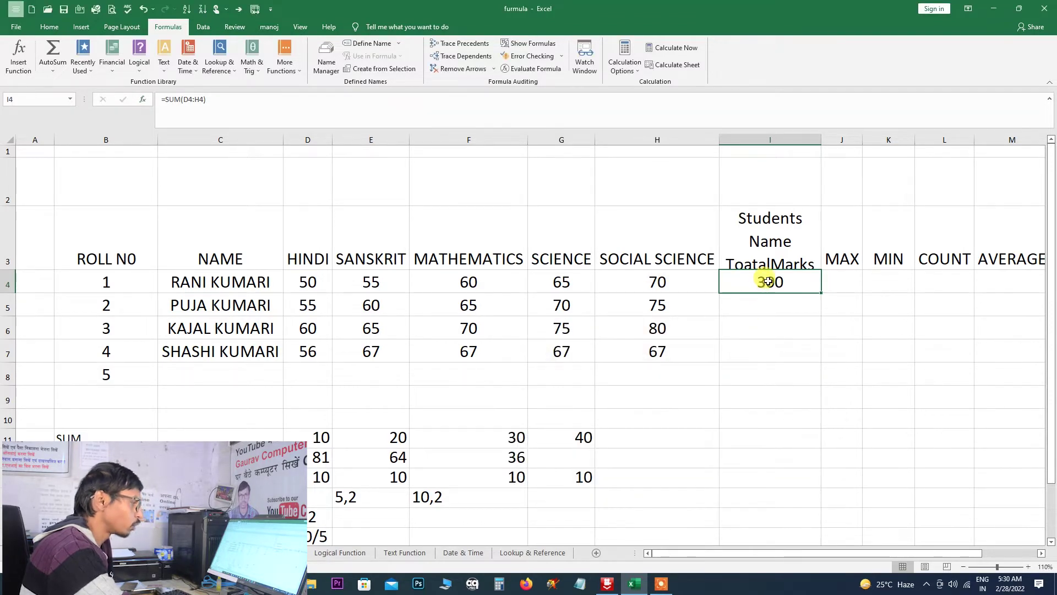
{"action": "left_click", "coordinate": [767, 306]}
{"action": "left_click", "coordinate": [764, 281]}
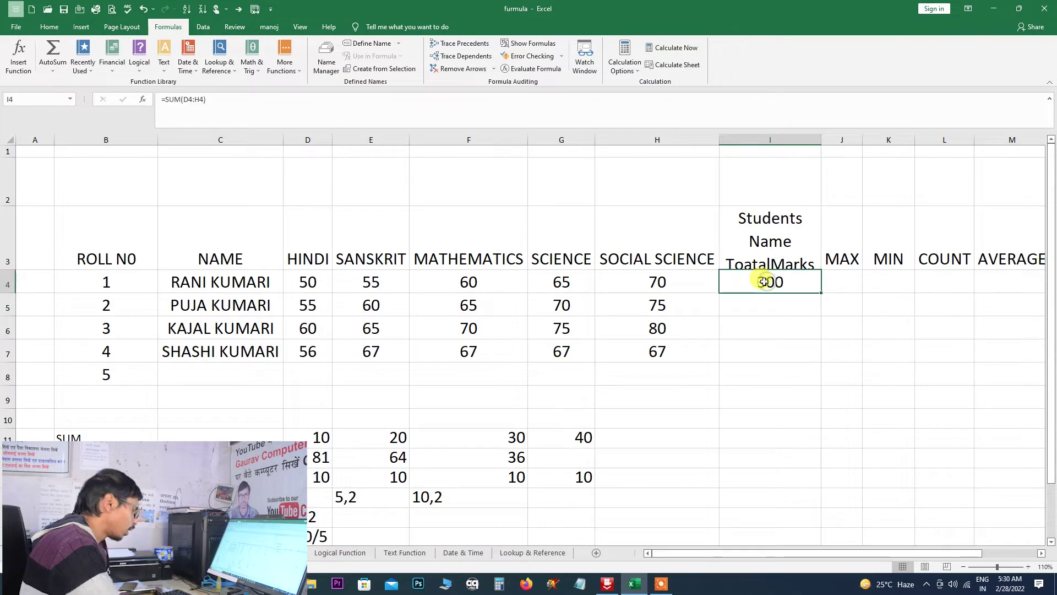
{"action": "double_click", "coordinate": [765, 282]}
{"action": "type", "text": "sum"}
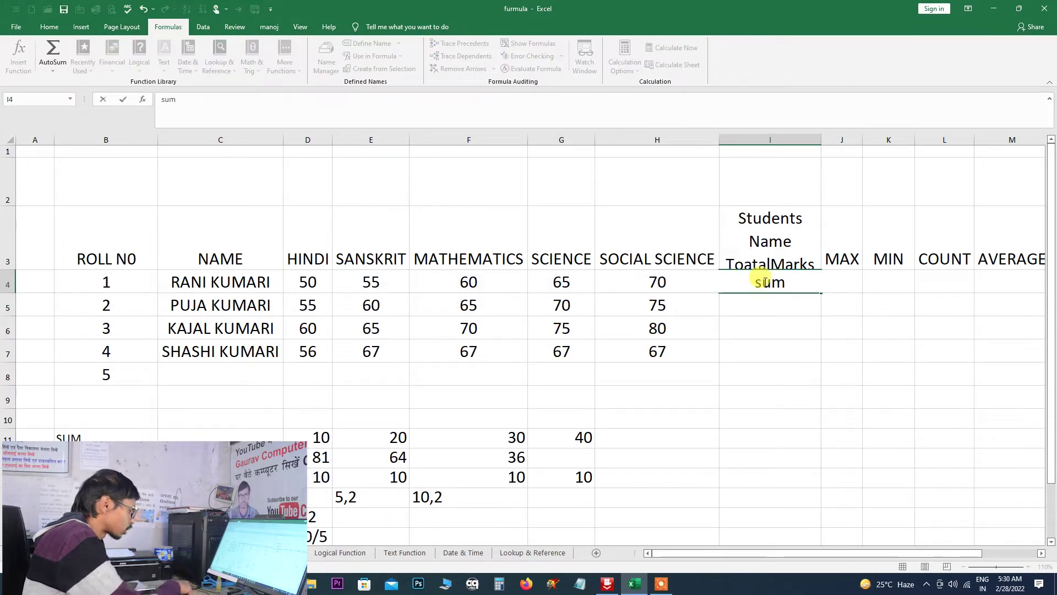
{"action": "key", "text": "Tab"}
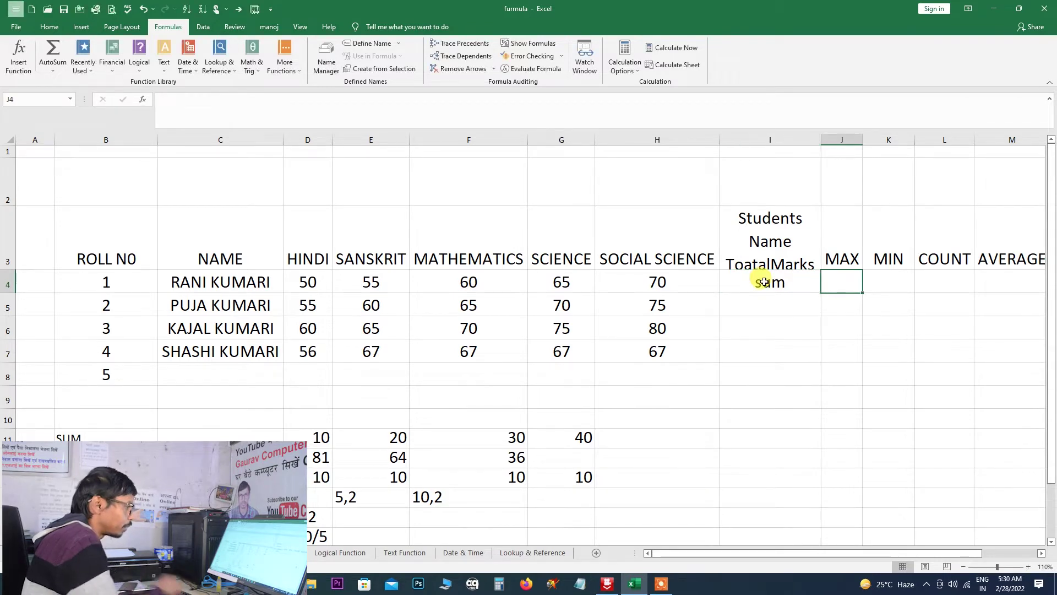
{"action": "left_click", "coordinate": [764, 282]}
{"action": "key", "text": "BackSpace"}
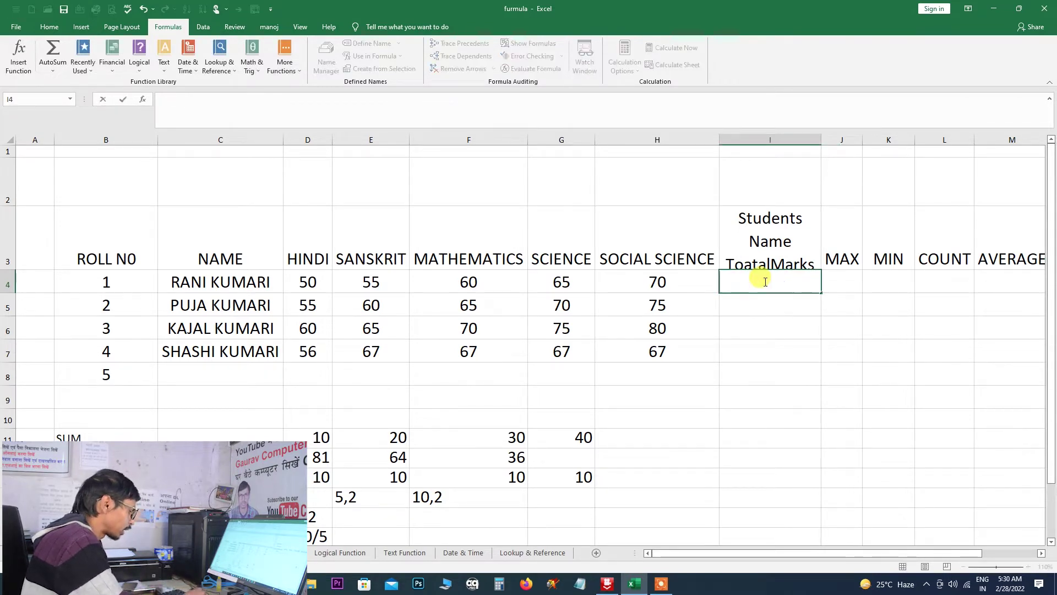
{"action": "type", "text": "=sum"}
{"action": "key", "text": "Tab"}
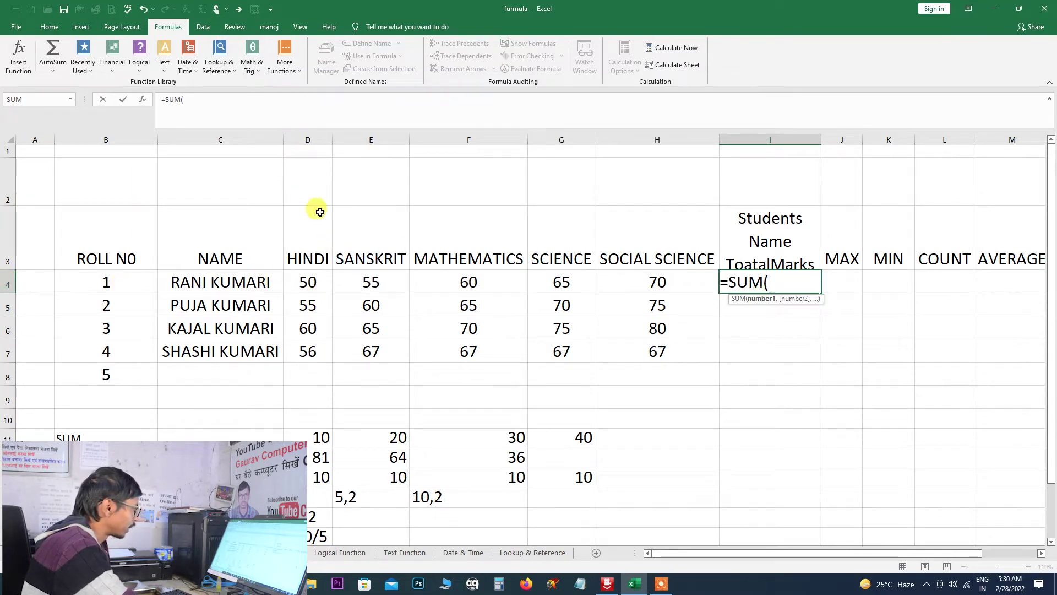
{"action": "type", "text": "d"}
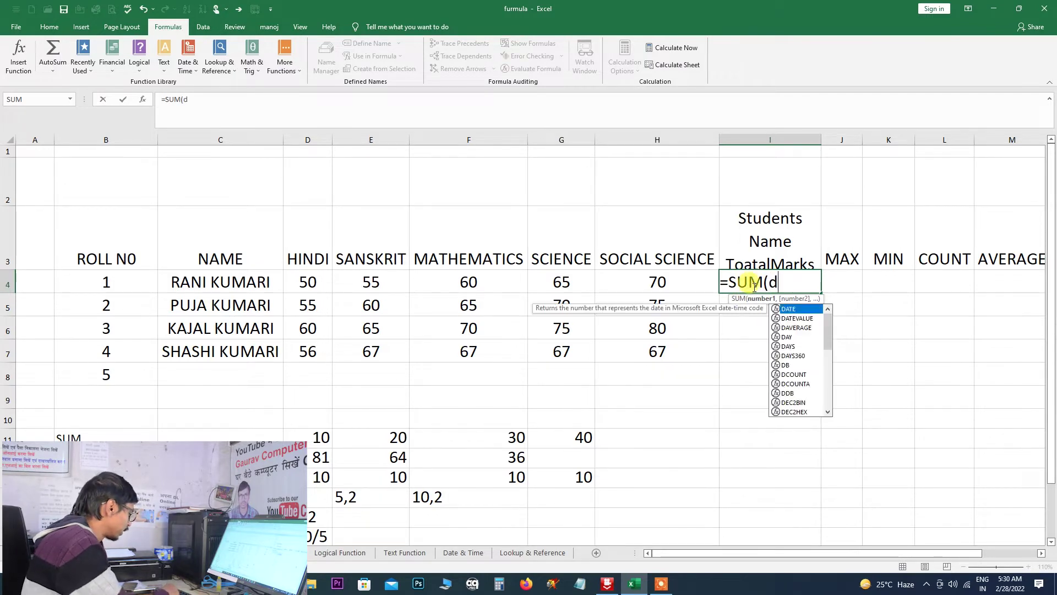
{"action": "type", "text": "4"}
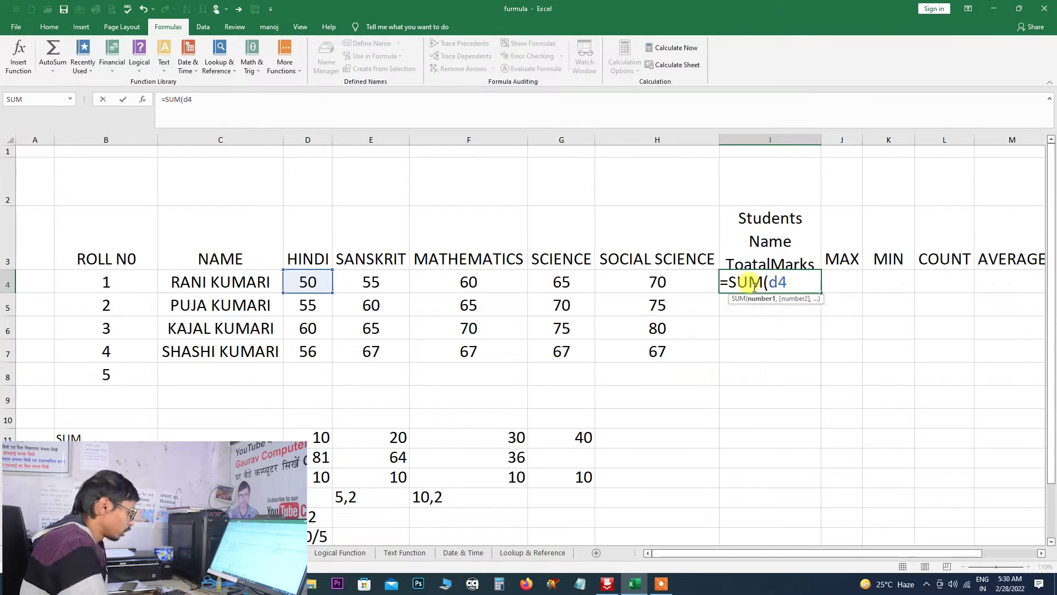
{"action": "type", "text": ":"}
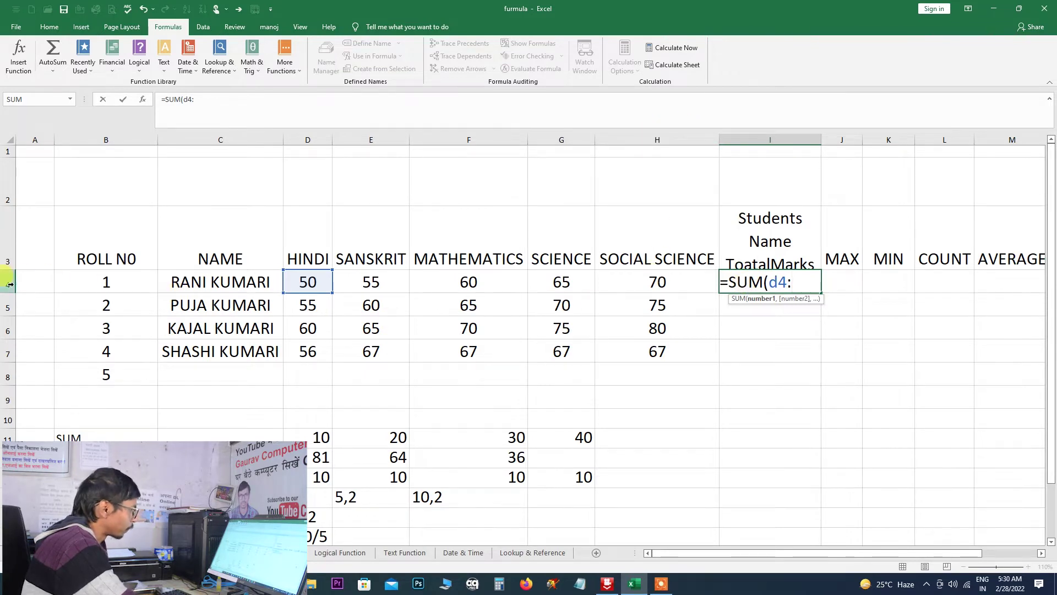
{"action": "type", "text": "h4"}
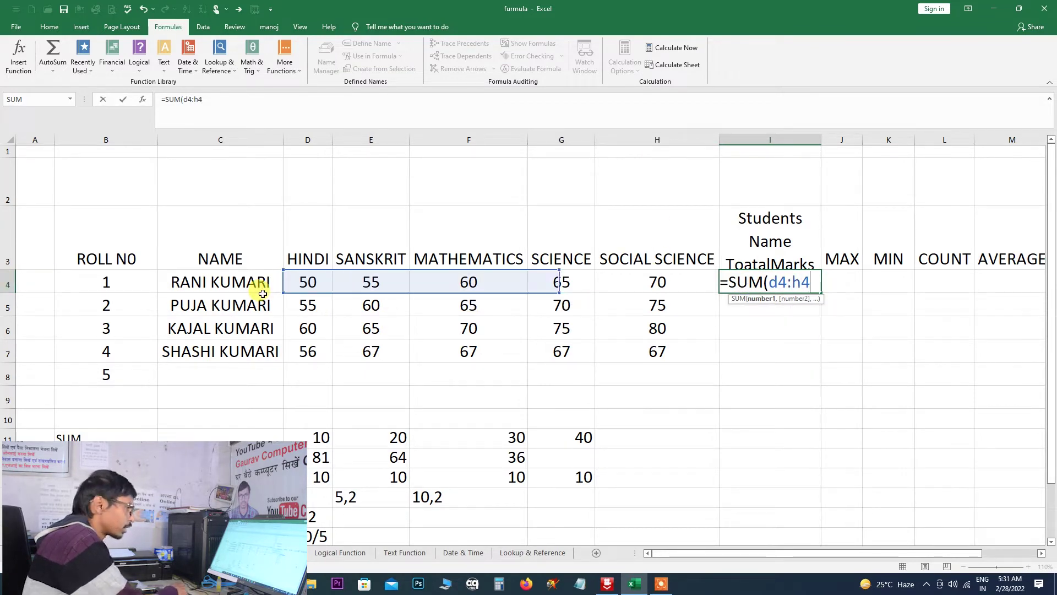
{"action": "type", "text": ")"}
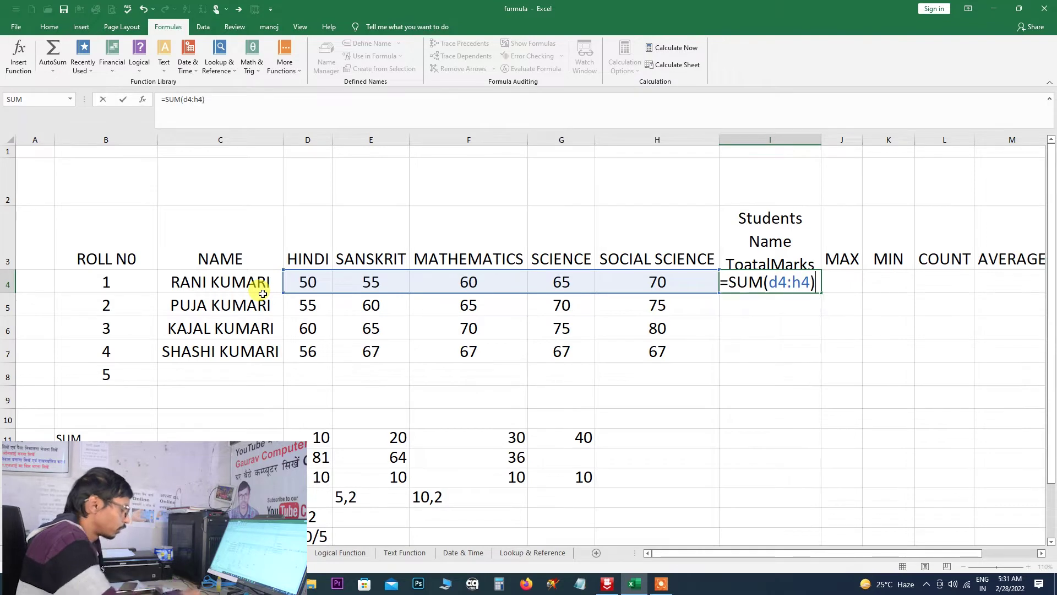
{"action": "key", "text": "Return"}
{"action": "left_click", "coordinate": [761, 283]}
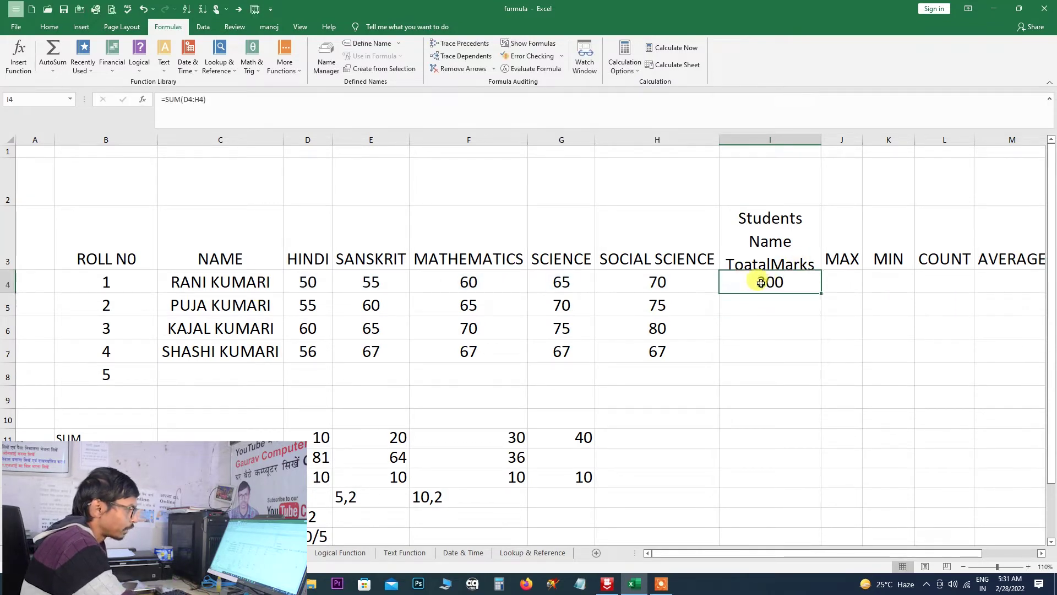
{"action": "double_click", "coordinate": [760, 283]}
{"action": "type", "text": "=sum"}
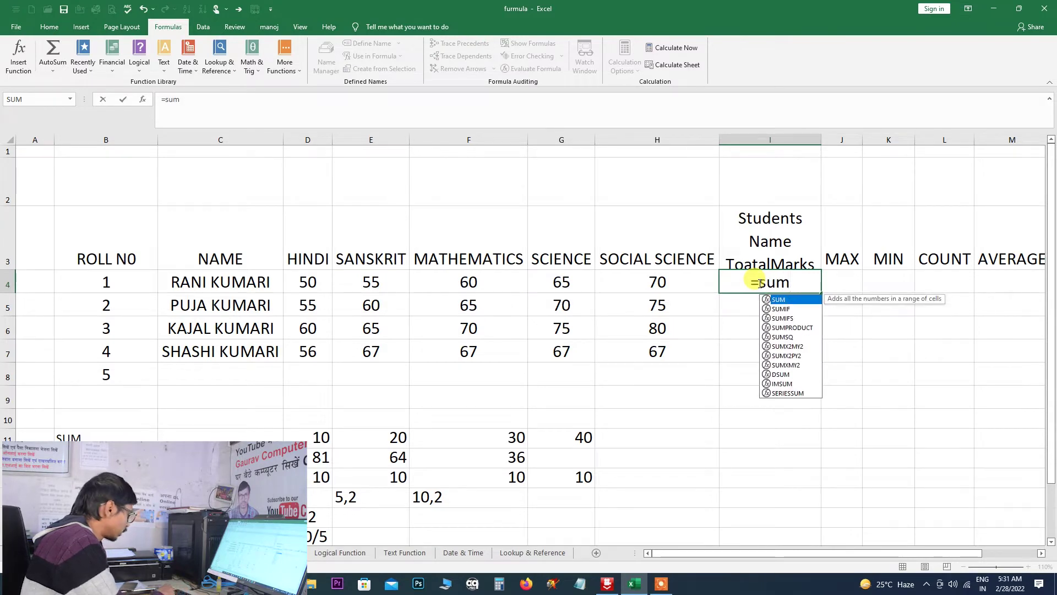
{"action": "key", "text": "Tab"}
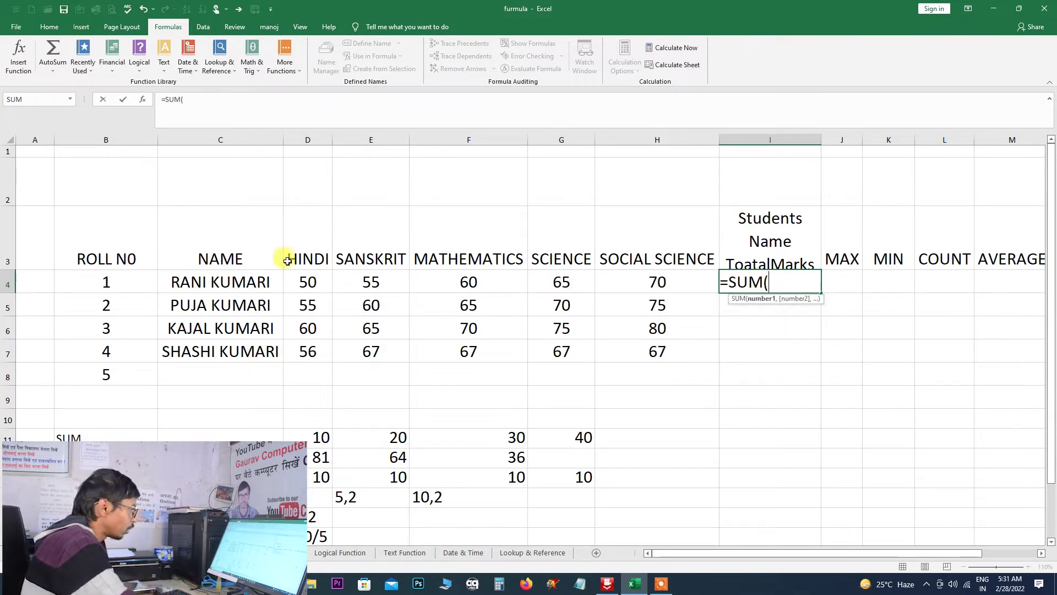
{"action": "mouse_move", "coordinate": [306, 282]}
{"action": "left_mouse_down"}
{"action": "mouse_move", "coordinate": [625, 264]}
{"action": "mouse_move", "coordinate": [627, 279]}
{"action": "left_mouse_up"}
{"action": "left_click", "coordinate": [628, 285]}
{"action": "left_click_drag", "start_coordinate": [297, 275], "coordinate": [626, 287]}
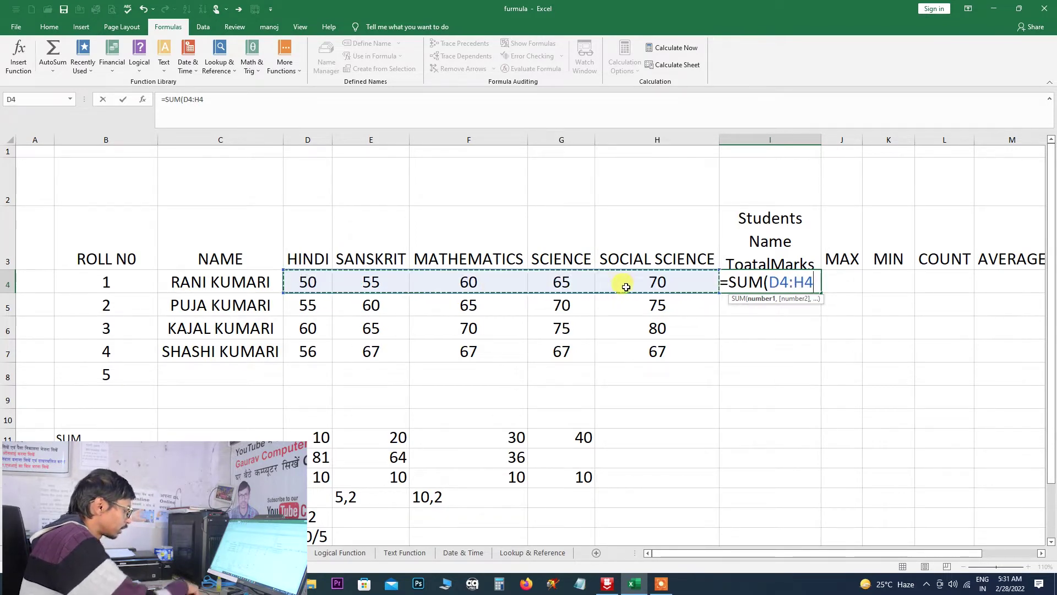
{"action": "type", "text": ")"}
{"action": "key", "text": "Return"}
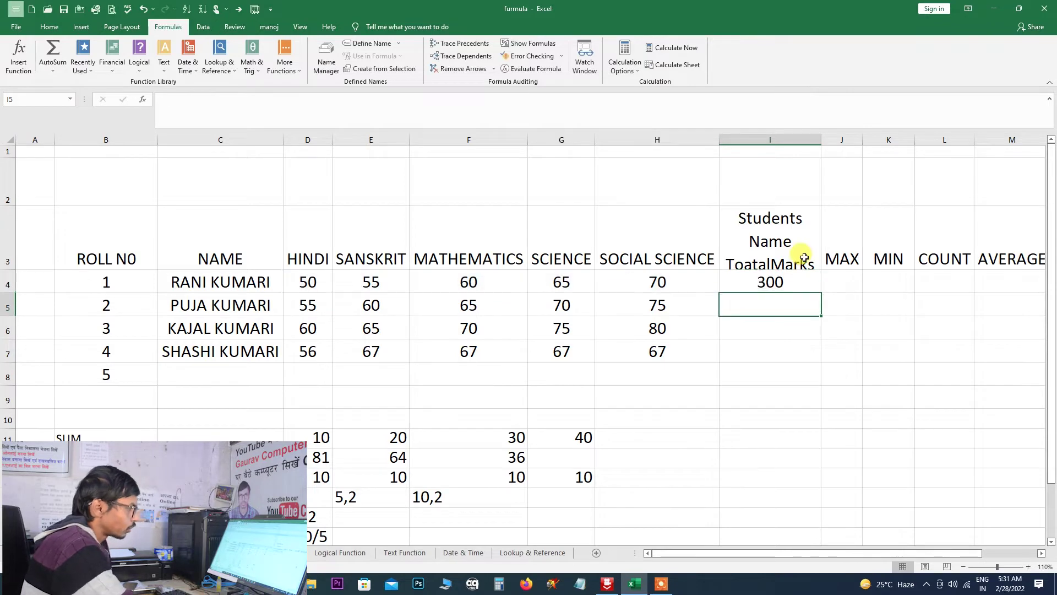
{"action": "left_click", "coordinate": [768, 281]}
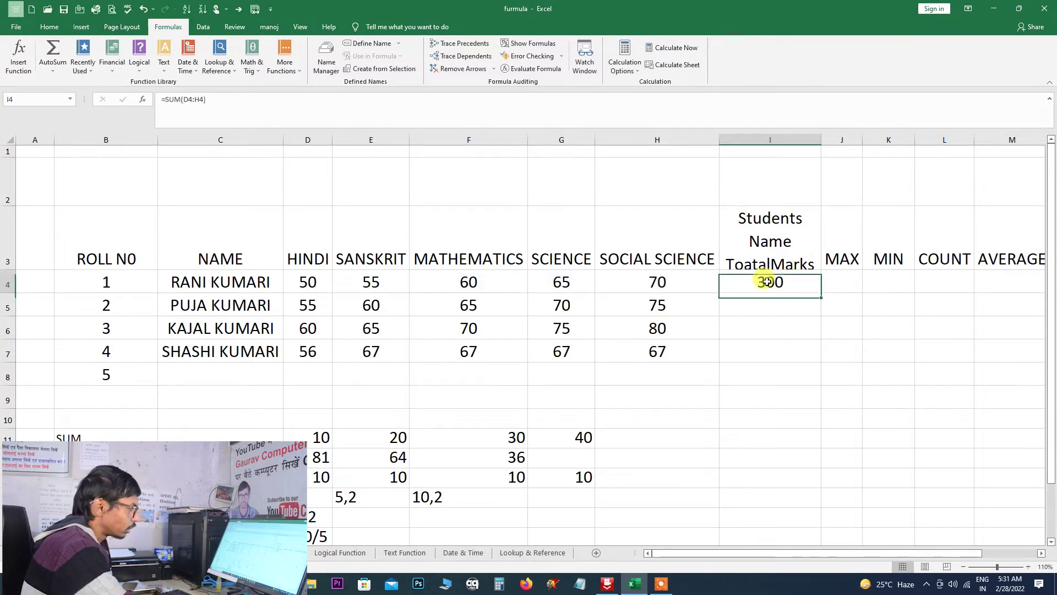
Widen column J slightly and enter =MAX(D4:H4) in J4, showing 70.
{"action": "left_click", "coordinate": [843, 282]}
{"action": "left_click_drag", "start_coordinate": [863, 137], "coordinate": [868, 136]}
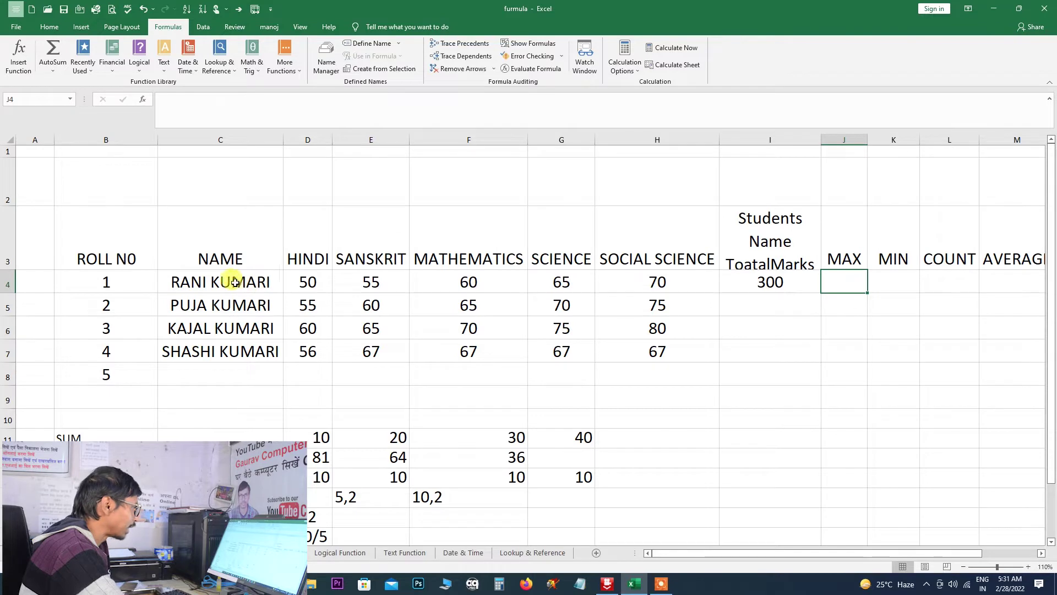
{"action": "left_click", "coordinate": [17, 64]}
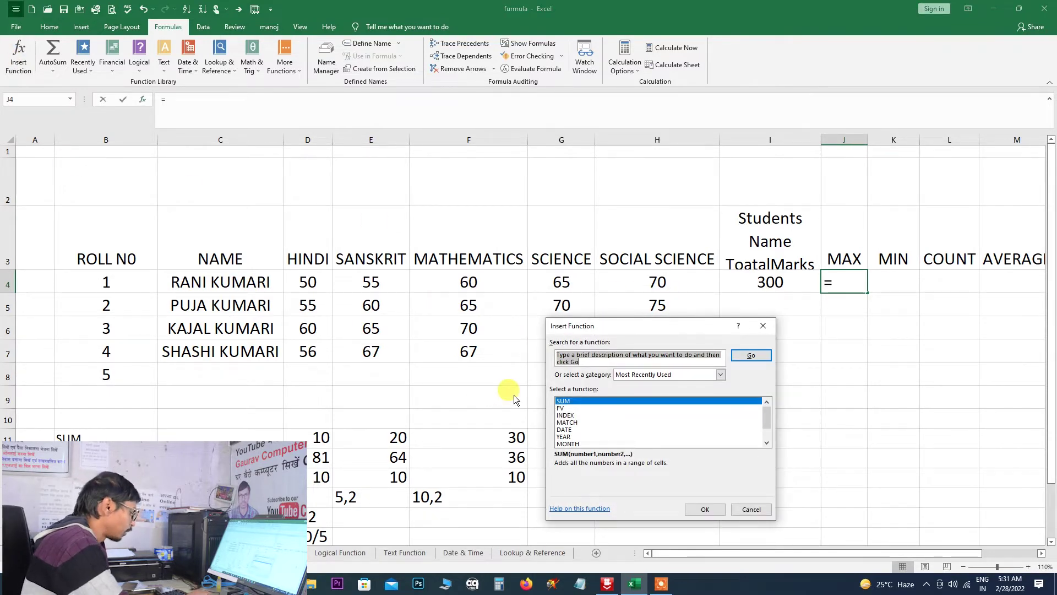
{"action": "key", "text": "BackSpace"}
{"action": "type", "text": "x"}
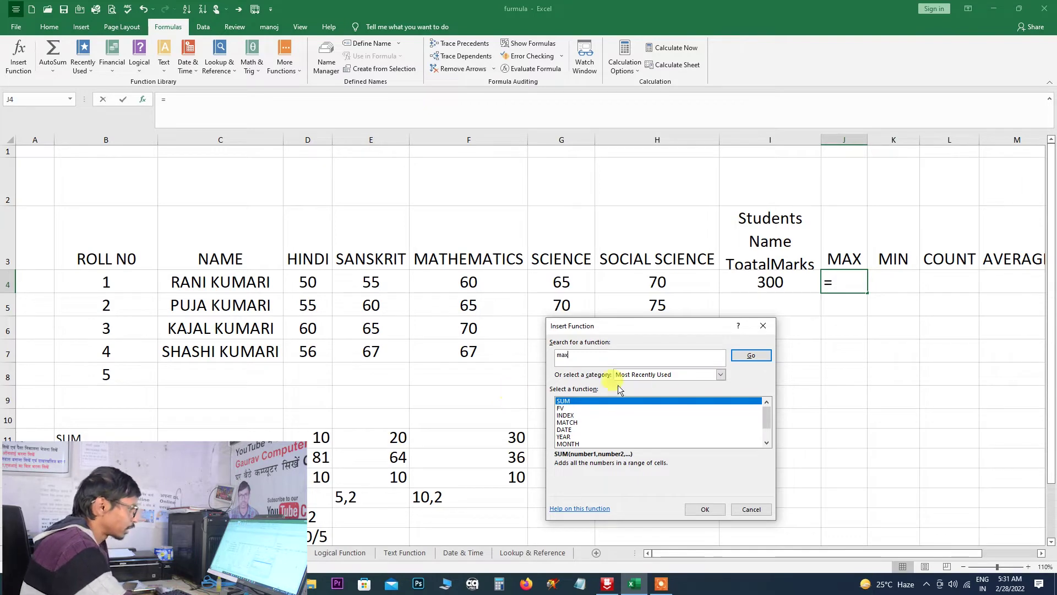
{"action": "left_click", "coordinate": [750, 355]}
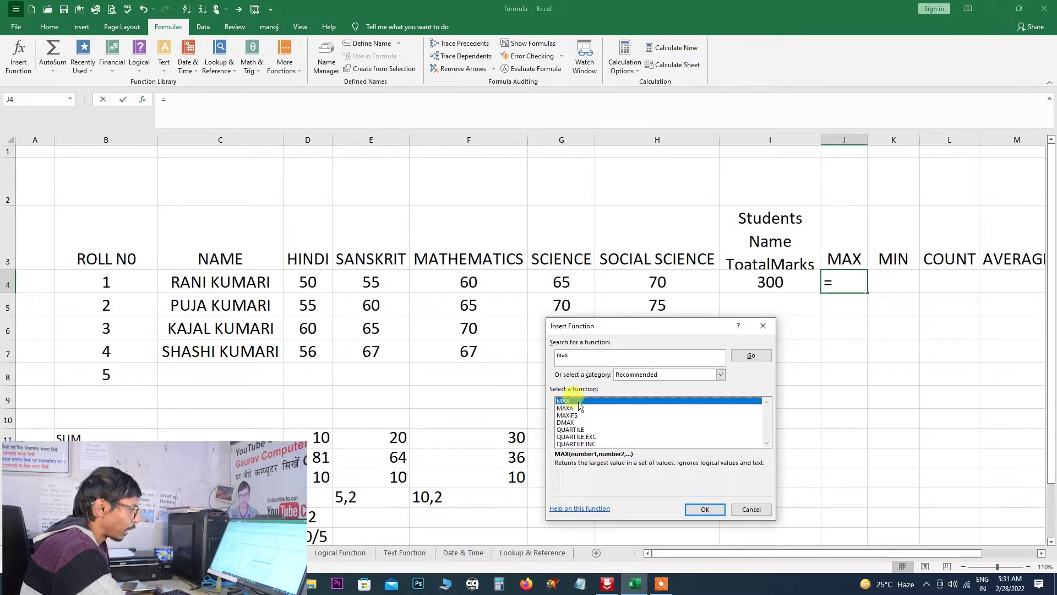
{"action": "left_click", "coordinate": [703, 507]}
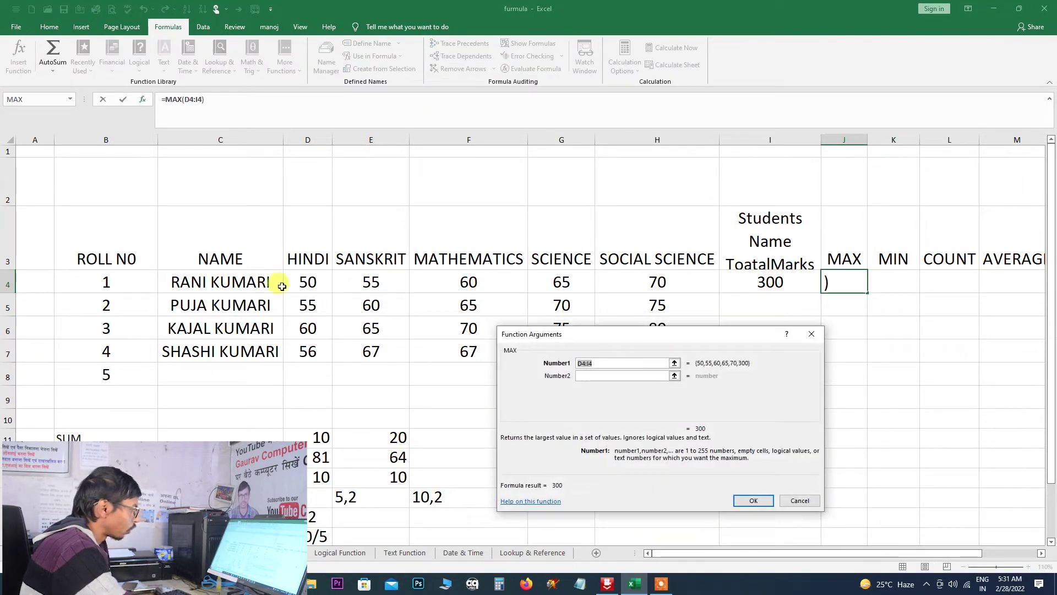
{"action": "left_click_drag", "start_coordinate": [302, 287], "coordinate": [630, 281]}
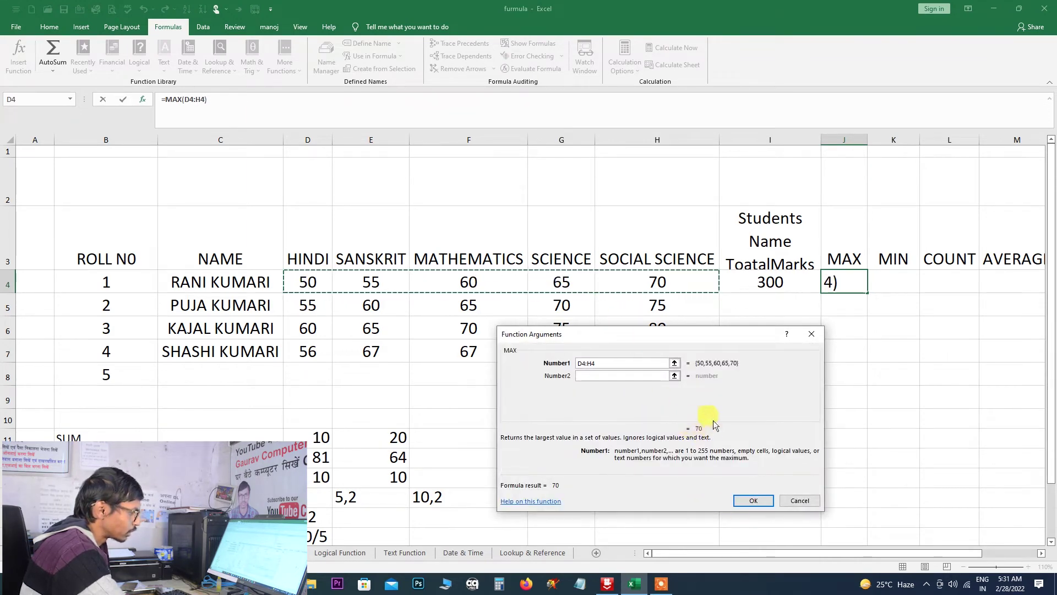
{"action": "left_click", "coordinate": [750, 500]}
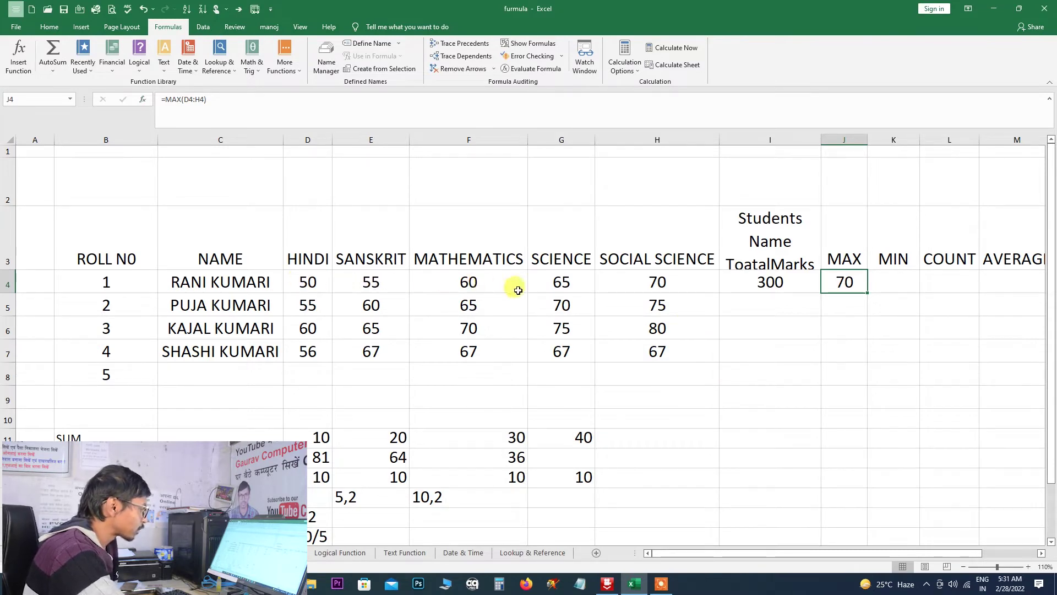
{"action": "left_click", "coordinate": [897, 282]}
Enter =MIN(D4:H4) in K4 through Insert Function, showing a lowest mark of 50.
{"action": "left_click", "coordinate": [18, 63]}
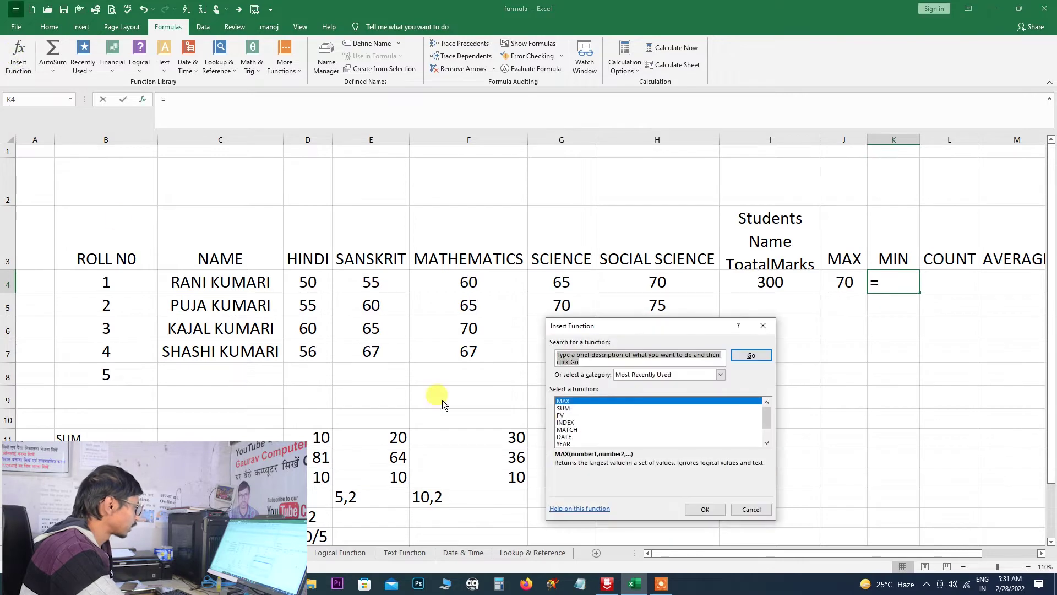
{"action": "type", "text": "min"}
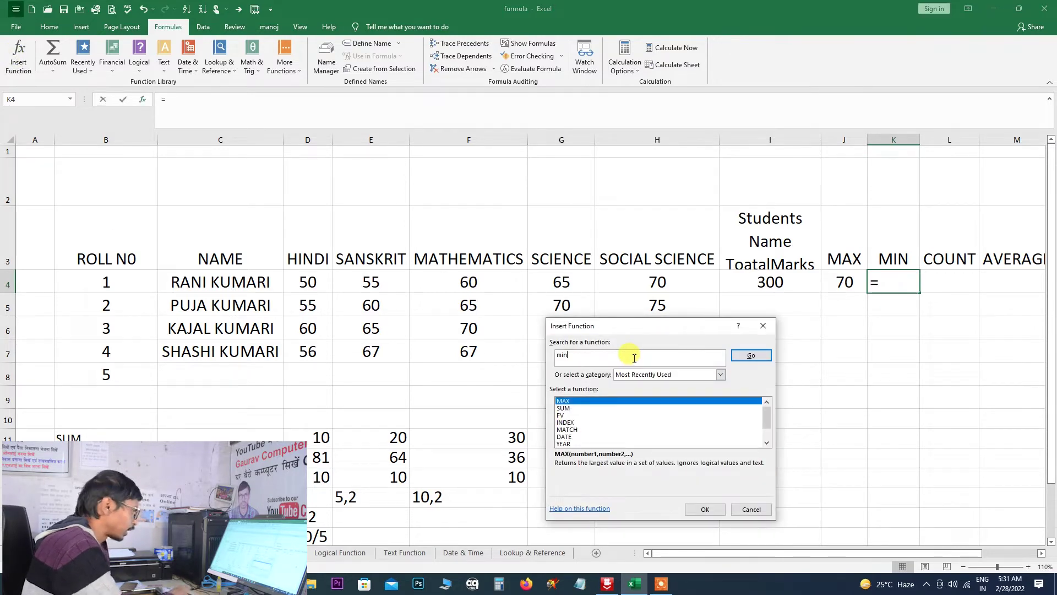
{"action": "left_click", "coordinate": [751, 355]}
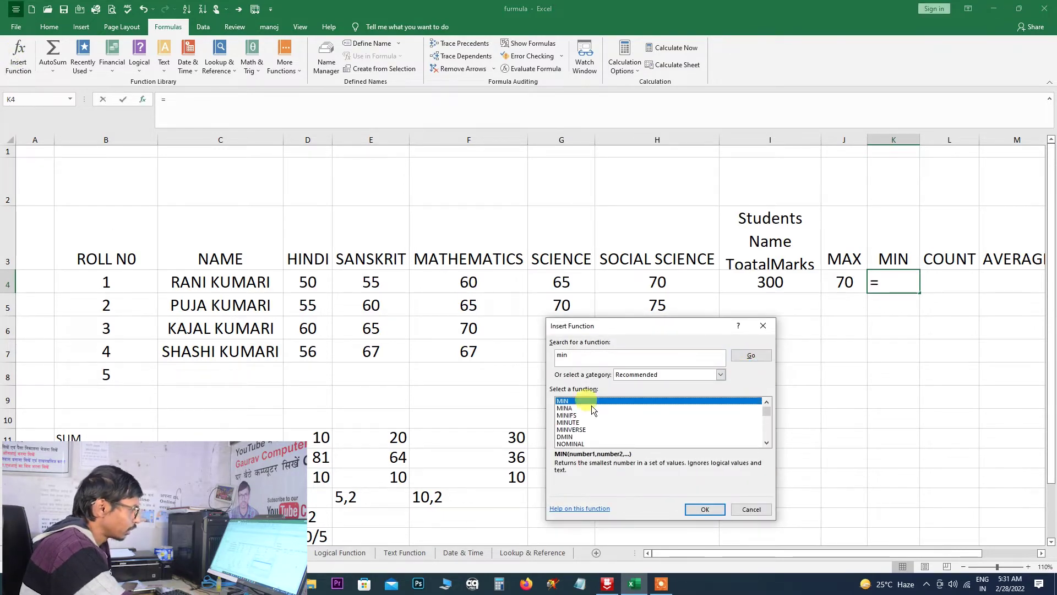
{"action": "left_click", "coordinate": [695, 508]}
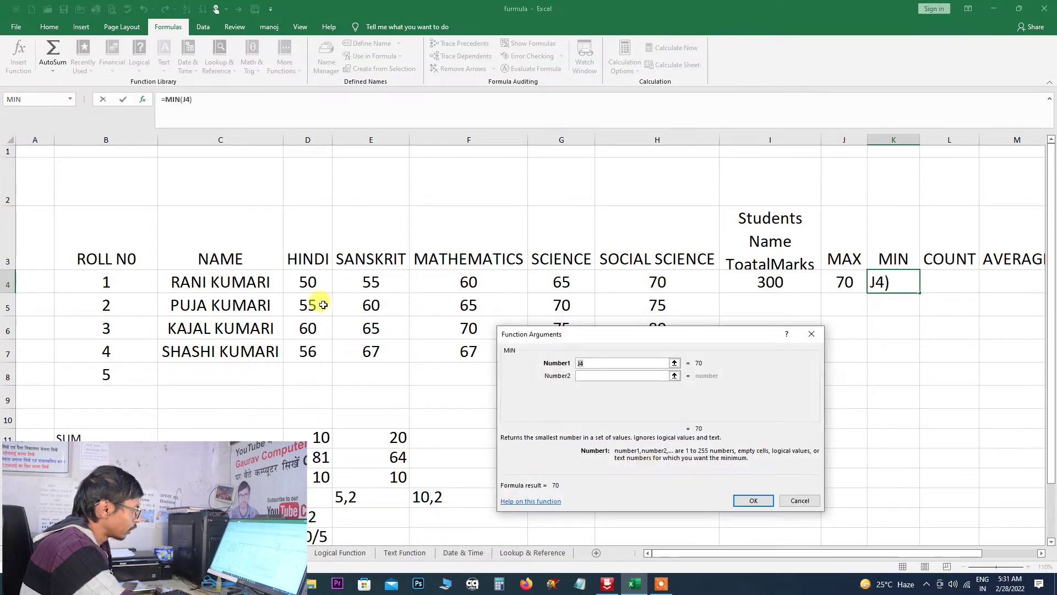
{"action": "left_click_drag", "start_coordinate": [301, 281], "coordinate": [633, 283]}
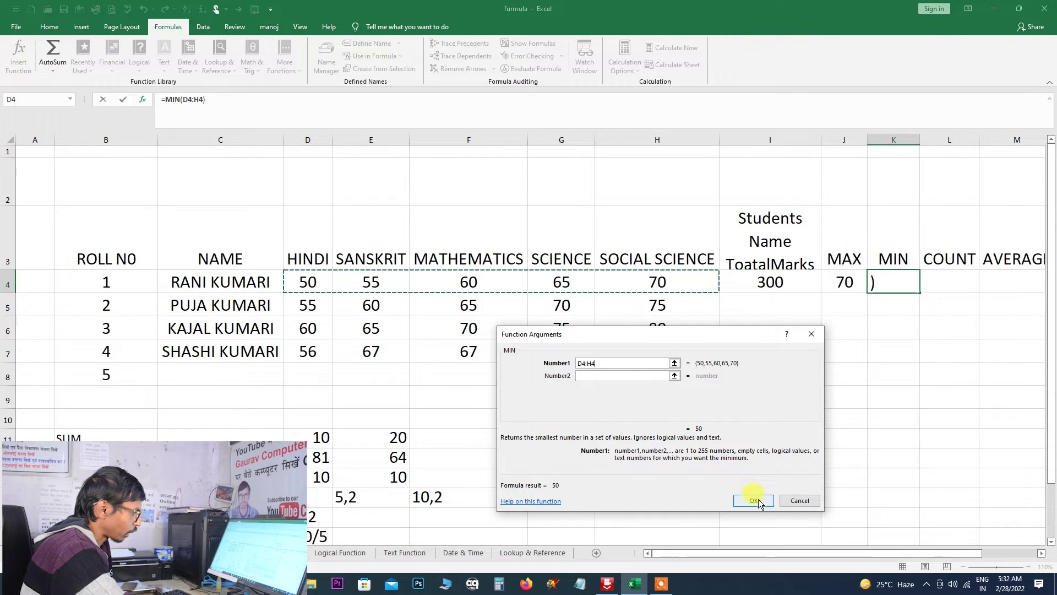
{"action": "left_click", "coordinate": [756, 501]}
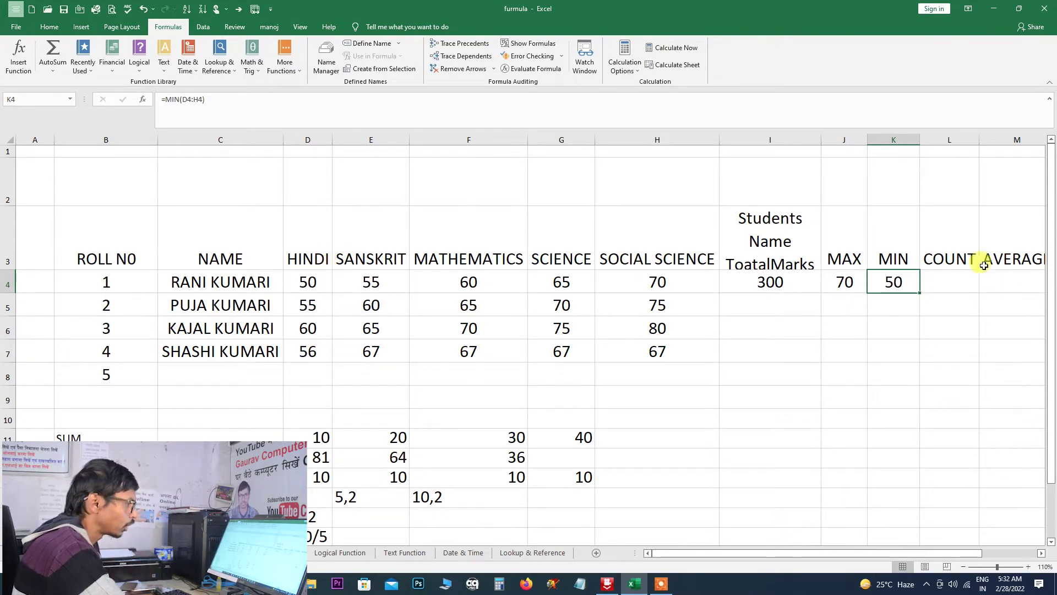
{"action": "left_click", "coordinate": [948, 281]}
Enter =COUNT(D4:H4) in L4, returning 5 subject marks.
{"action": "left_click", "coordinate": [18, 55]}
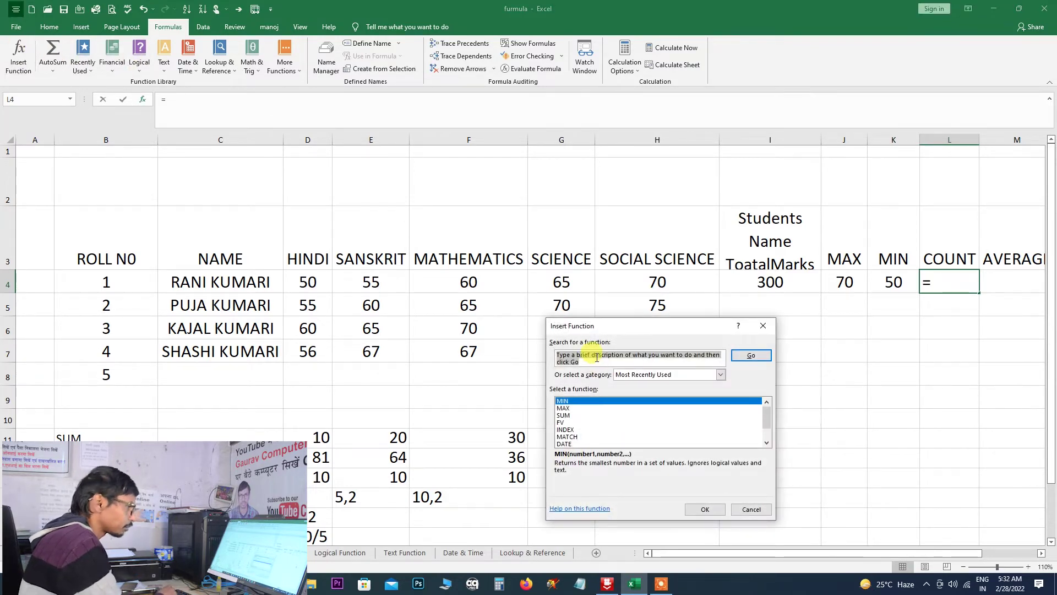
{"action": "type", "text": "count"}
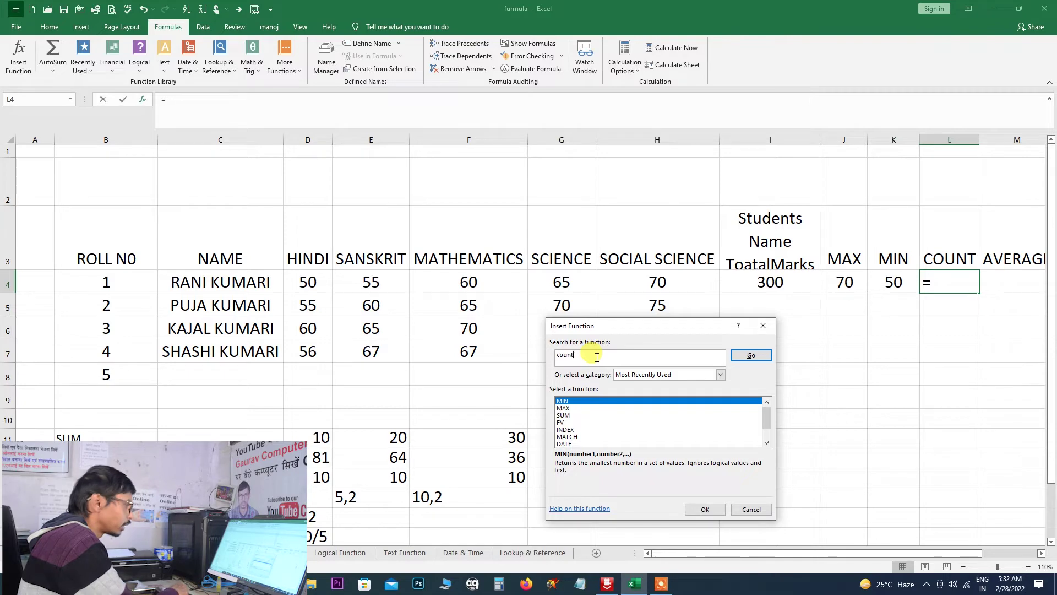
{"action": "left_click", "coordinate": [760, 356]}
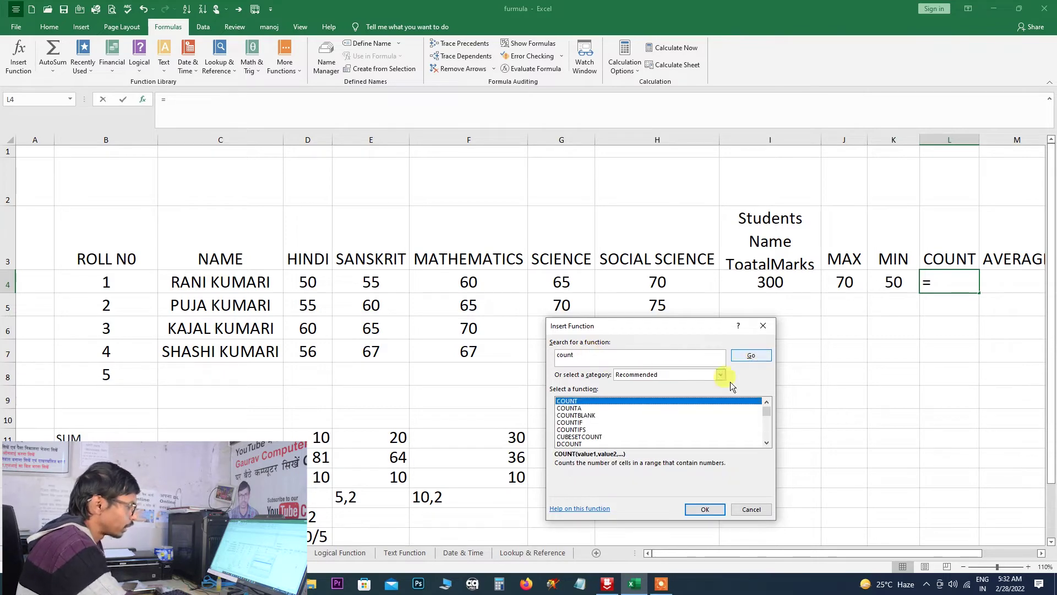
{"action": "left_click", "coordinate": [705, 508]}
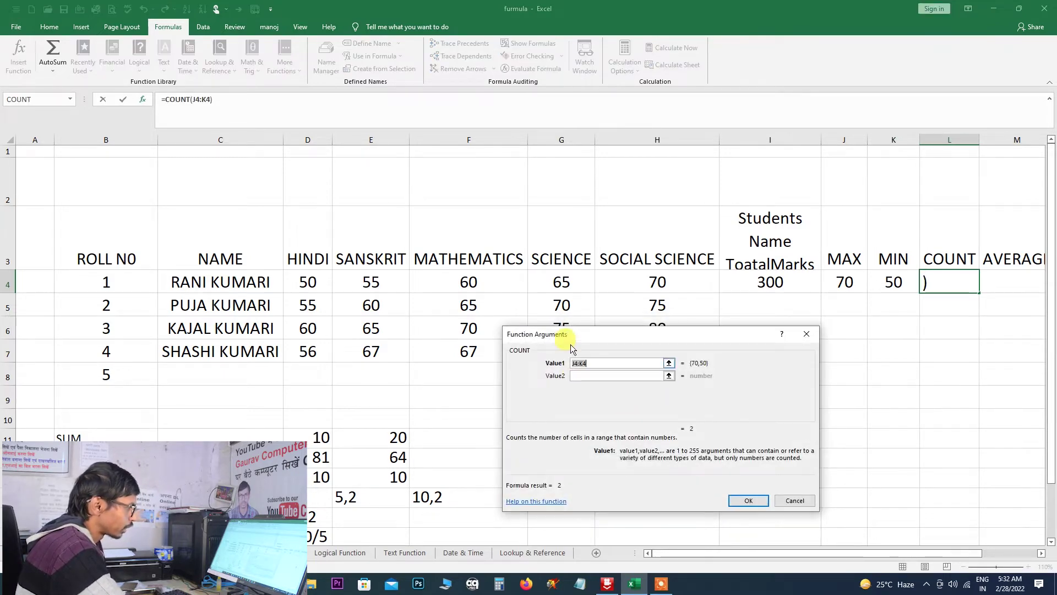
{"action": "left_click_drag", "start_coordinate": [307, 282], "coordinate": [649, 282]}
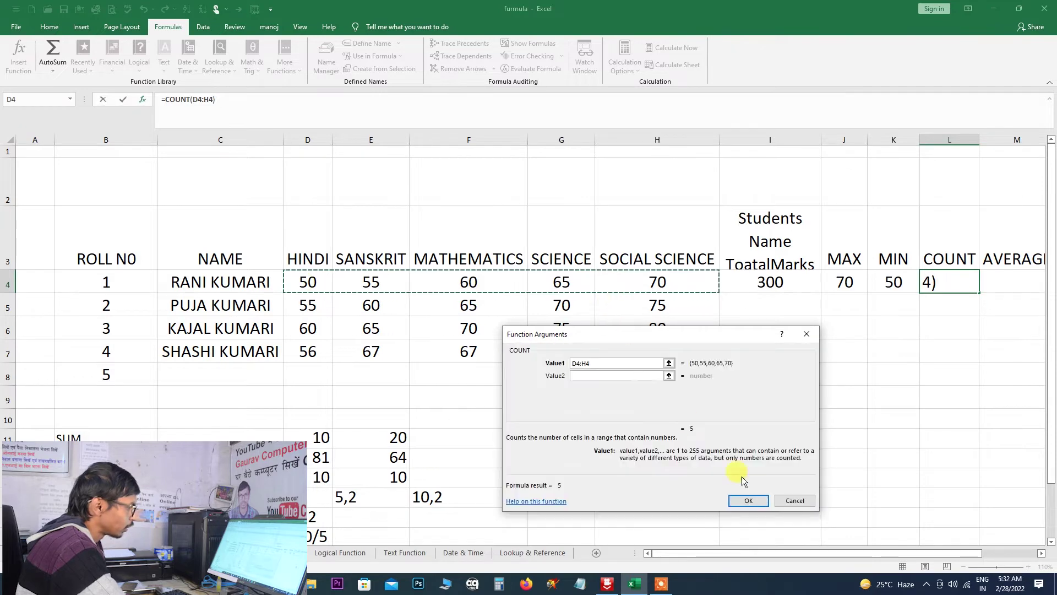
{"action": "left_click", "coordinate": [747, 500]}
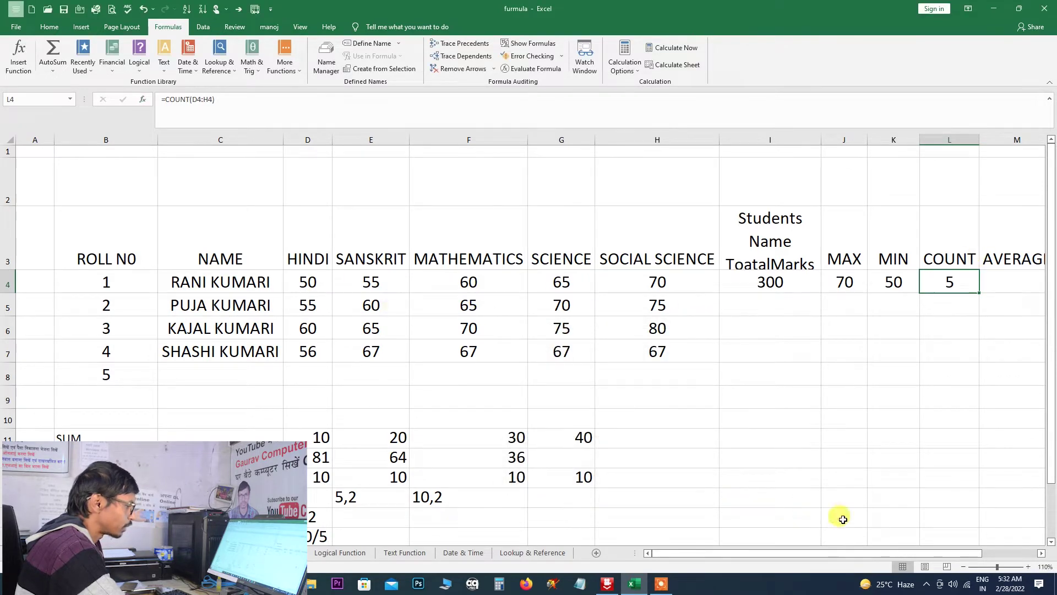
{"action": "scroll", "coordinate": [809, 554], "scroll_direction": "right", "scroll_amount": 2}
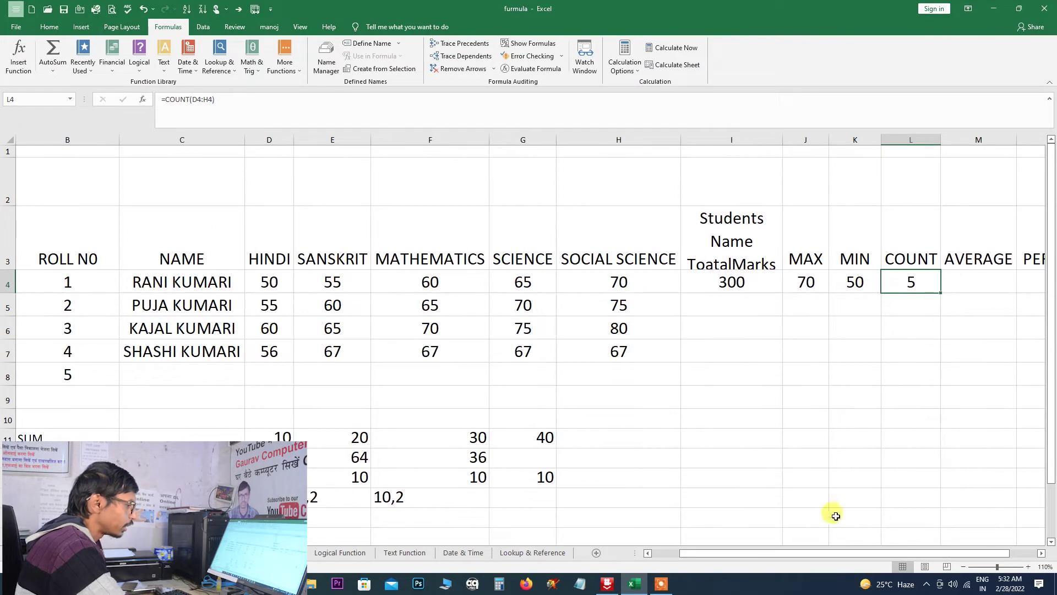
{"action": "scroll", "coordinate": [798, 547], "scroll_direction": "right", "scroll_amount": 1}
{"action": "left_click", "coordinate": [872, 285]}
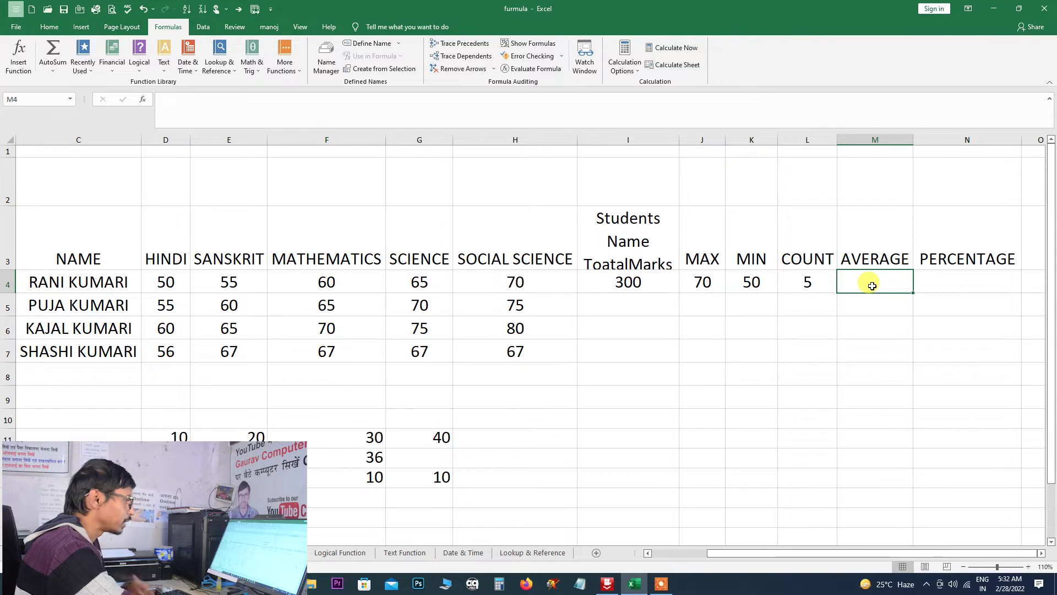
Enter =AVERAGE(D4:H4) in M4, showing a mean mark of 60.
{"action": "left_click", "coordinate": [18, 58]}
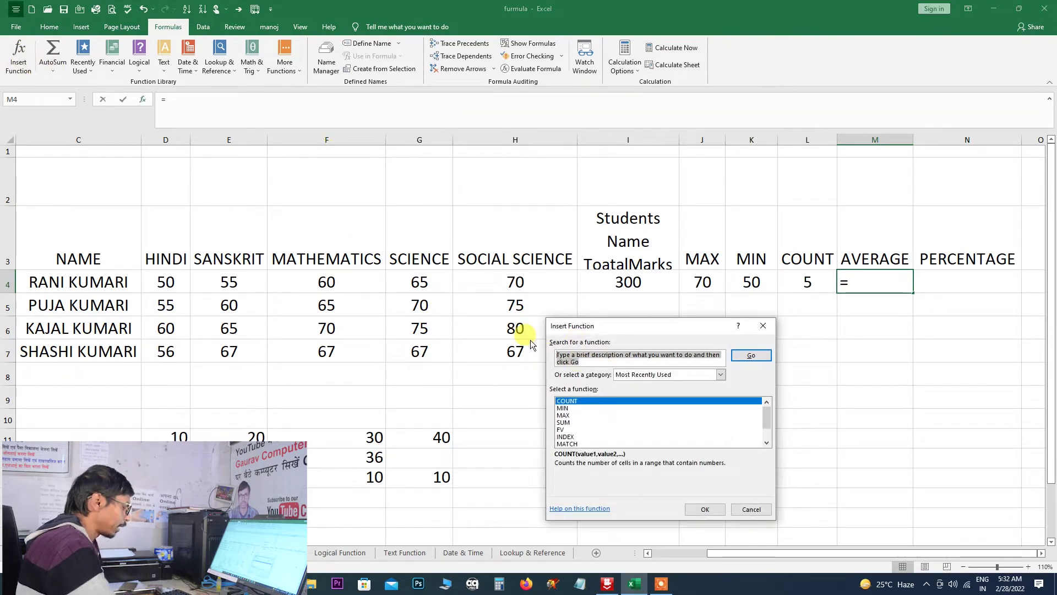
{"action": "key", "text": "BackSpace"}
{"action": "type", "text": "verage"}
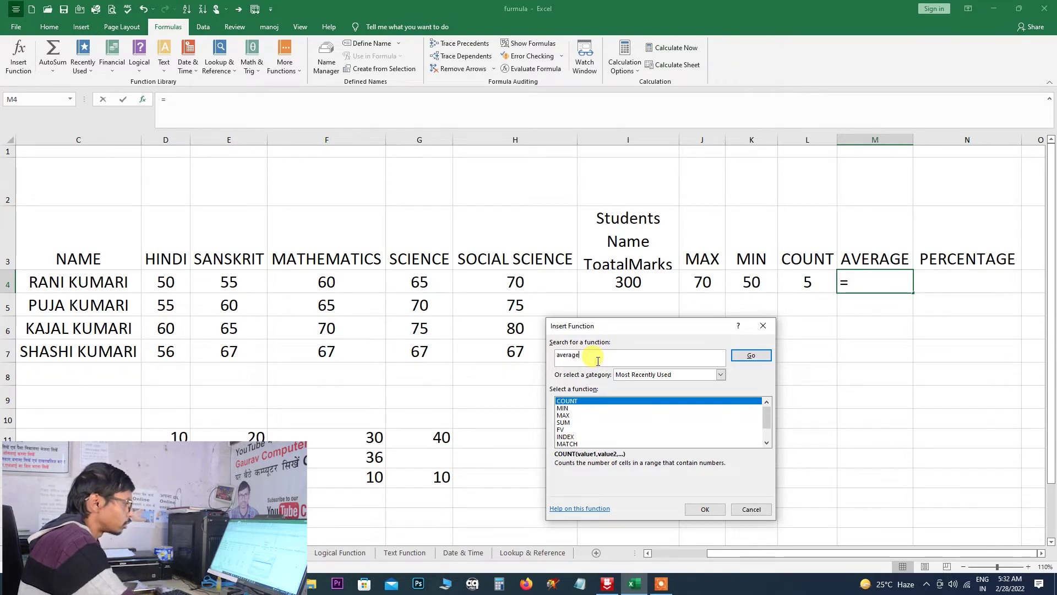
{"action": "left_click", "coordinate": [751, 355]}
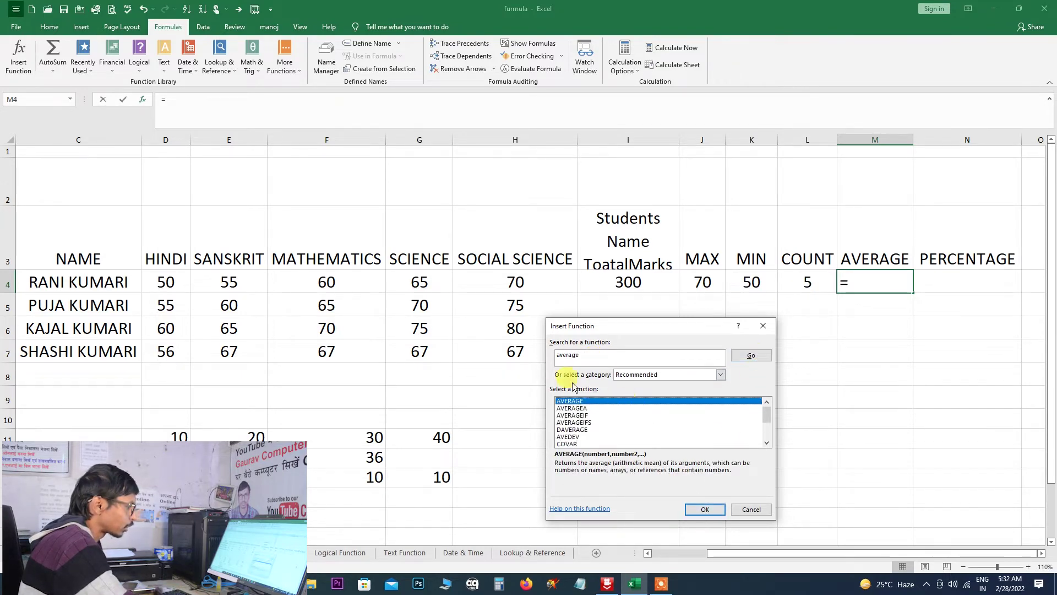
{"action": "left_click", "coordinate": [703, 511]}
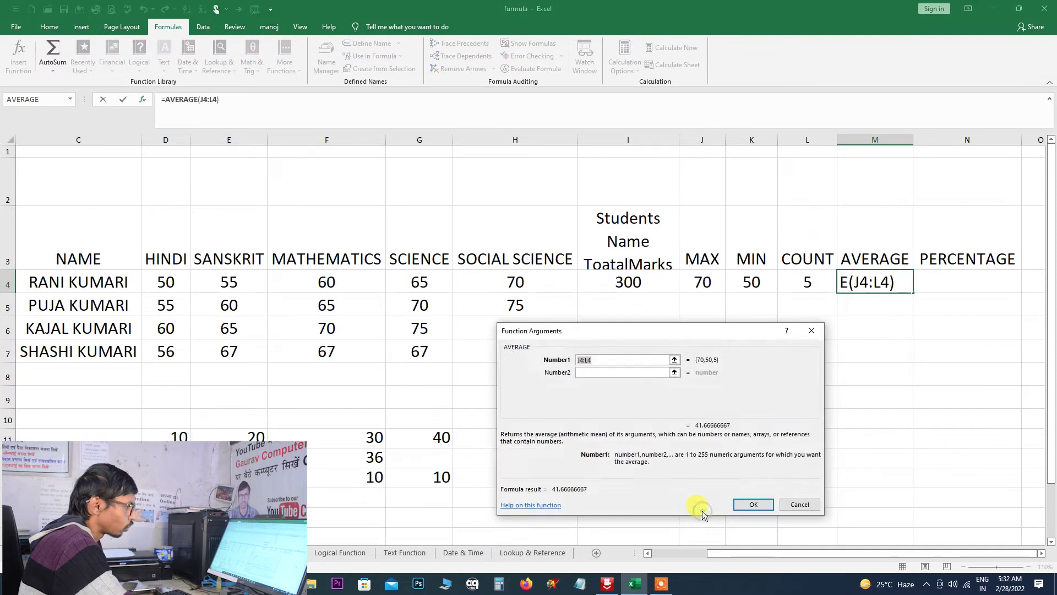
{"action": "left_click_drag", "start_coordinate": [167, 281], "coordinate": [553, 274]}
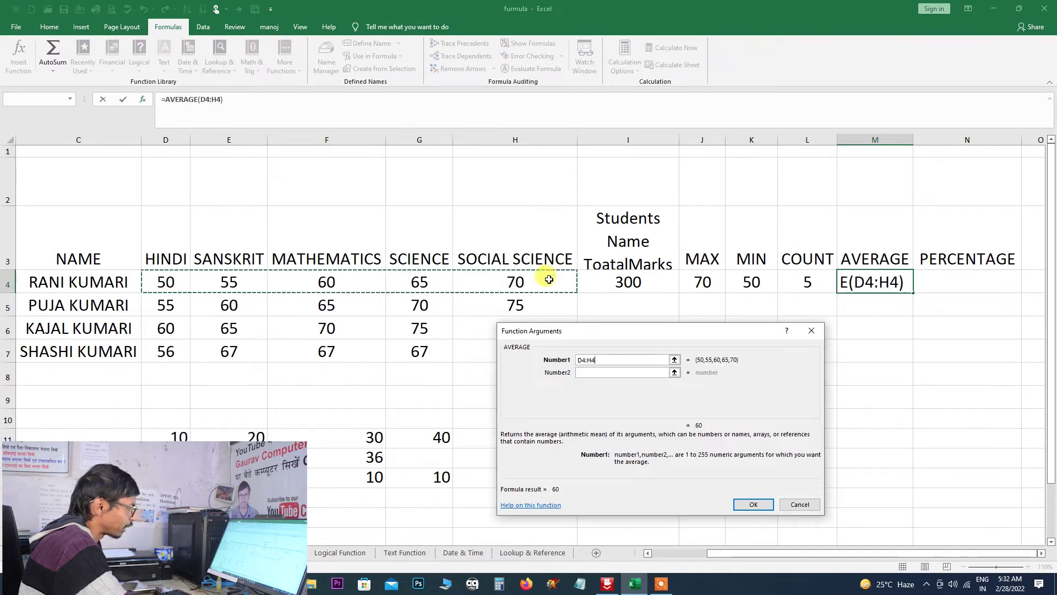
{"action": "left_click", "coordinate": [751, 503]}
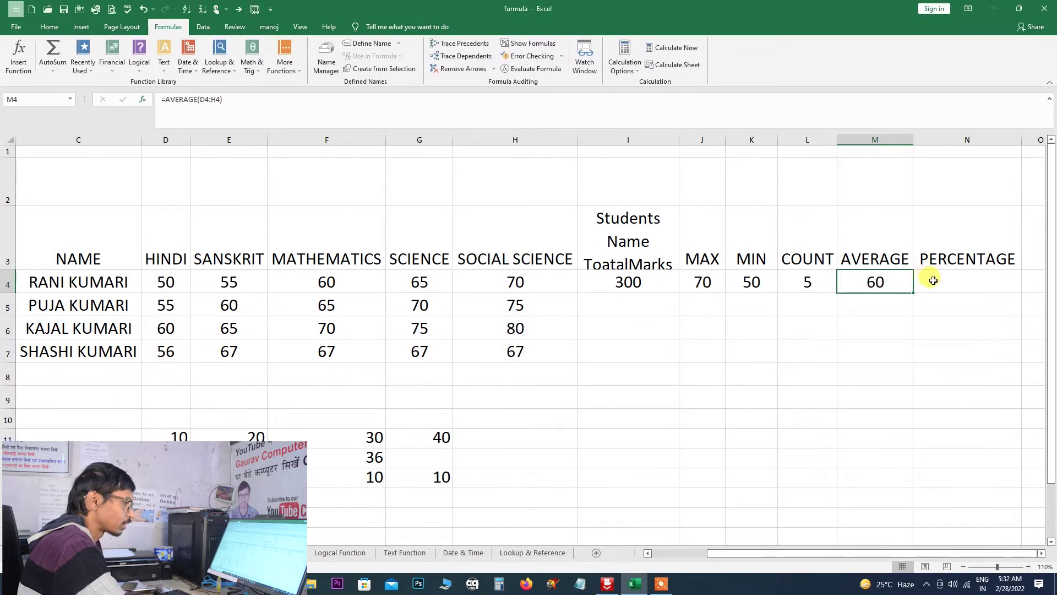
{"action": "left_click", "coordinate": [935, 284]}
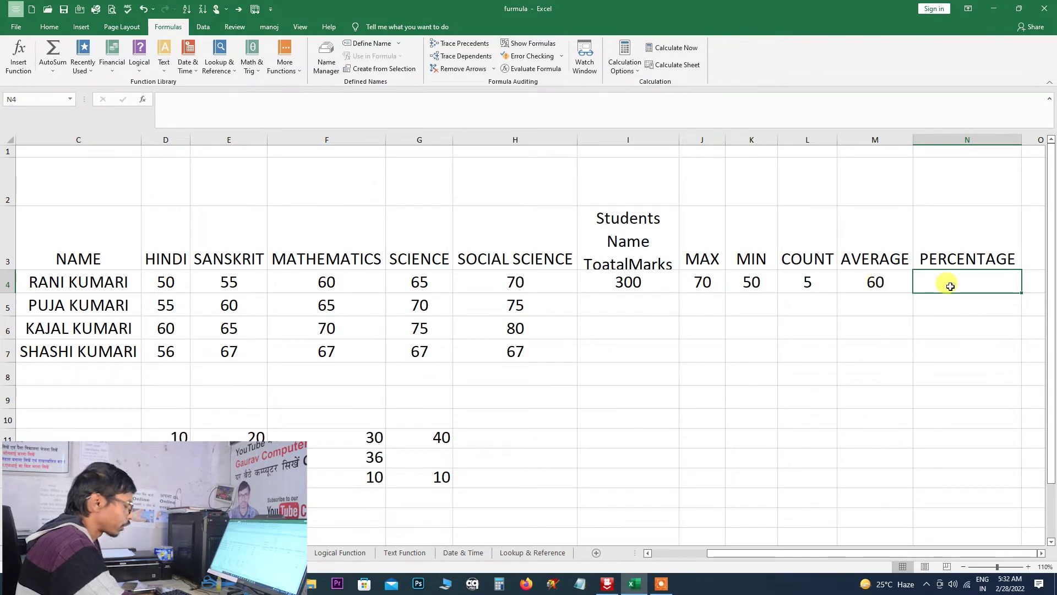
Enter =I4/5 in N4 so the first student's percentage shows 60.
{"action": "type", "text": "="}
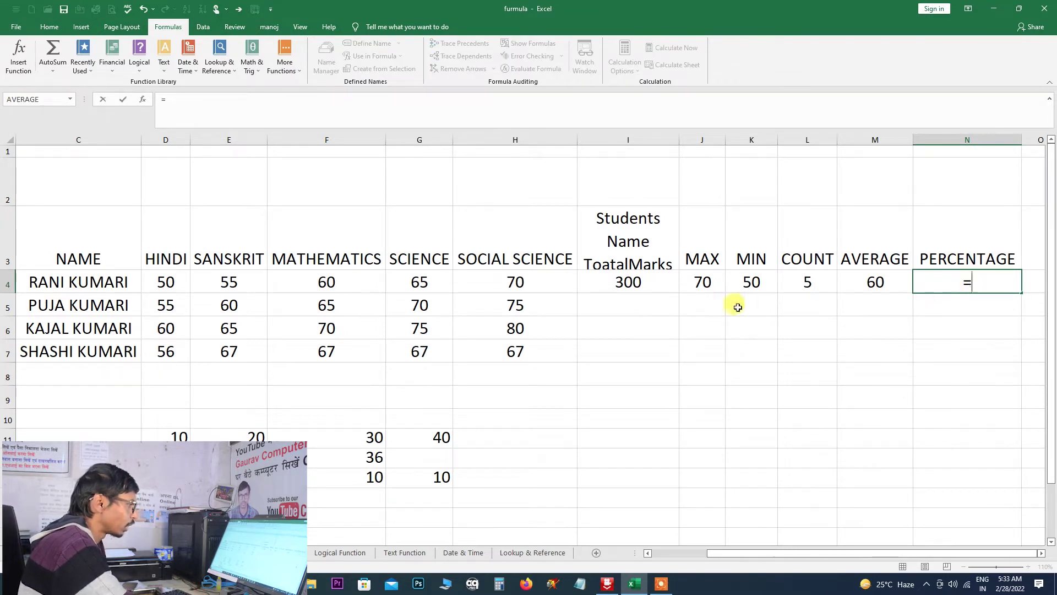
{"action": "left_click", "coordinate": [624, 283]}
{"action": "type", "text": "/5"}
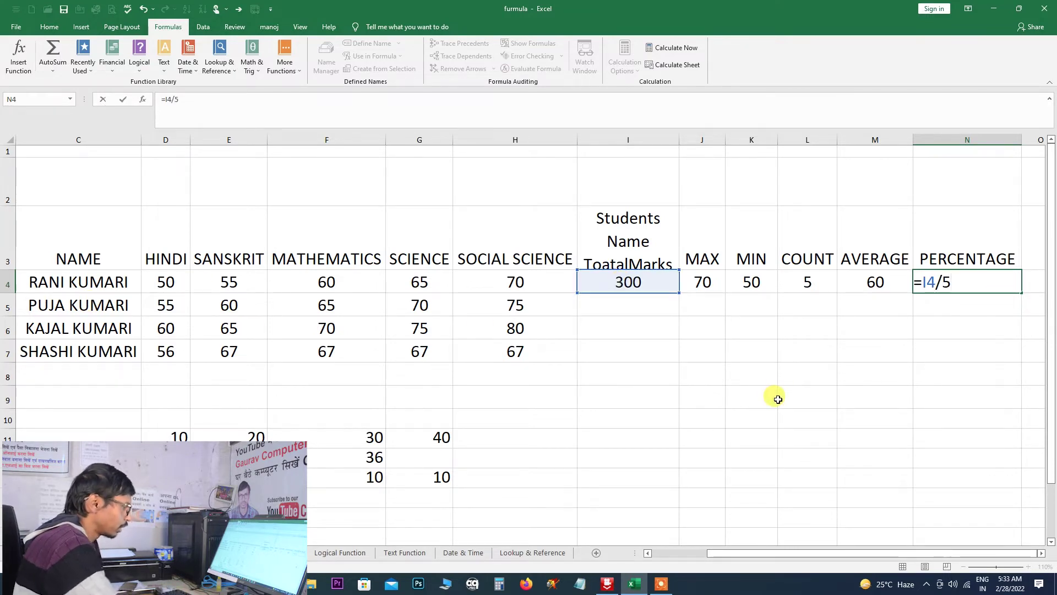
{"action": "key", "text": "Return"}
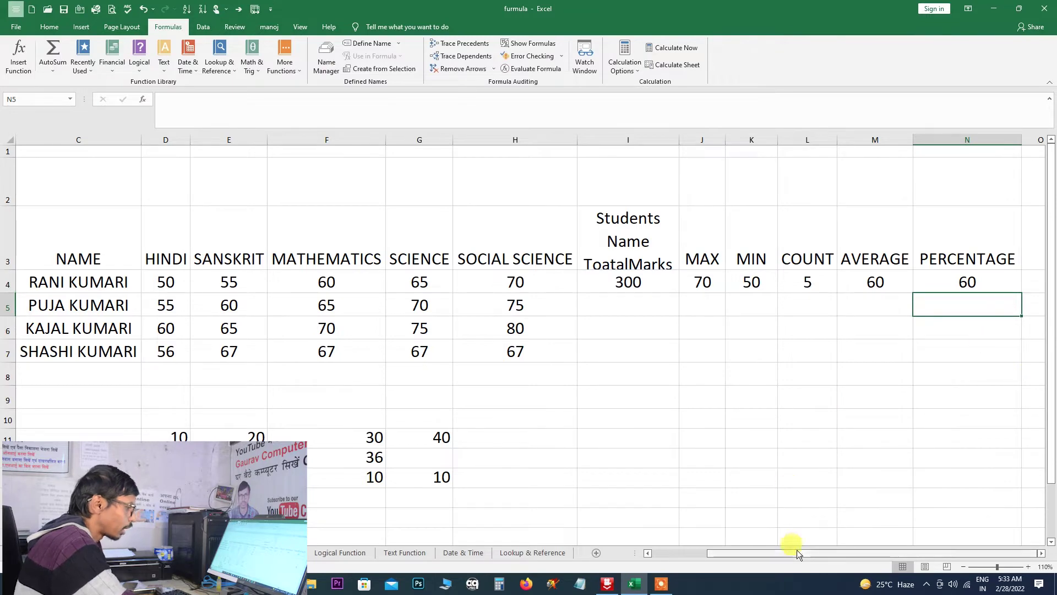
{"action": "left_click_drag", "start_coordinate": [791, 553], "coordinate": [733, 557]}
Increase the font size of the B11:B22 function labels and widen column B to fit.
{"action": "scroll", "coordinate": [358, 420], "scroll_direction": "down", "scroll_amount": 1}
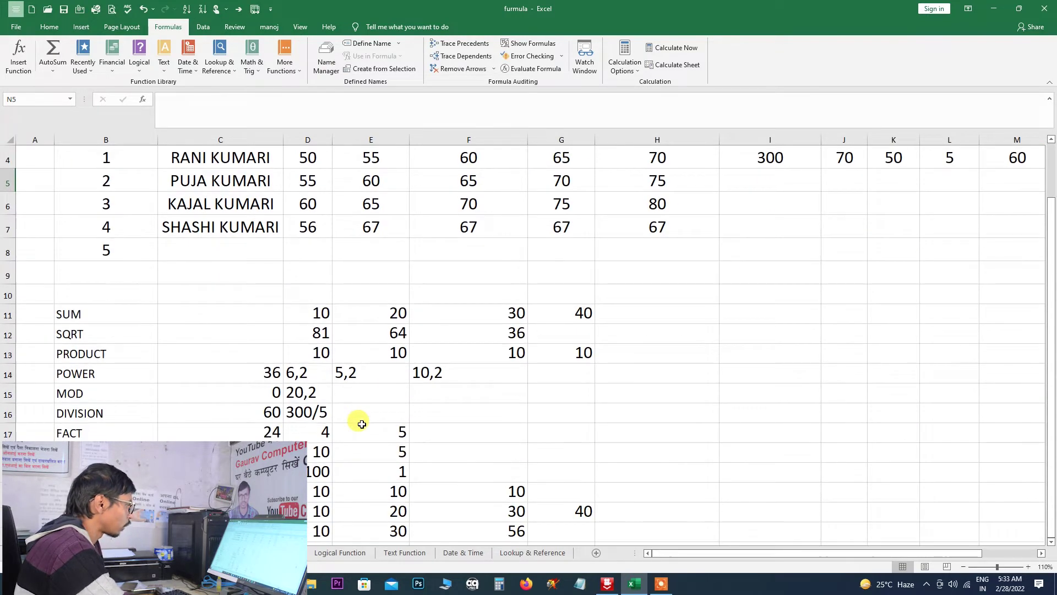
{"action": "scroll", "coordinate": [345, 412], "scroll_direction": "down", "scroll_amount": 1}
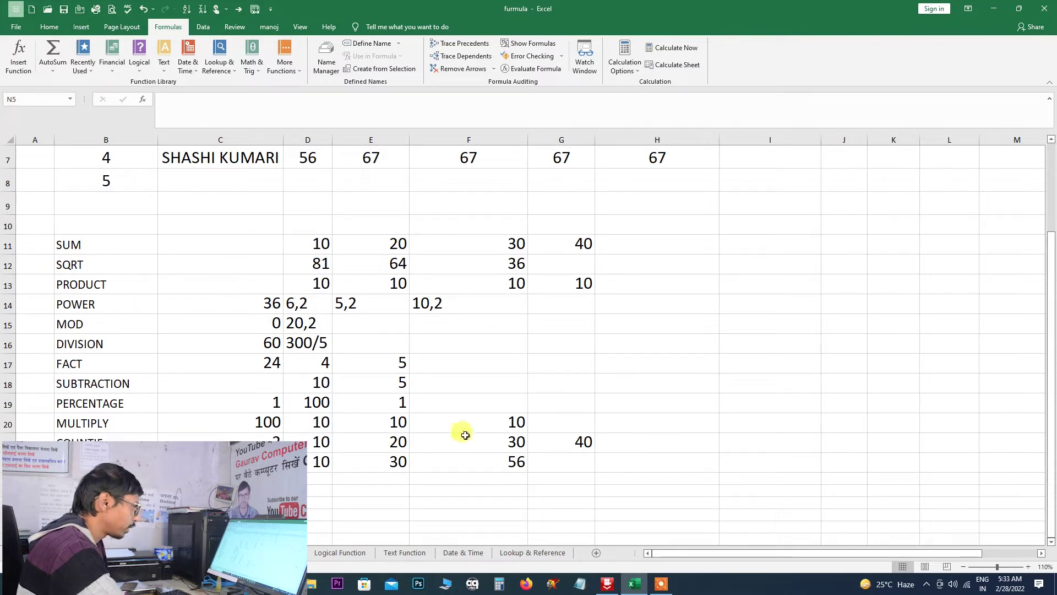
{"action": "left_click_drag", "start_coordinate": [77, 245], "coordinate": [77, 460]}
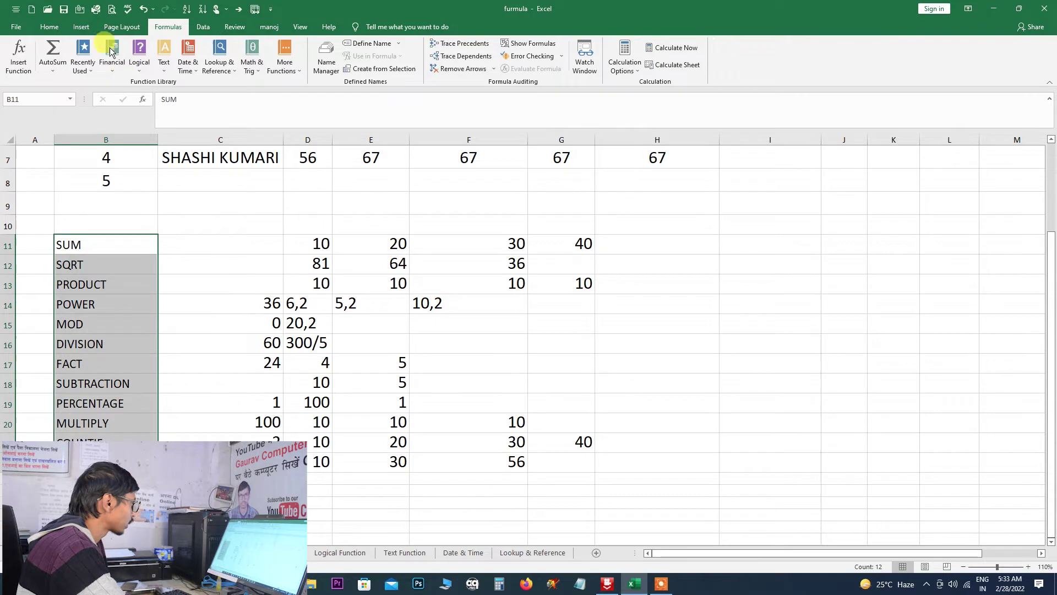
{"action": "left_click", "coordinate": [49, 26]}
{"action": "left_click", "coordinate": [196, 50]}
{"action": "left_click", "coordinate": [197, 49]}
{"action": "left_click", "coordinate": [197, 48]}
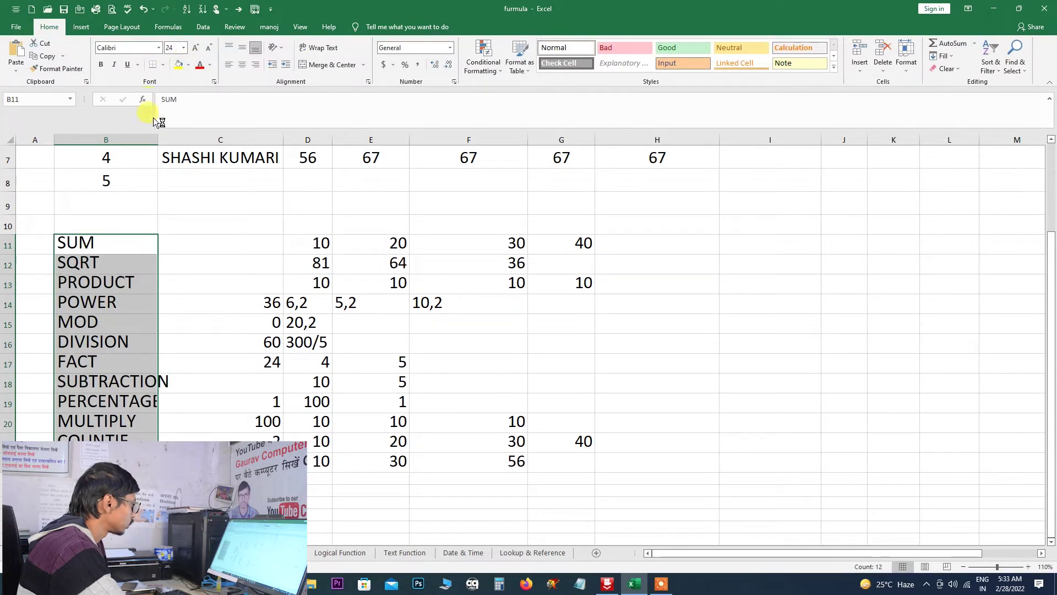
{"action": "left_click_drag", "start_coordinate": [154, 144], "coordinate": [187, 147]}
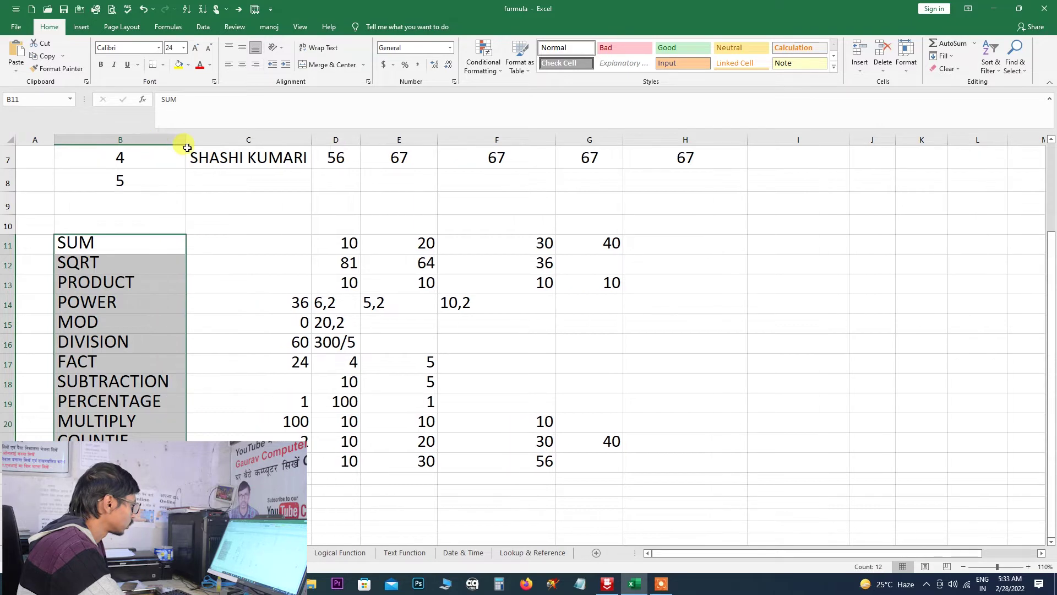
{"action": "left_click_drag", "start_coordinate": [186, 141], "coordinate": [189, 142]}
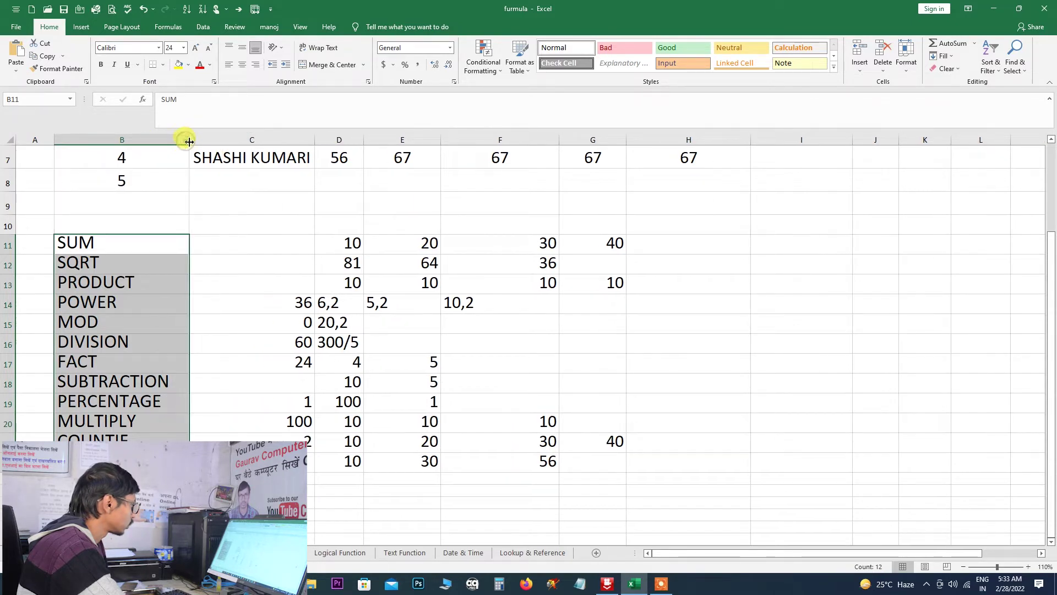
{"action": "left_click", "coordinate": [196, 48]}
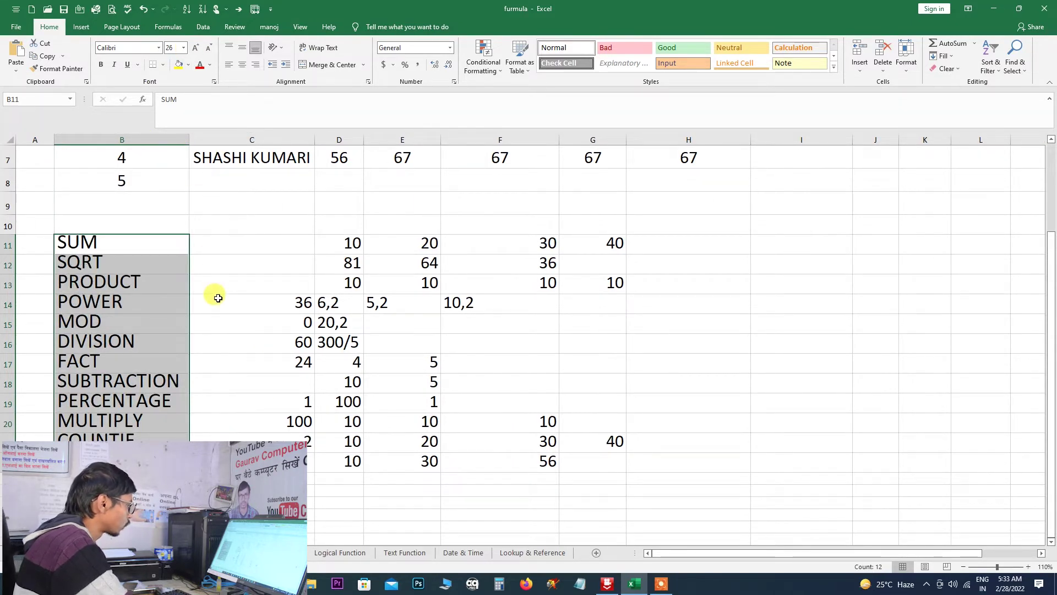
Delete the old values in C13:C21 and zoom in on the function list.
{"action": "left_click_drag", "start_coordinate": [273, 283], "coordinate": [283, 443]}
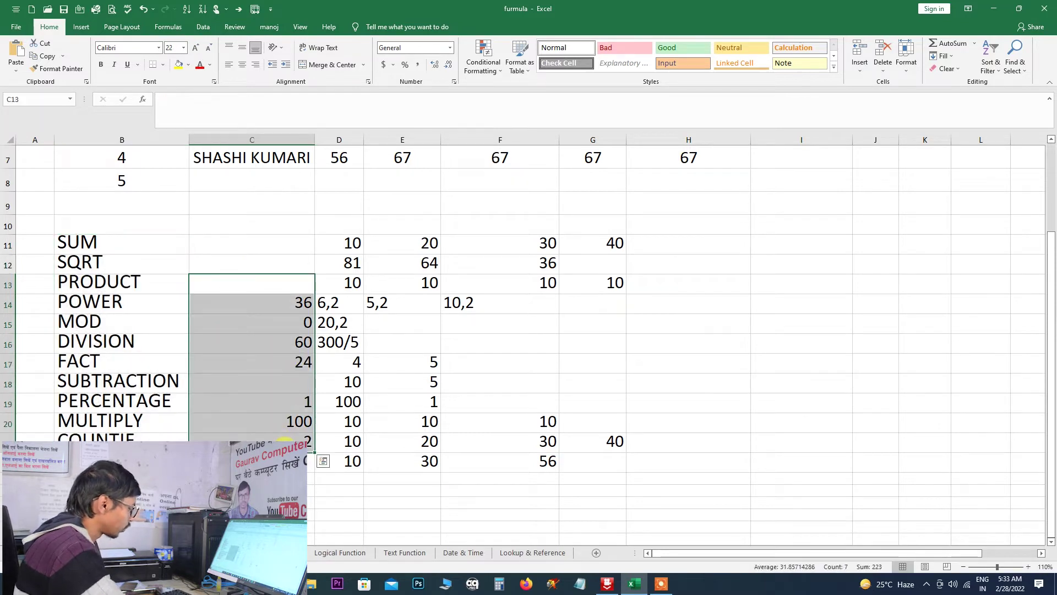
{"action": "key", "text": "Delete"}
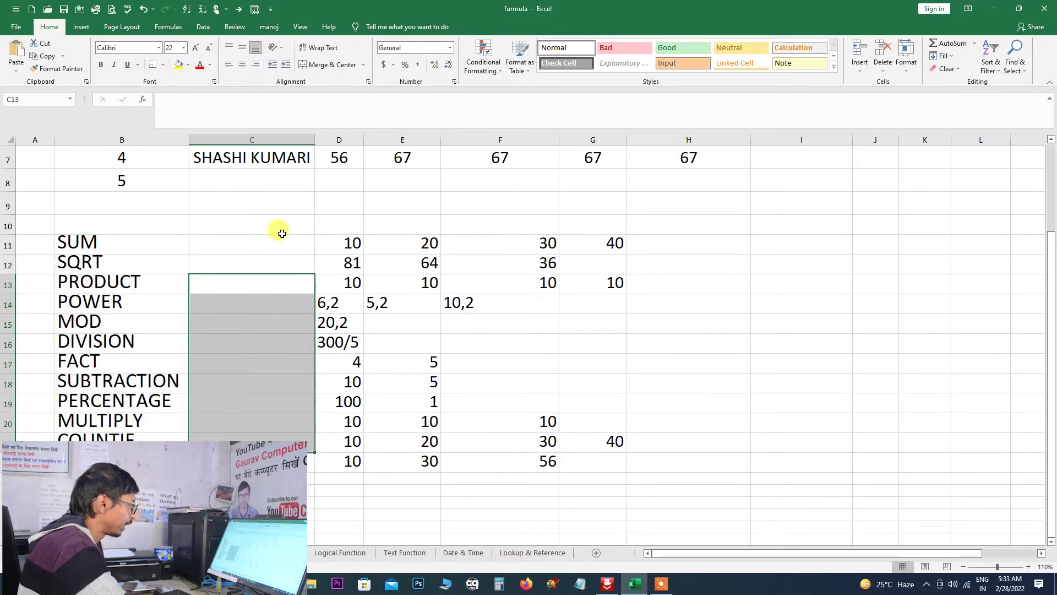
{"action": "left_click", "coordinate": [222, 241]}
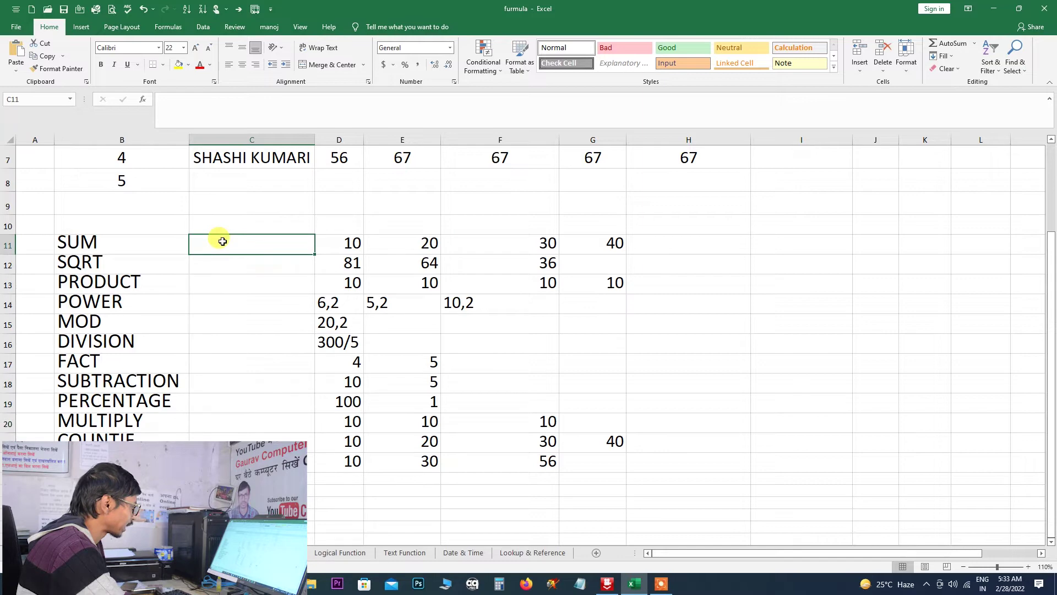
{"action": "left_click", "coordinate": [1028, 566]}
{"action": "left_click", "coordinate": [1029, 567]}
{"action": "left_click", "coordinate": [1028, 567]}
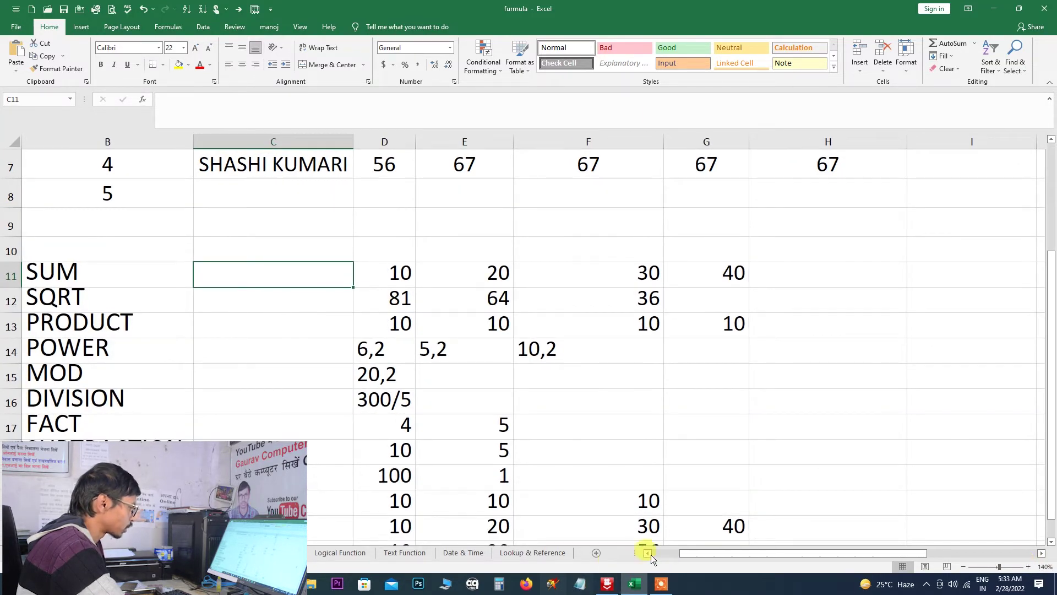
{"action": "left_click_drag", "start_coordinate": [699, 553], "coordinate": [685, 553]}
{"action": "scroll", "coordinate": [692, 524], "scroll_direction": "down", "scroll_amount": 1}
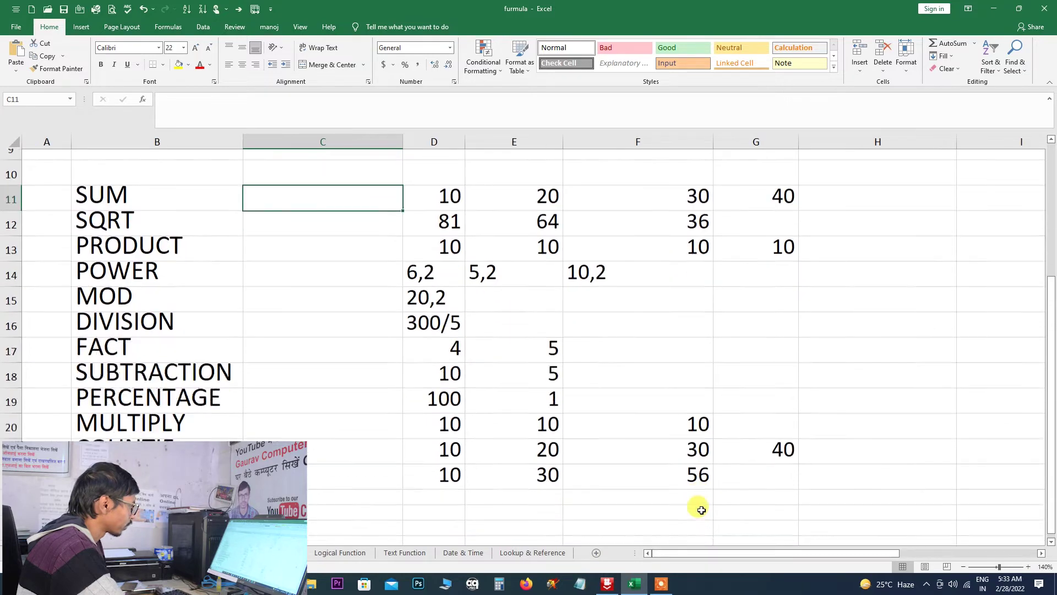
{"action": "left_click", "coordinate": [1028, 567]}
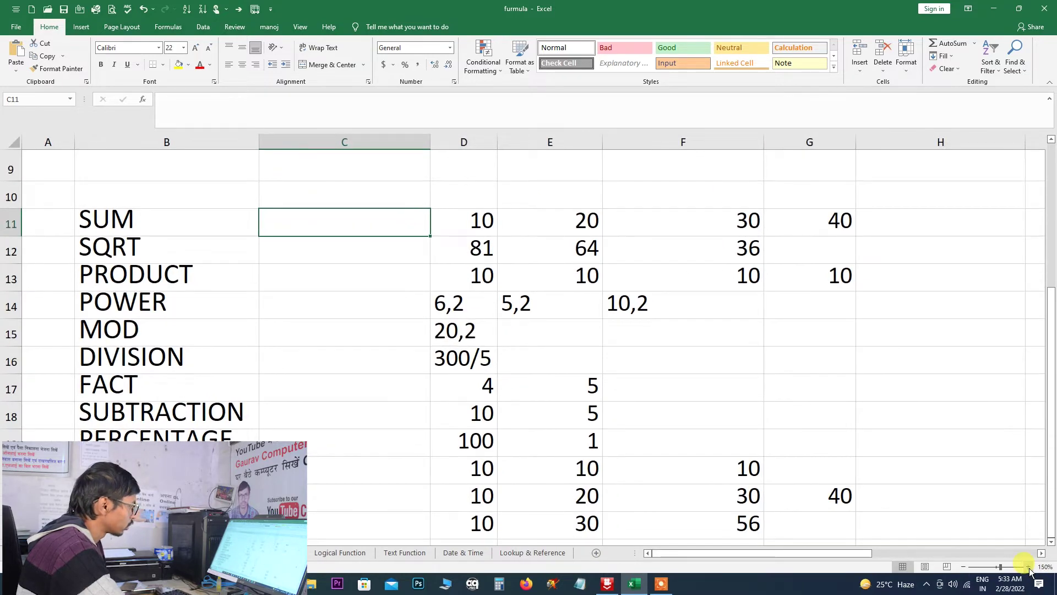
{"action": "left_click", "coordinate": [1028, 566]}
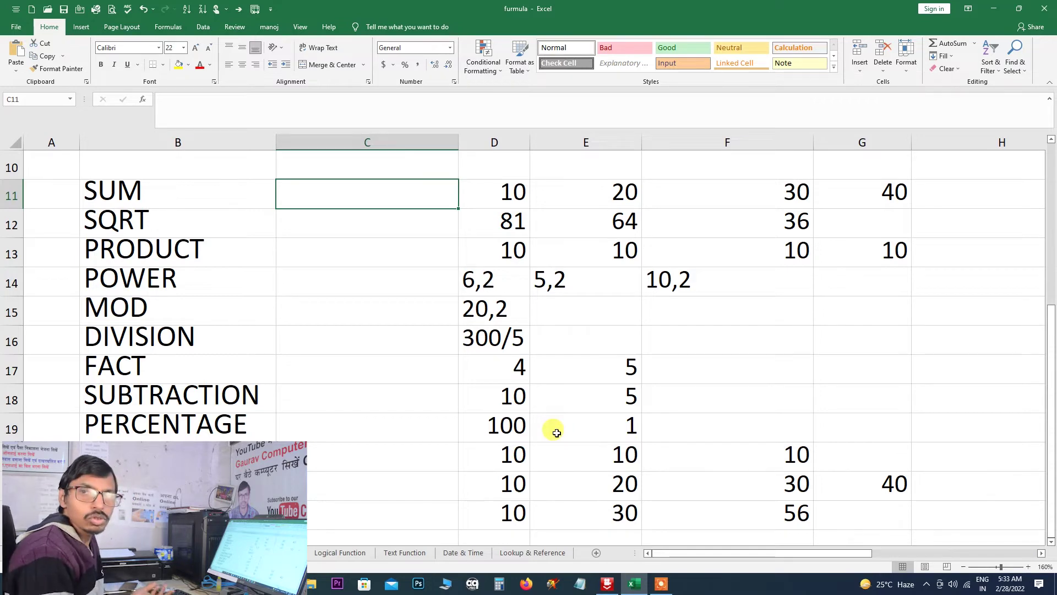
Enter =SUM(D11:G11) in C11 through Insert Function, returning 100.
{"action": "left_click", "coordinate": [169, 28]}
{"action": "left_click", "coordinate": [24, 64]}
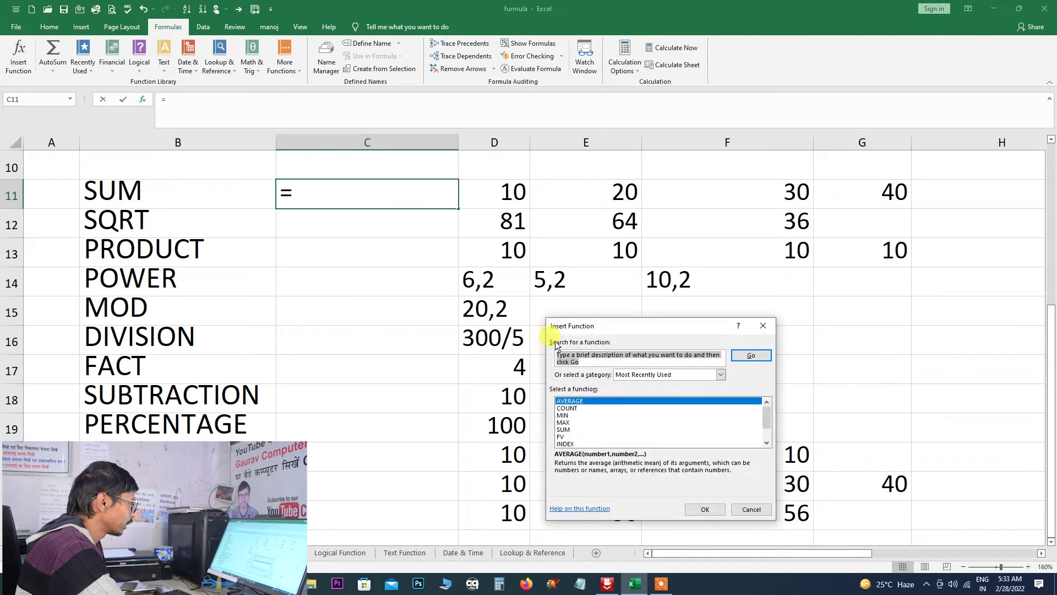
{"action": "type", "text": "sum"}
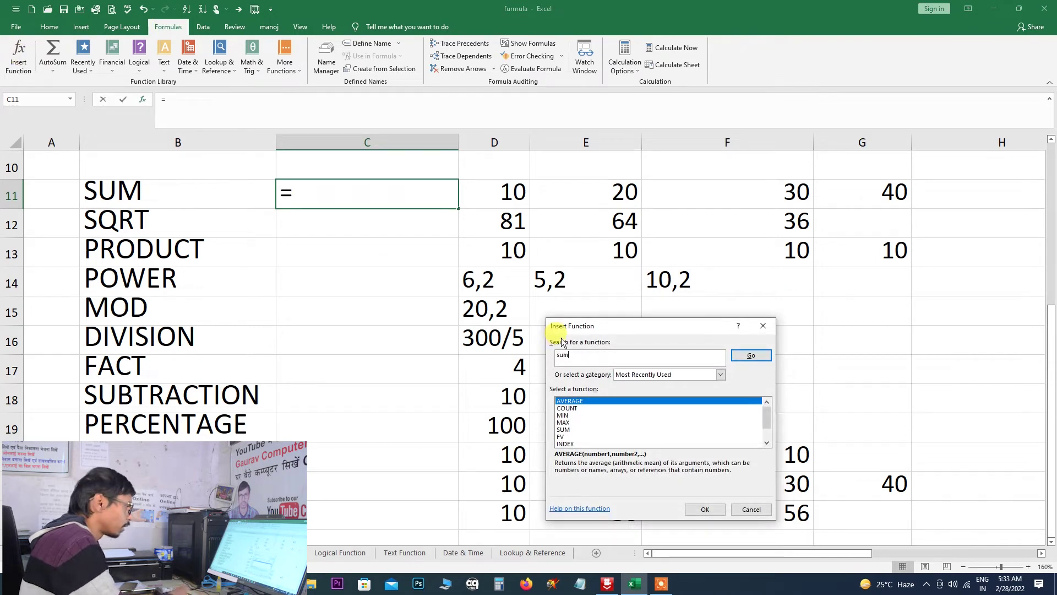
{"action": "left_click", "coordinate": [750, 356]}
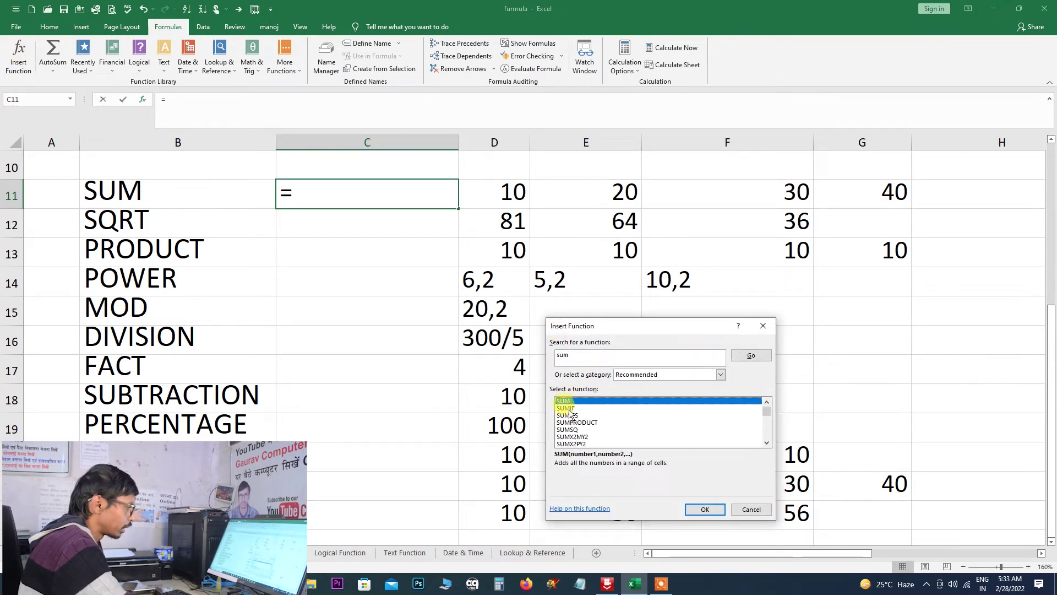
{"action": "left_click", "coordinate": [695, 508]}
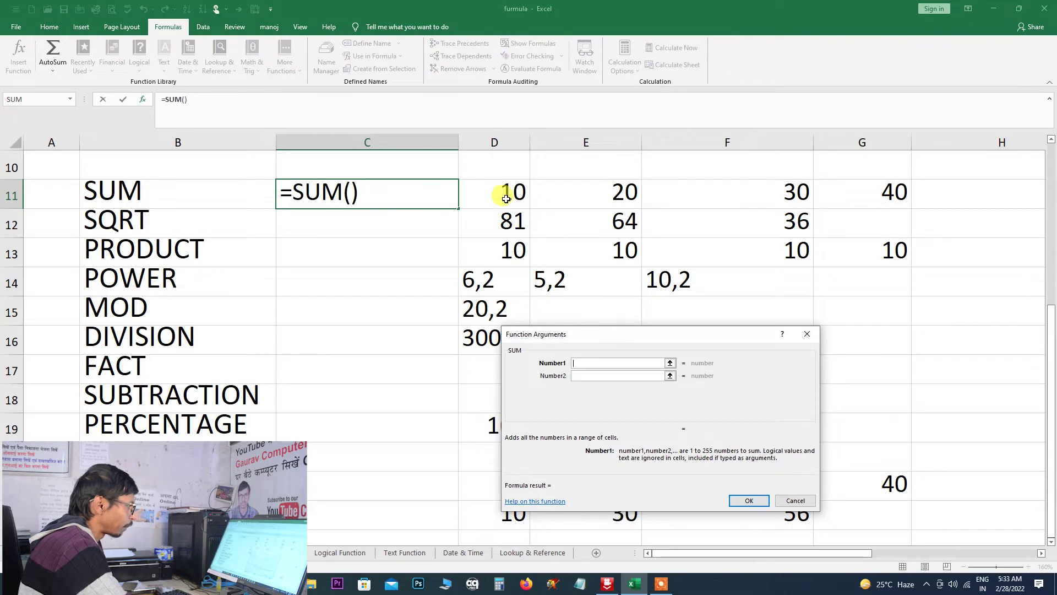
{"action": "left_click_drag", "start_coordinate": [506, 199], "coordinate": [842, 193]}
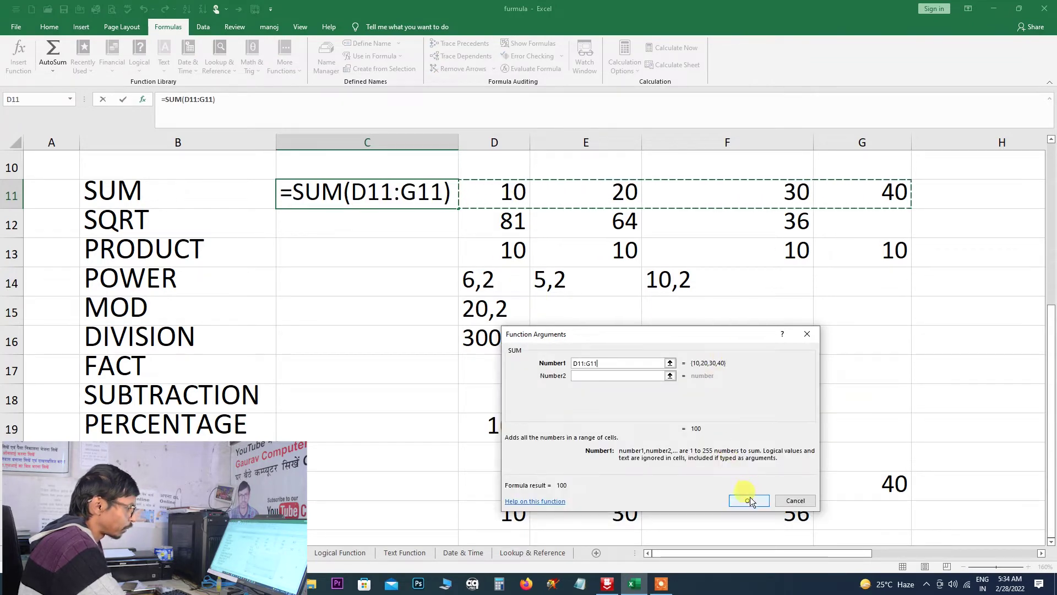
{"action": "left_click", "coordinate": [749, 500]}
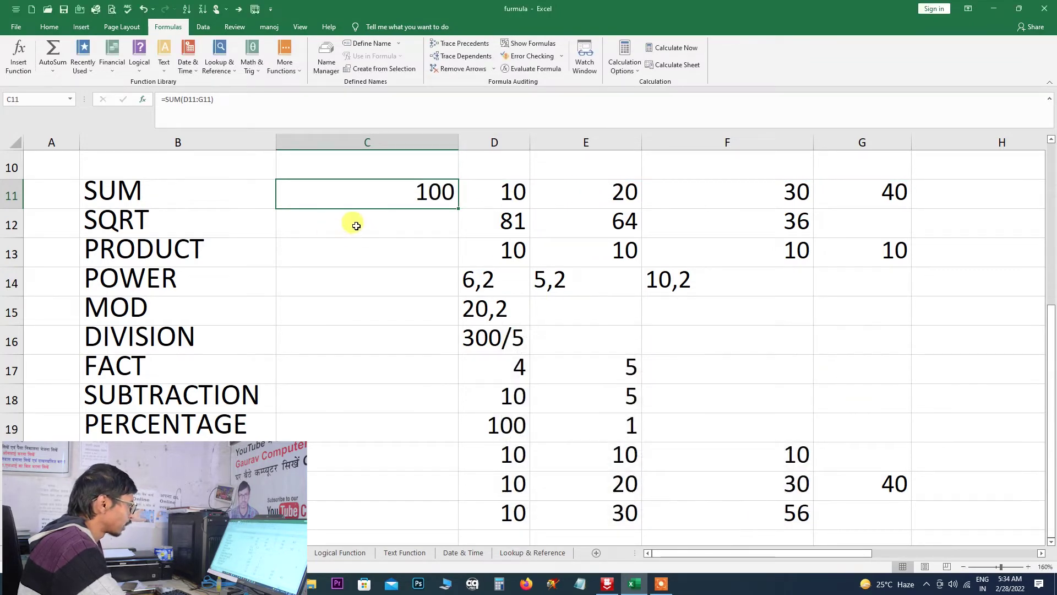
{"action": "left_click", "coordinate": [356, 225]}
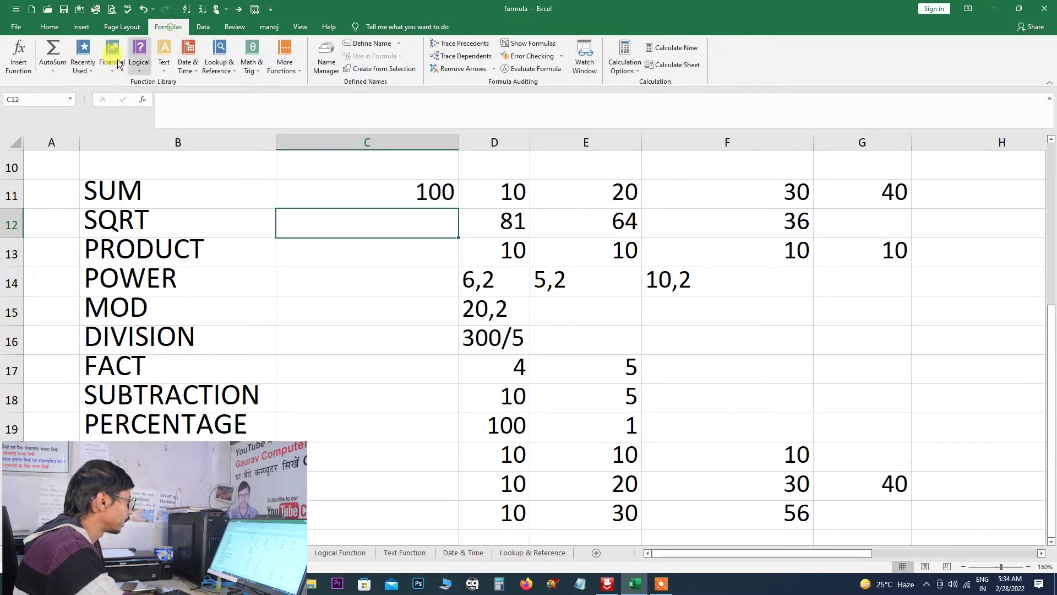
Enter =SQRT(D12) in C12, returning 9 as the square root of 81.
{"action": "left_click", "coordinate": [18, 55]}
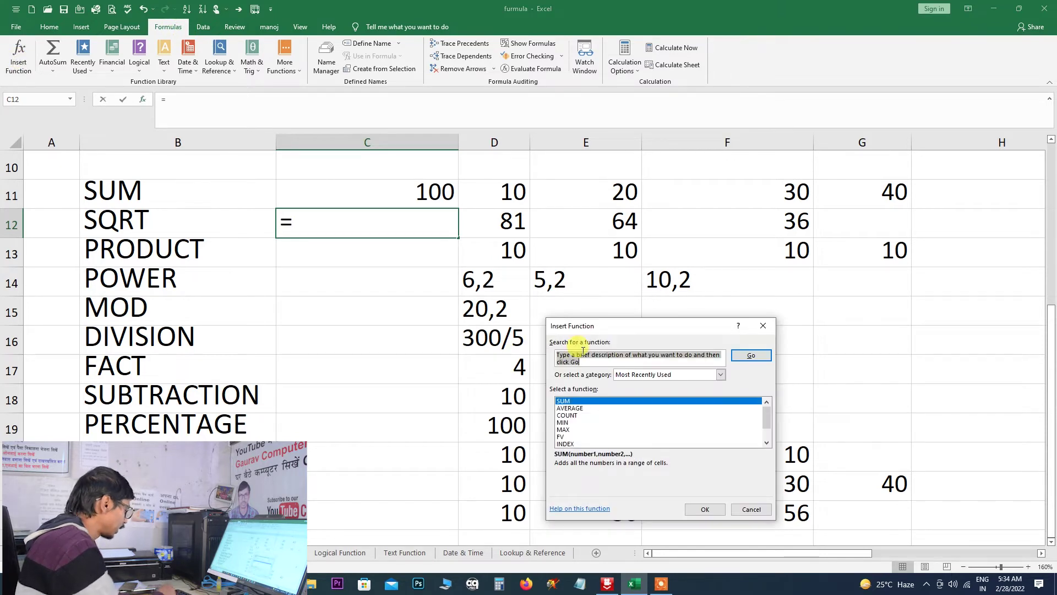
{"action": "type", "text": "sqrt"}
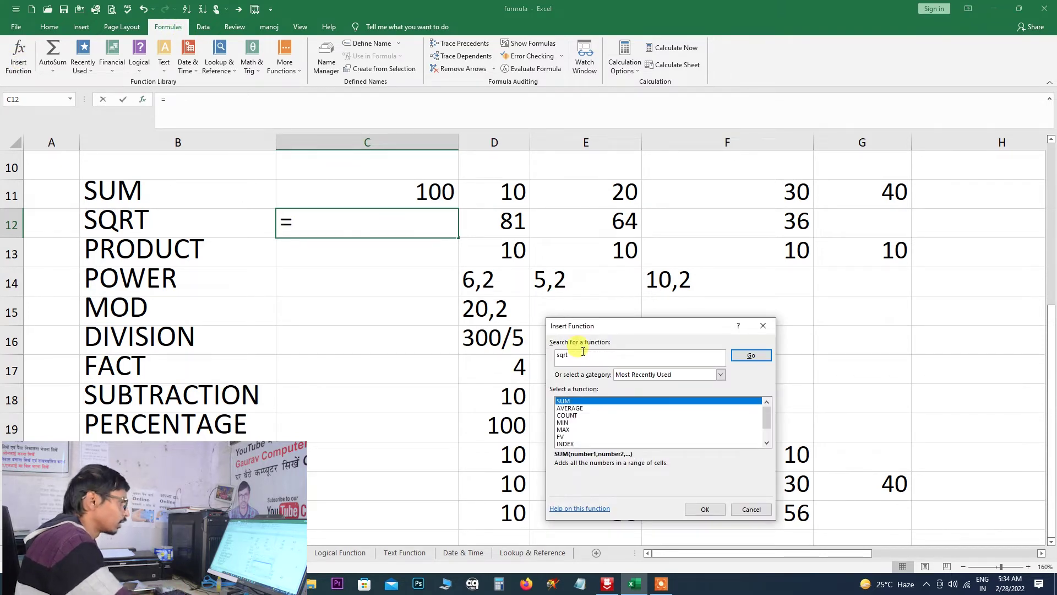
{"action": "left_click", "coordinate": [755, 355]}
{"action": "left_click", "coordinate": [564, 401]}
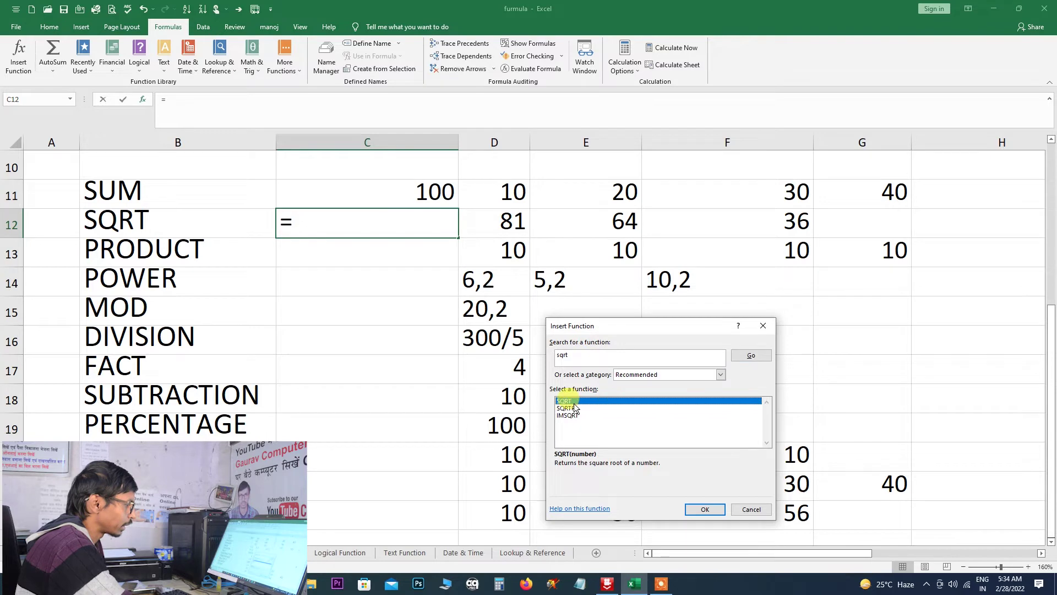
{"action": "left_click", "coordinate": [707, 505]}
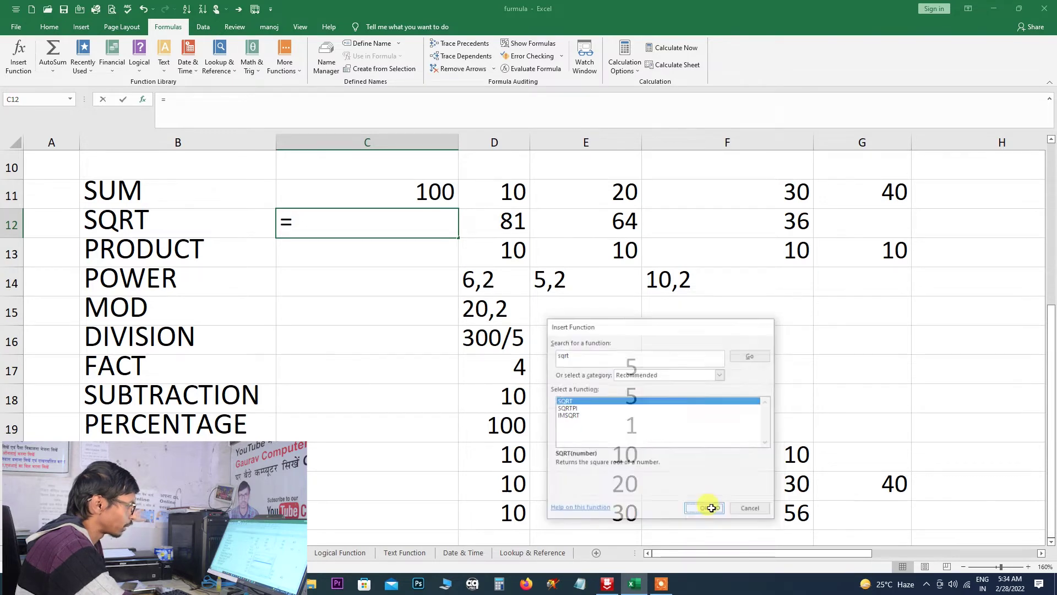
{"action": "left_click", "coordinate": [504, 220]}
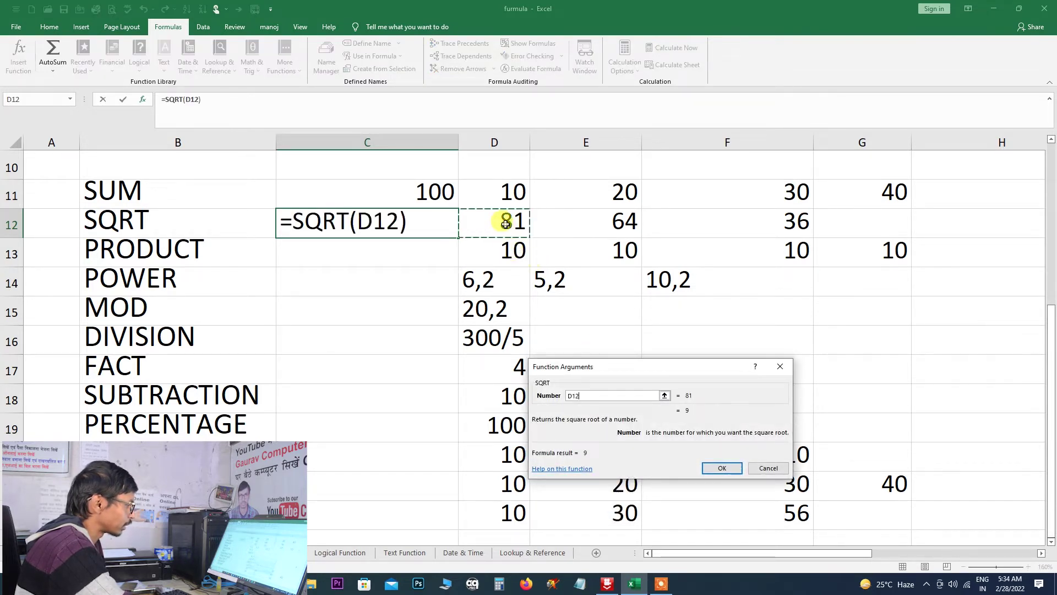
{"action": "left_click", "coordinate": [620, 219]}
{"action": "left_click", "coordinate": [781, 219]}
{"action": "left_click", "coordinate": [503, 219]}
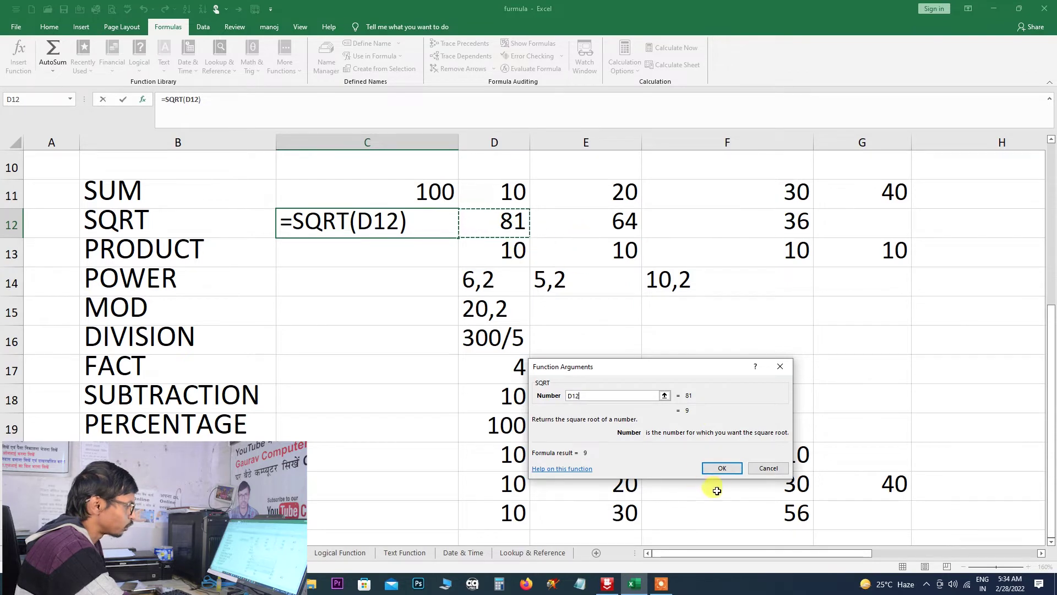
{"action": "left_click", "coordinate": [722, 468]}
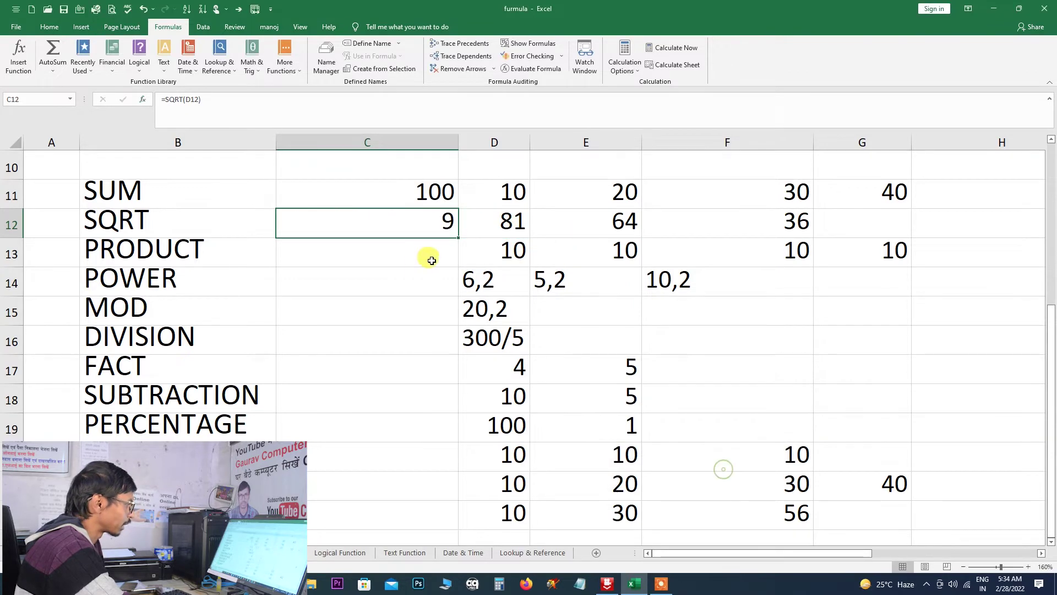
{"action": "left_click", "coordinate": [389, 257]}
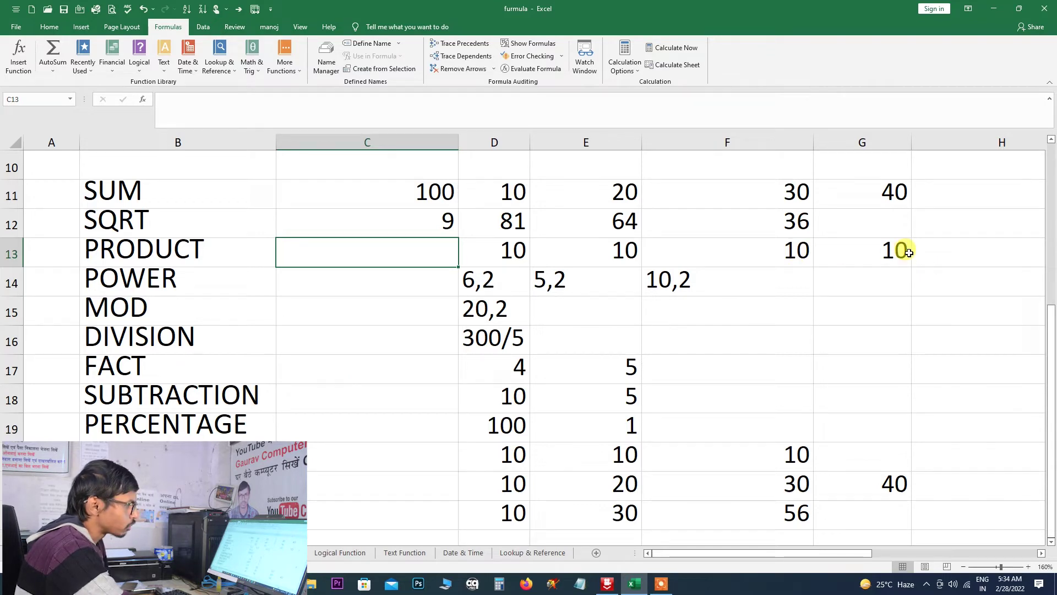
{"action": "left_click", "coordinate": [935, 253]}
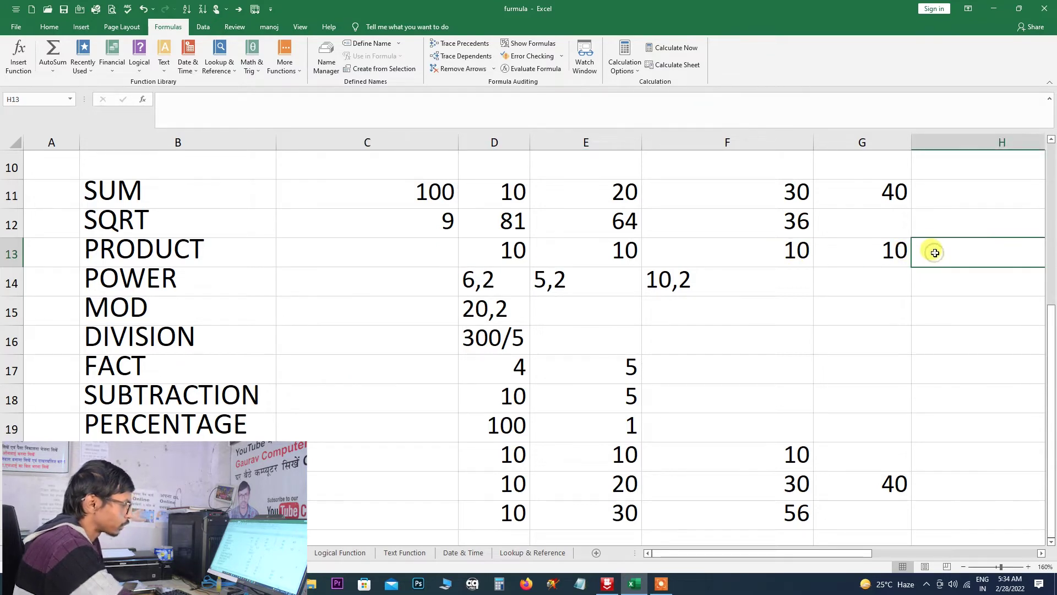
{"action": "type", "text": "="}
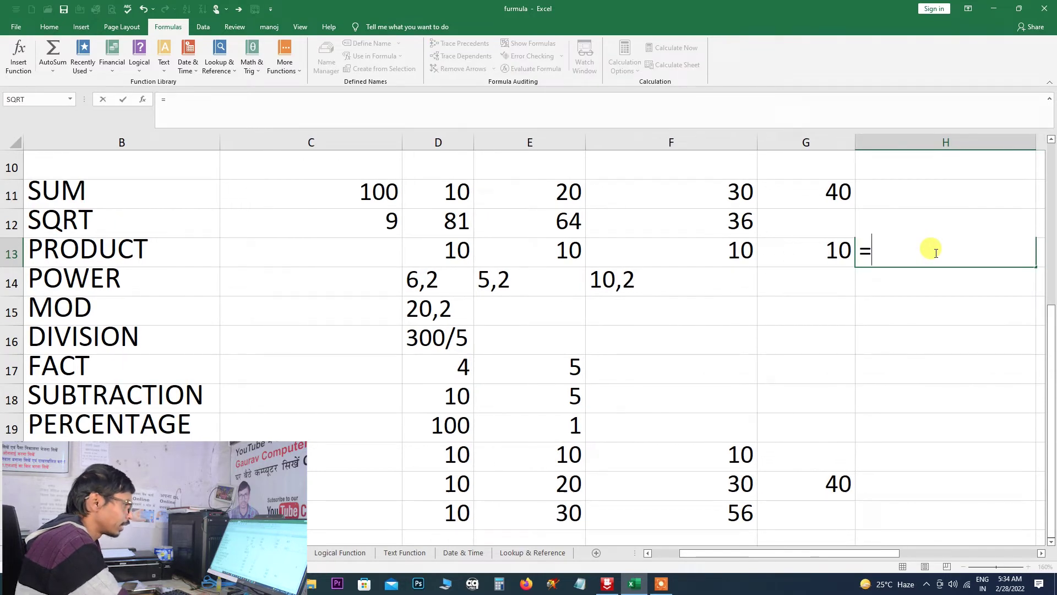
{"action": "type", "text": "="}
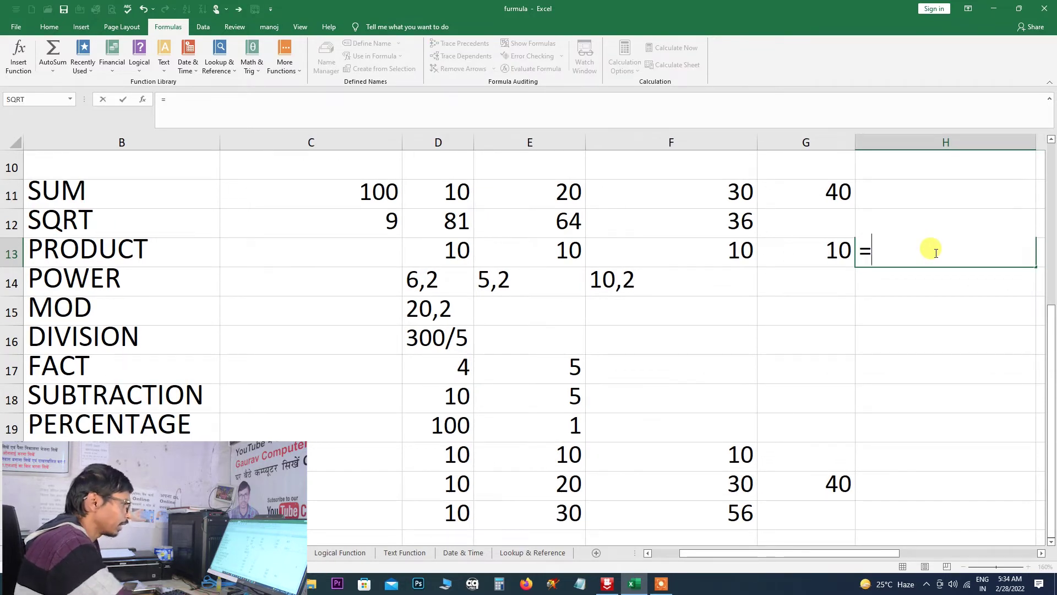
{"action": "left_click", "coordinate": [741, 251]}
{"action": "type", "text": "*"}
{"action": "left_click", "coordinate": [795, 252]}
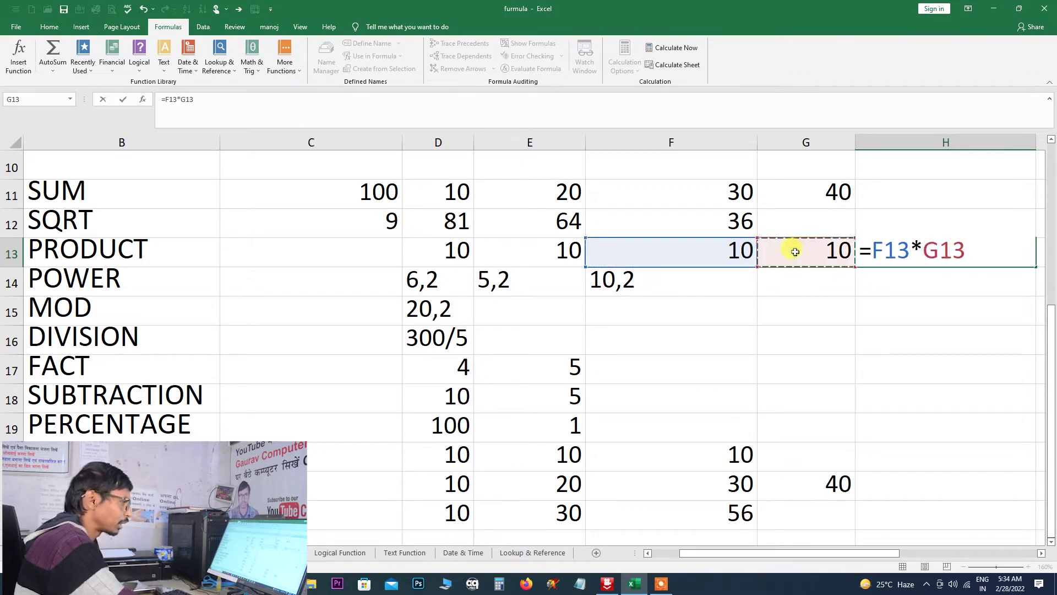
{"action": "key", "text": "Return"}
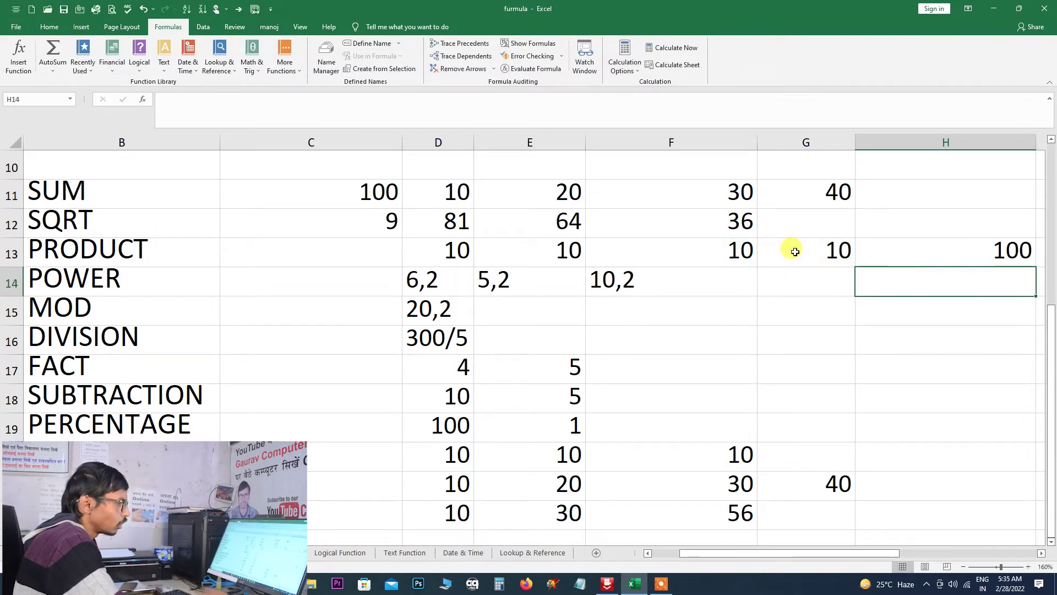
{"action": "left_click", "coordinate": [939, 249]}
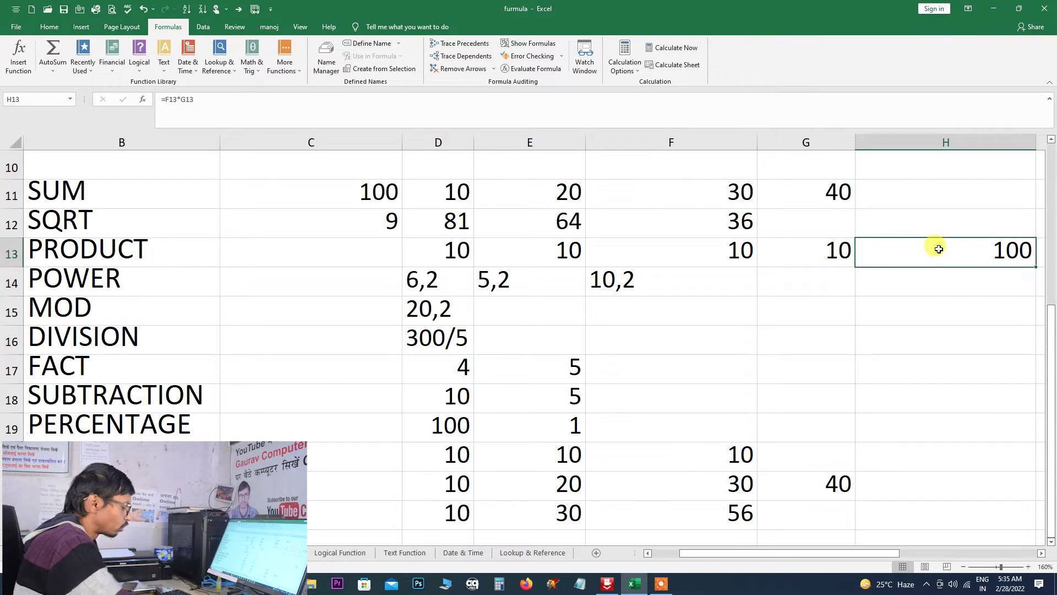
{"action": "key", "text": "Delete"}
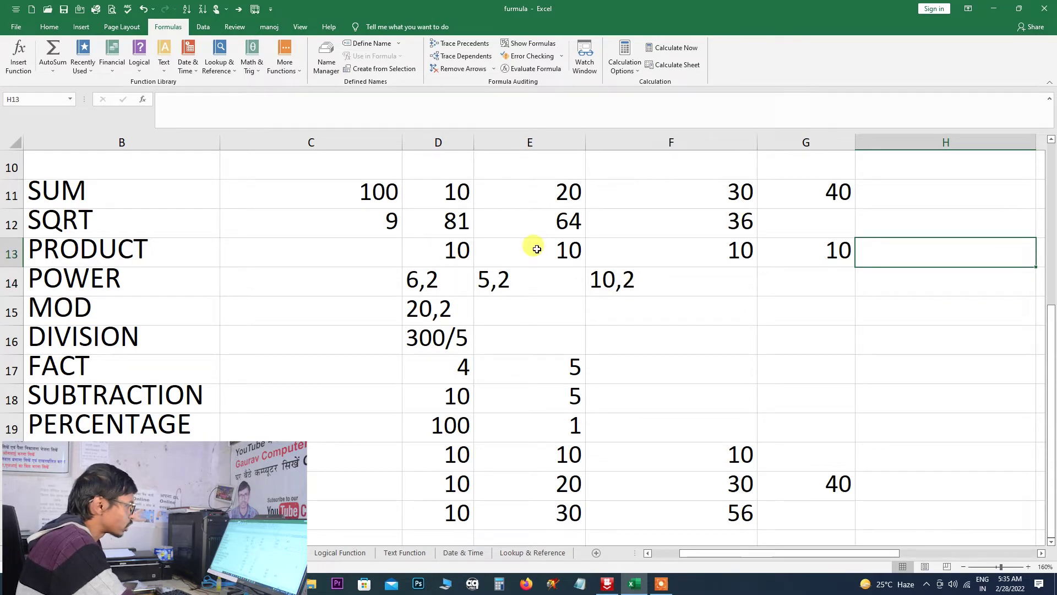
{"action": "left_click_drag", "start_coordinate": [719, 554], "coordinate": [687, 560]}
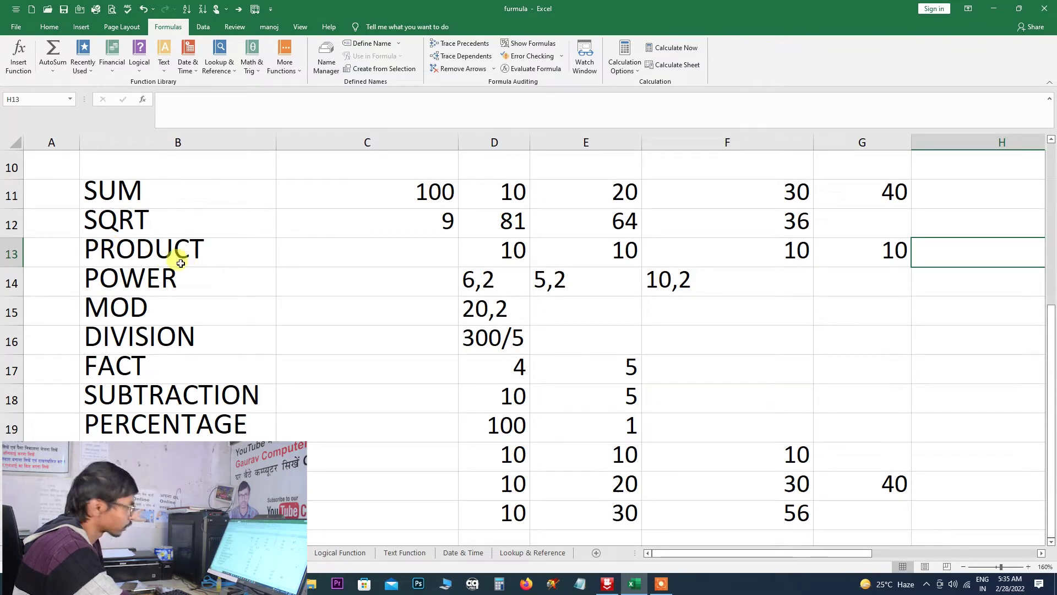
Insert =PRODUCT(D13:G13) into C13 through Insert Function, returning 10000.
{"action": "left_click", "coordinate": [279, 254]}
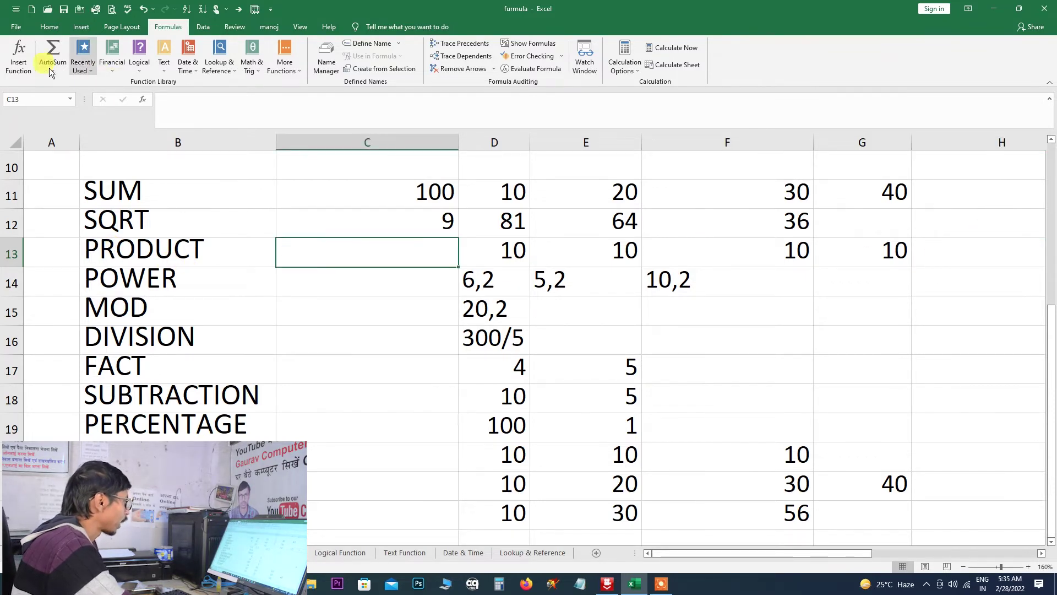
{"action": "left_click", "coordinate": [19, 55]}
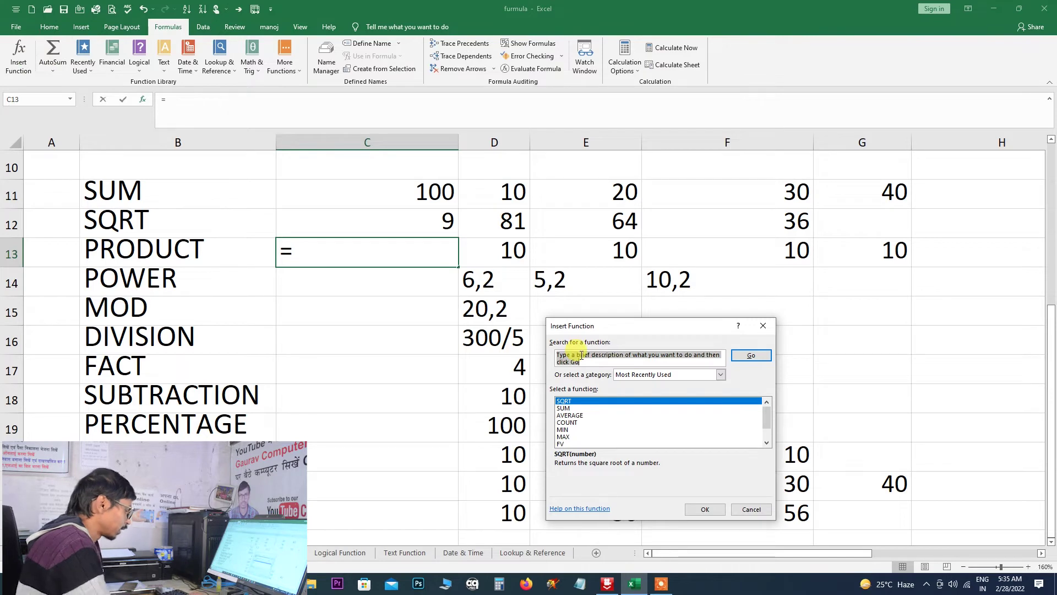
{"action": "type", "text": "prod"}
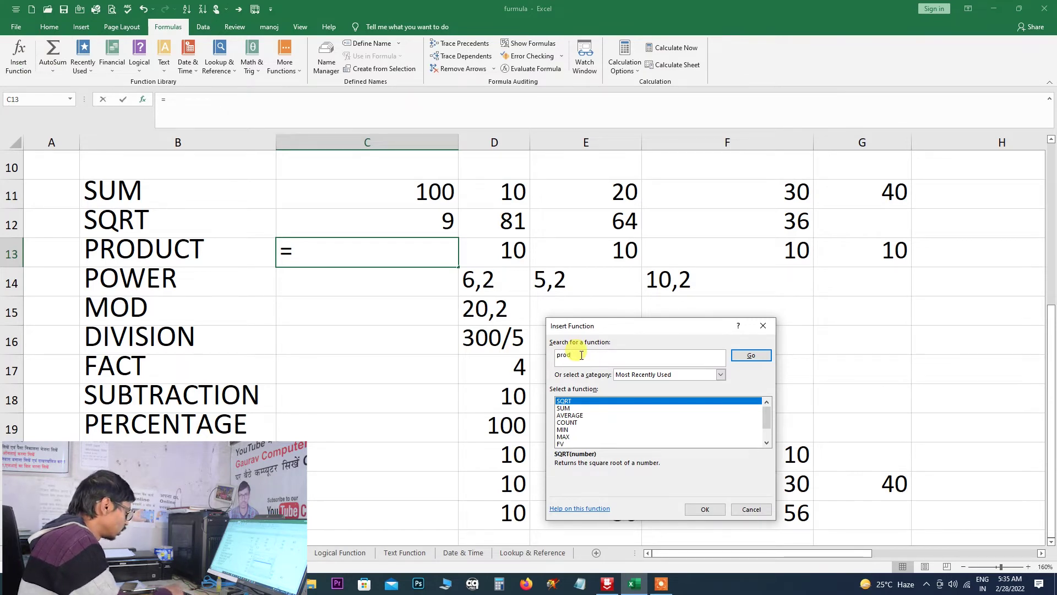
{"action": "type", "text": "uct"}
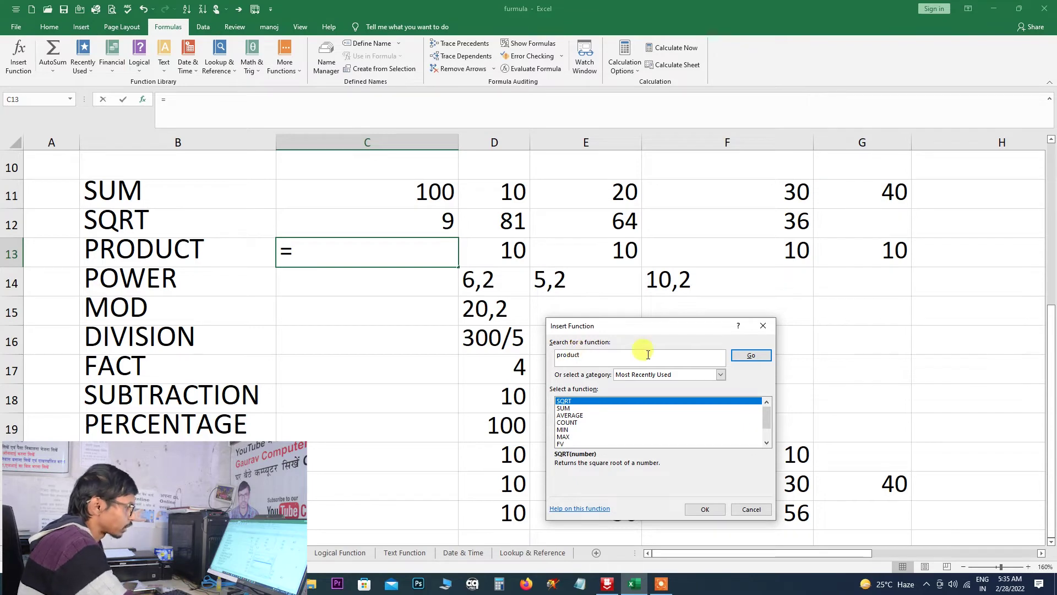
{"action": "left_click", "coordinate": [752, 356]}
{"action": "left_click", "coordinate": [694, 511]}
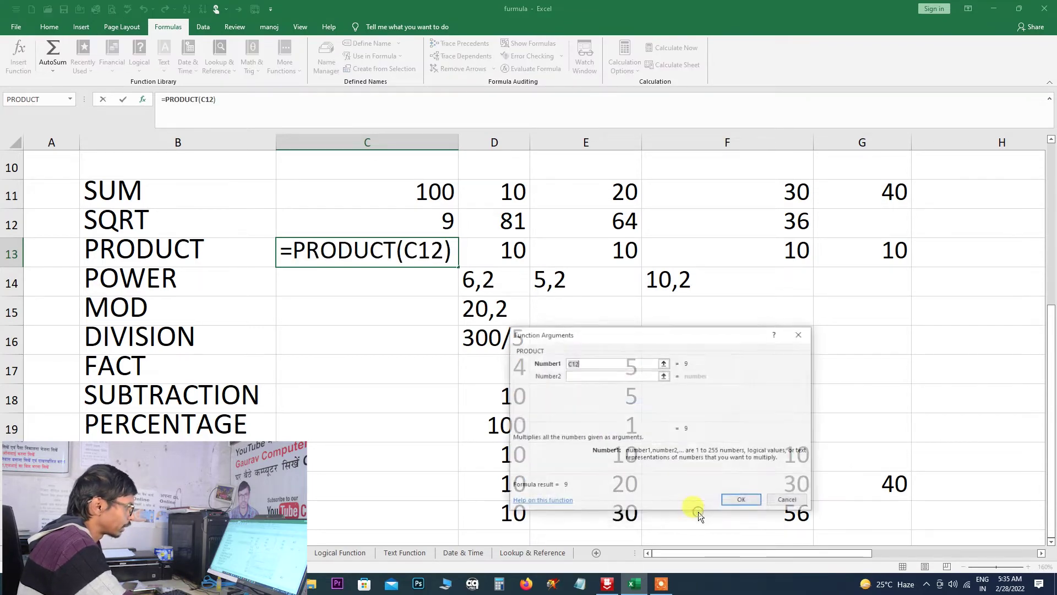
{"action": "left_click_drag", "start_coordinate": [505, 250], "coordinate": [833, 253]}
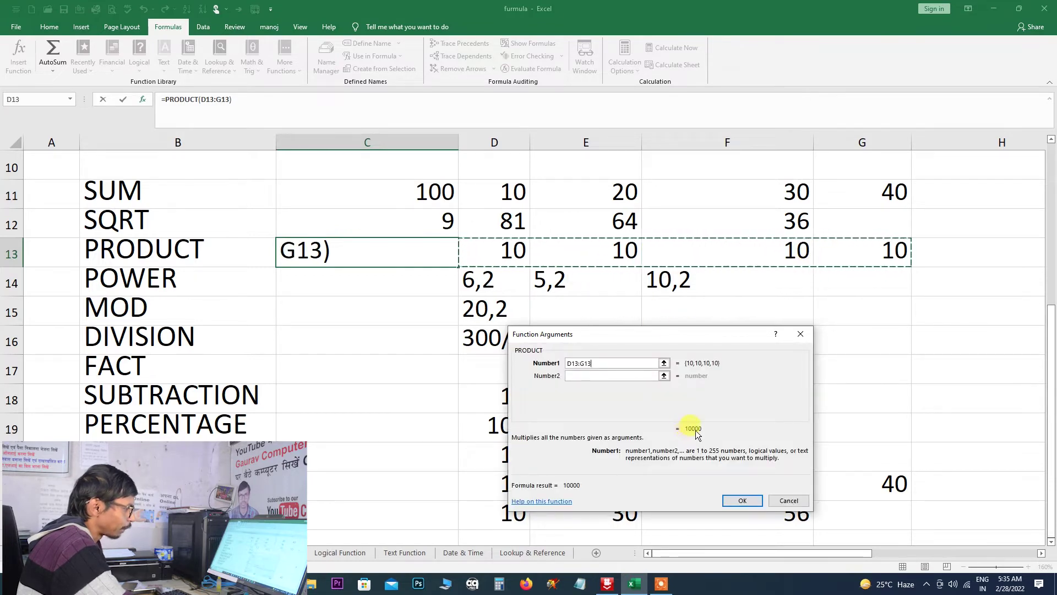
{"action": "left_click", "coordinate": [737, 498]}
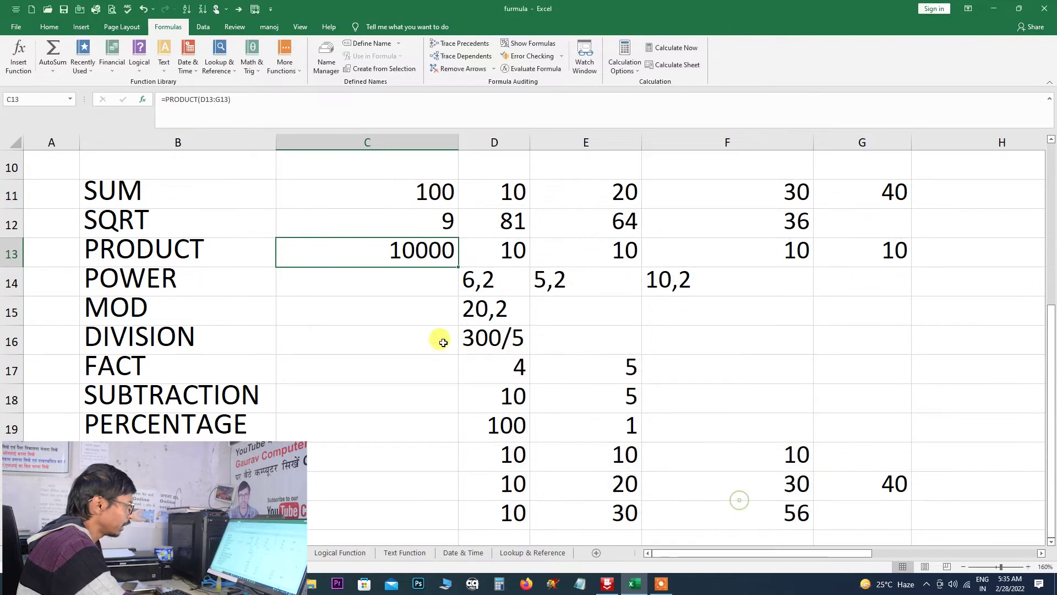
{"action": "left_click", "coordinate": [385, 290]}
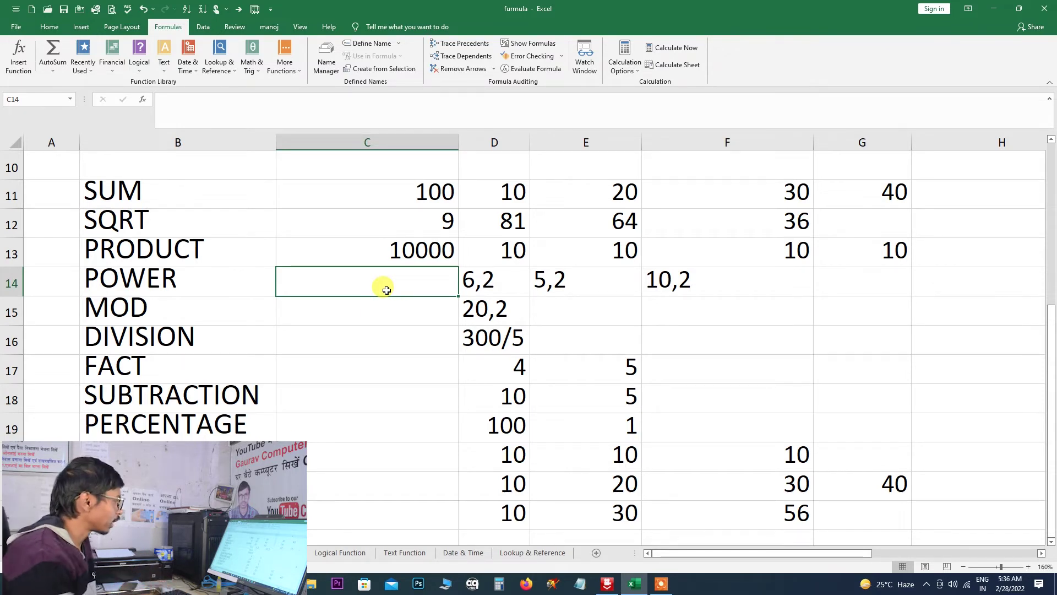
Insert =POWER(6,2) into C14 after trying bases 5 and 10, returning 36.
{"action": "left_click", "coordinate": [17, 67]}
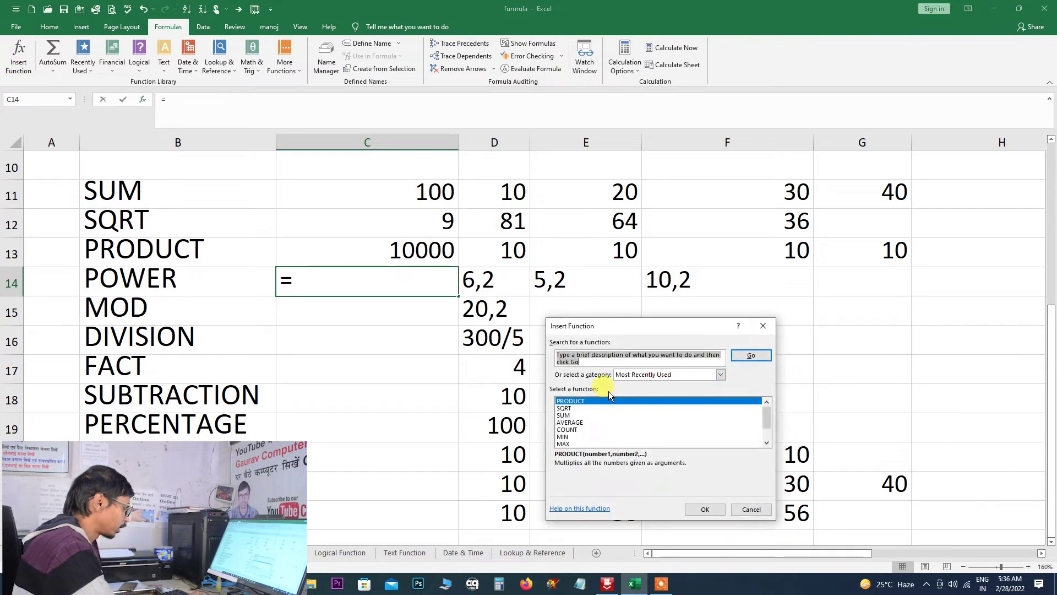
{"action": "type", "text": "power"}
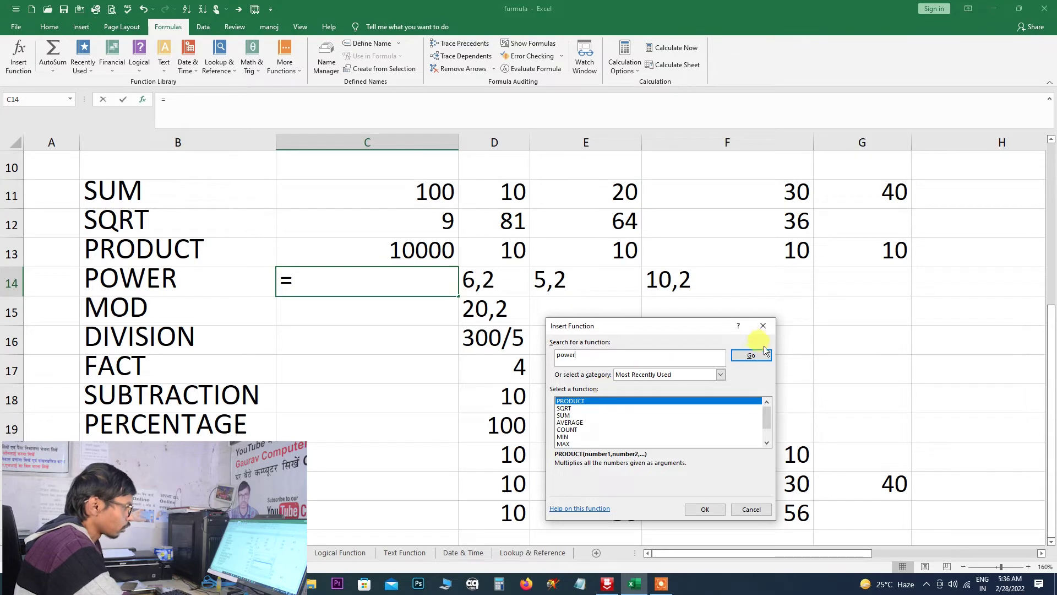
{"action": "left_click", "coordinate": [765, 355]}
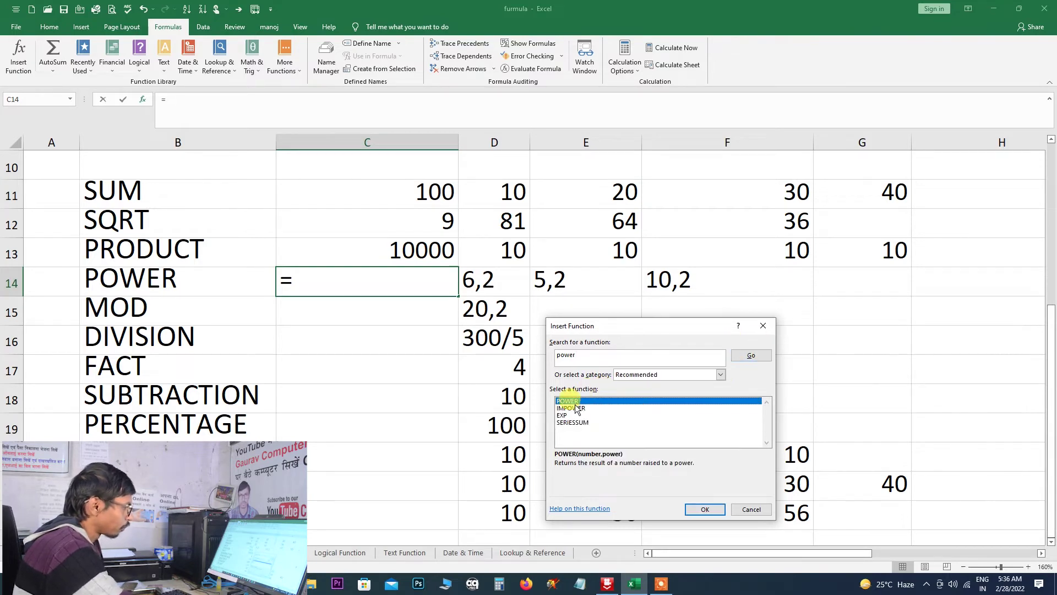
{"action": "left_click", "coordinate": [705, 508]}
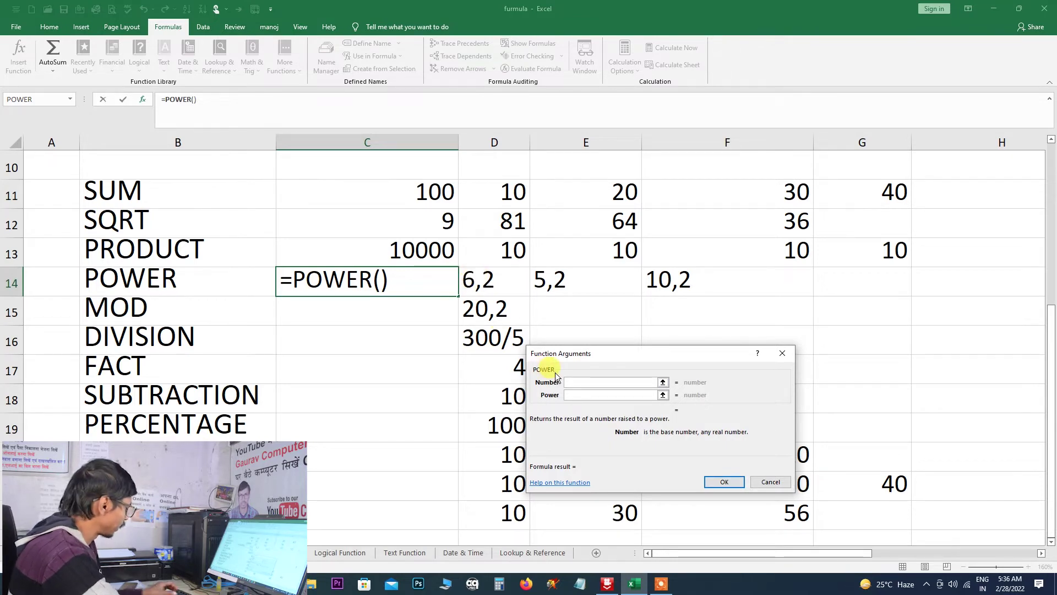
{"action": "type", "text": "6"}
{"action": "left_click", "coordinate": [574, 395]}
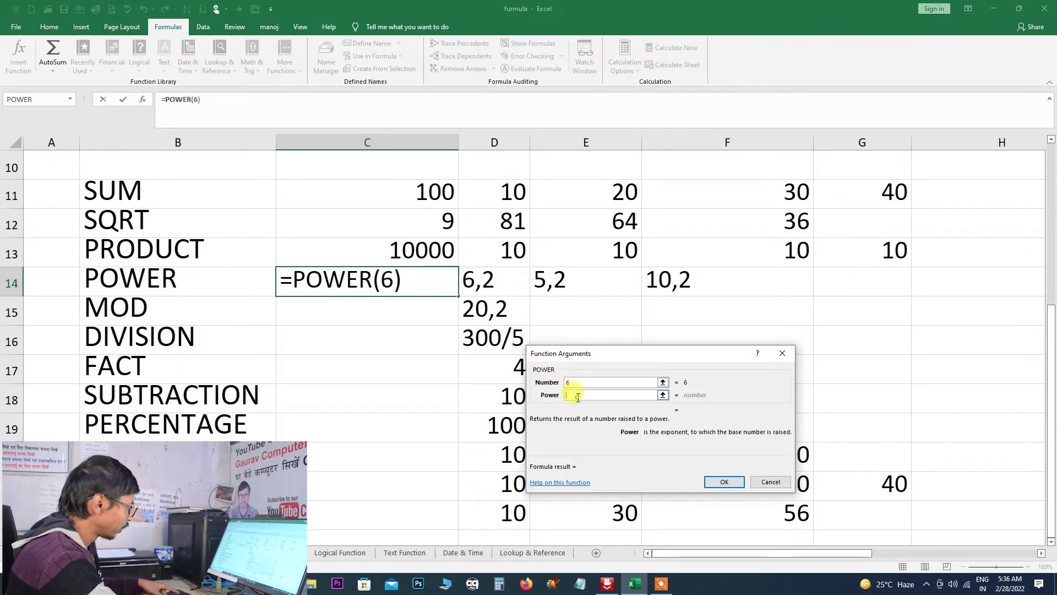
{"action": "type", "text": "2"}
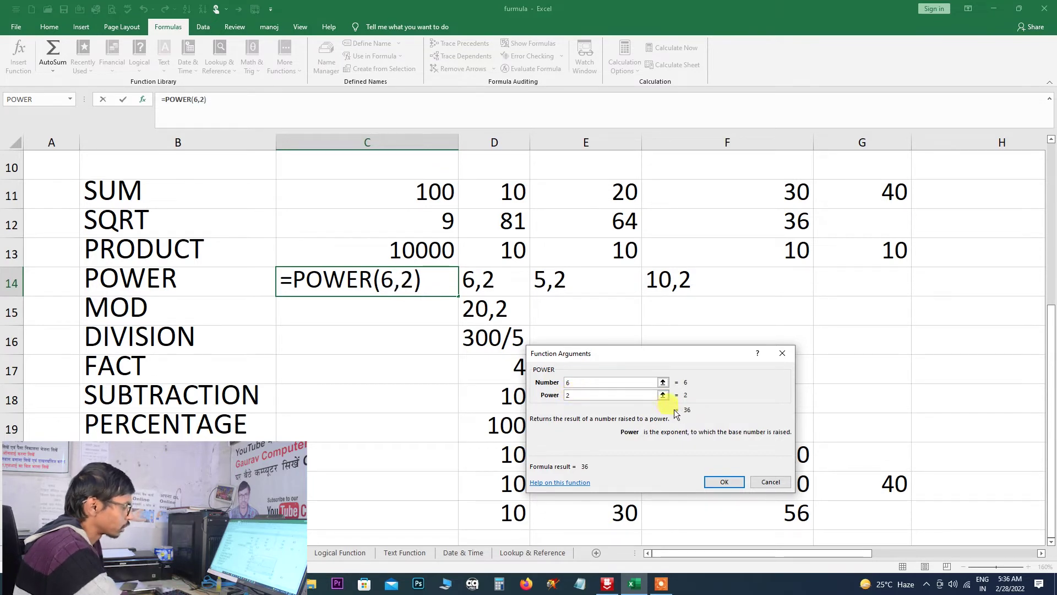
{"action": "left_click", "coordinate": [596, 384]}
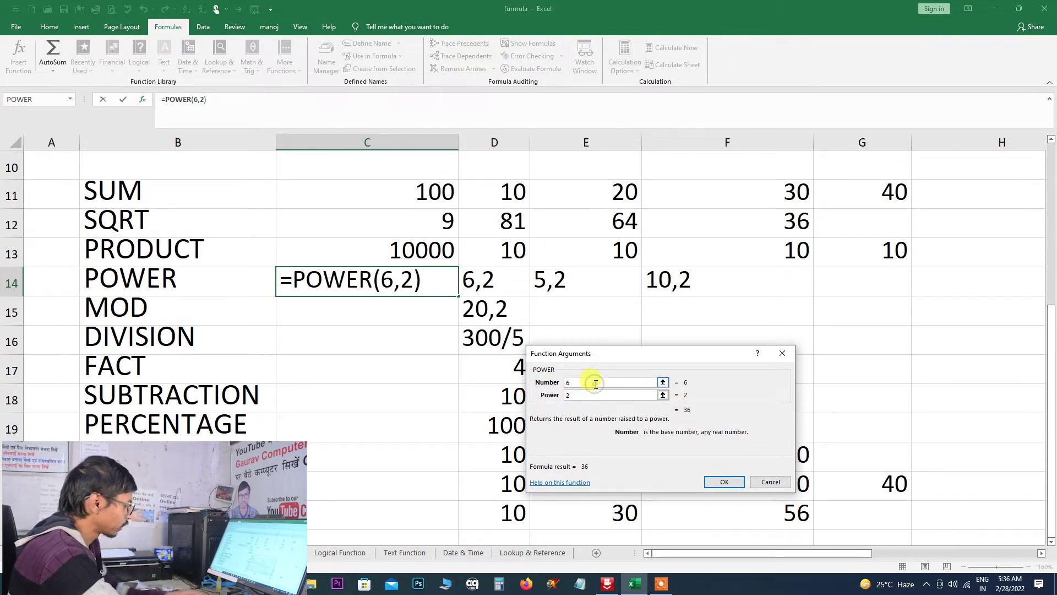
{"action": "key", "text": "BackSpace"}
{"action": "type", "text": "5"}
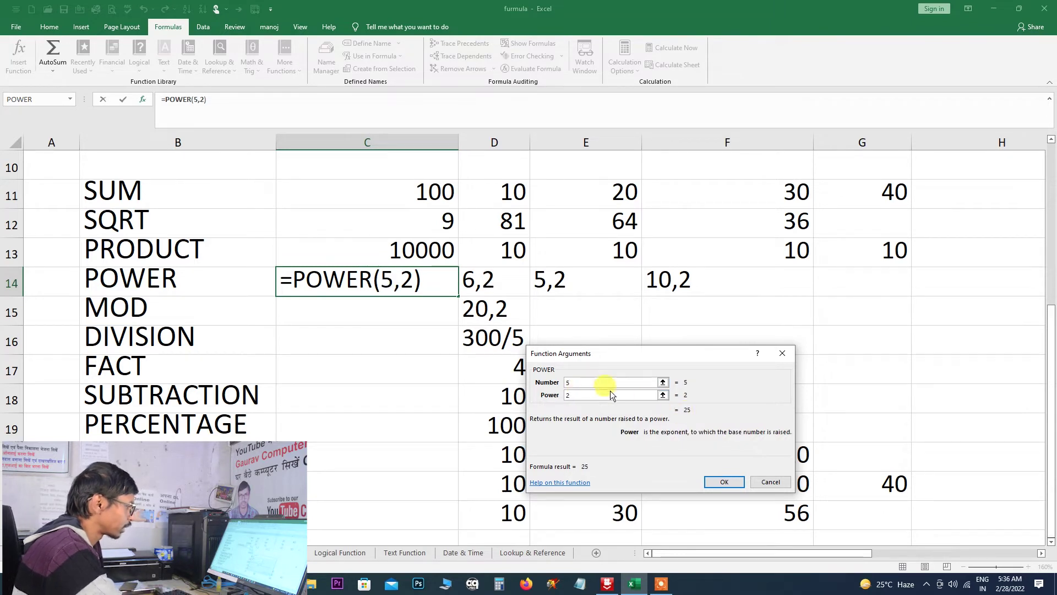
{"action": "key", "text": "BackSpace"}
{"action": "type", "text": "10"}
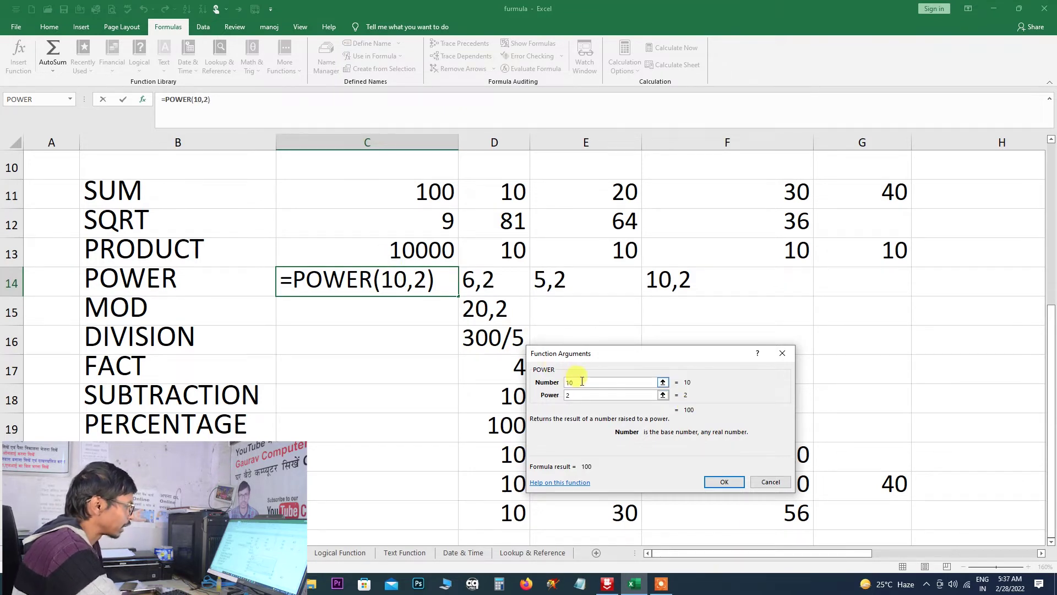
{"action": "key", "text": "BackSpace"}
{"action": "key", "text": "BackSpace"}
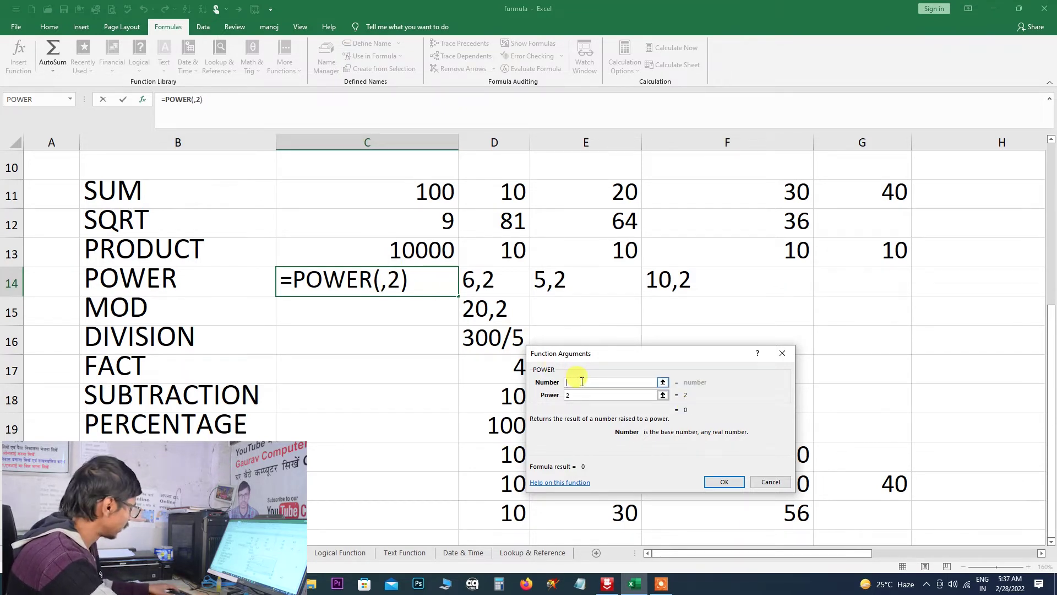
{"action": "type", "text": "6"}
{"action": "left_click", "coordinate": [582, 396]}
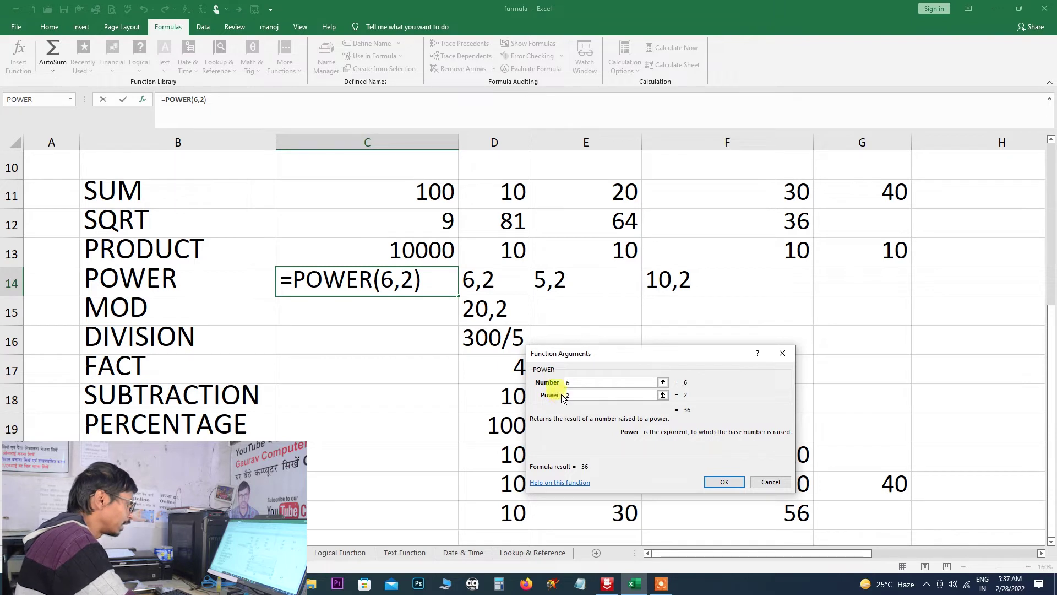
{"action": "left_click", "coordinate": [725, 483]}
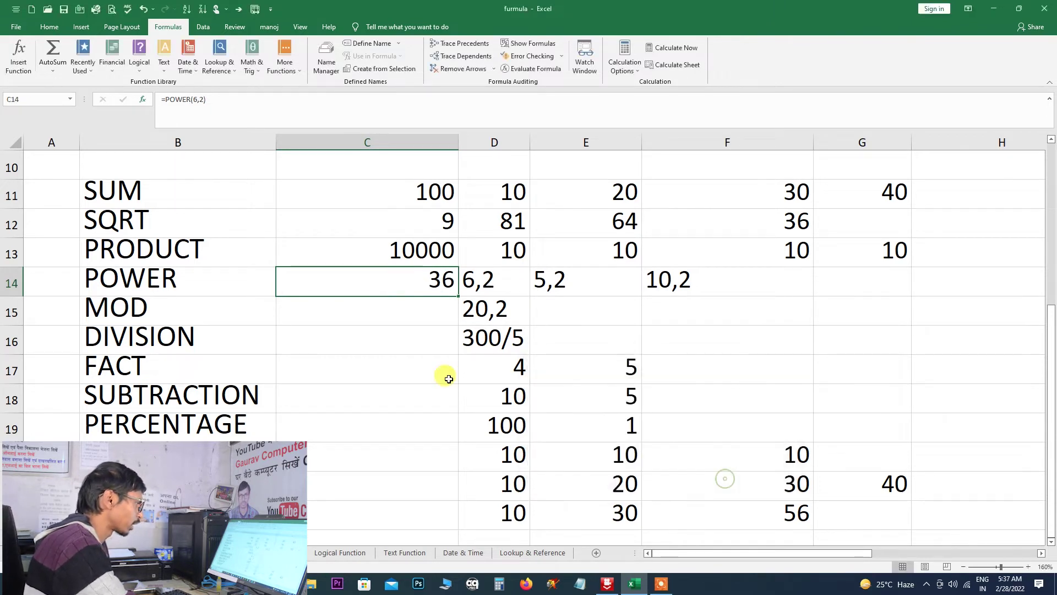
Reopen C14's POWER arguments, try exponent 3, then cancel to keep 36.
{"action": "left_click", "coordinate": [373, 314]}
{"action": "left_click", "coordinate": [378, 284]}
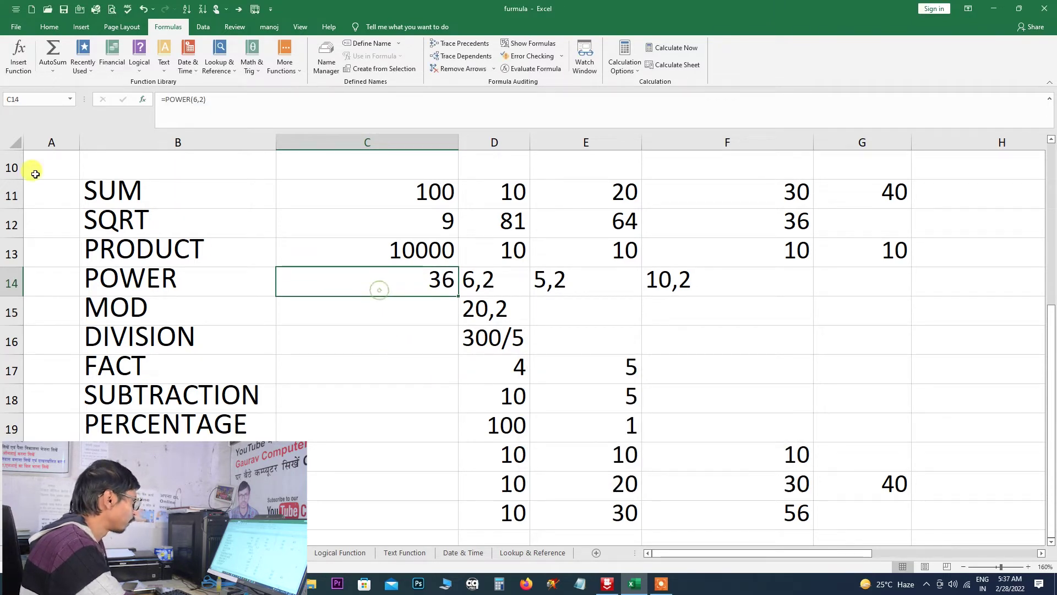
{"action": "left_click", "coordinate": [19, 55]}
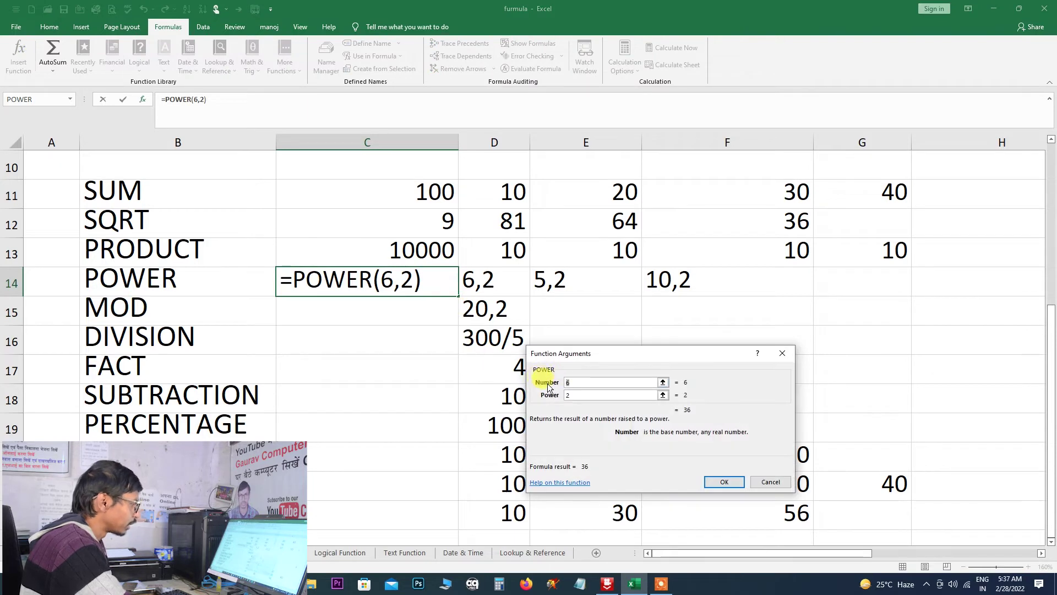
{"action": "left_click", "coordinate": [576, 395]}
{"action": "key", "text": "BackSpace"}
{"action": "type", "text": "3"}
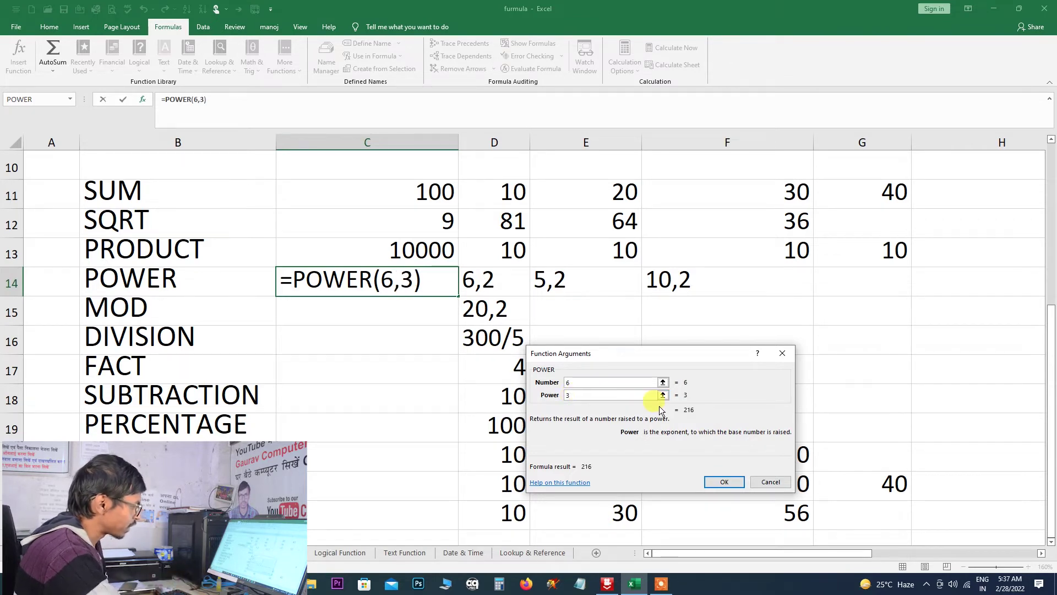
{"action": "left_click", "coordinate": [784, 351]}
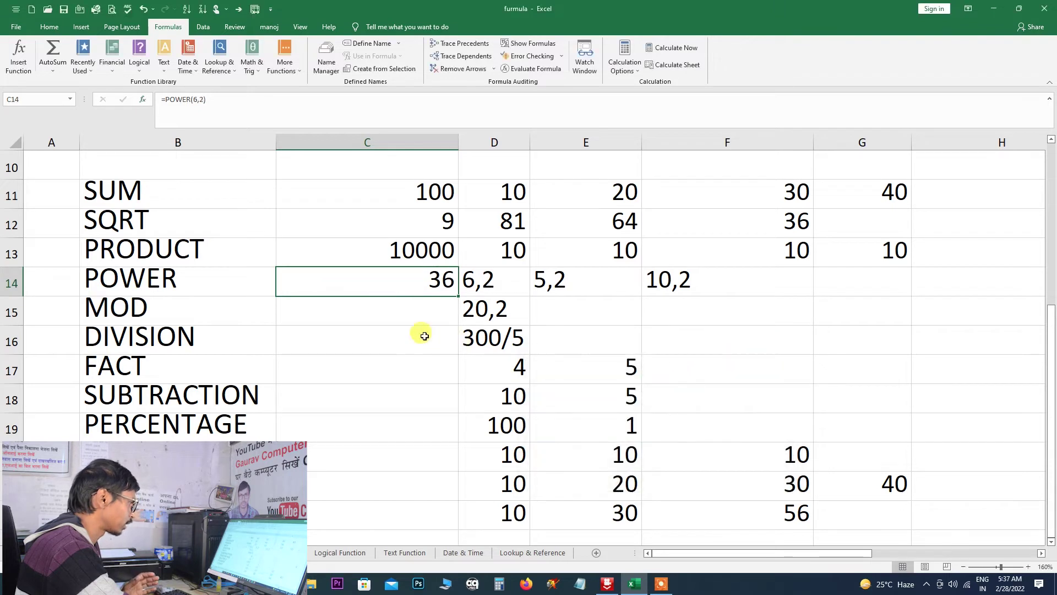
{"action": "left_click", "coordinate": [367, 311]}
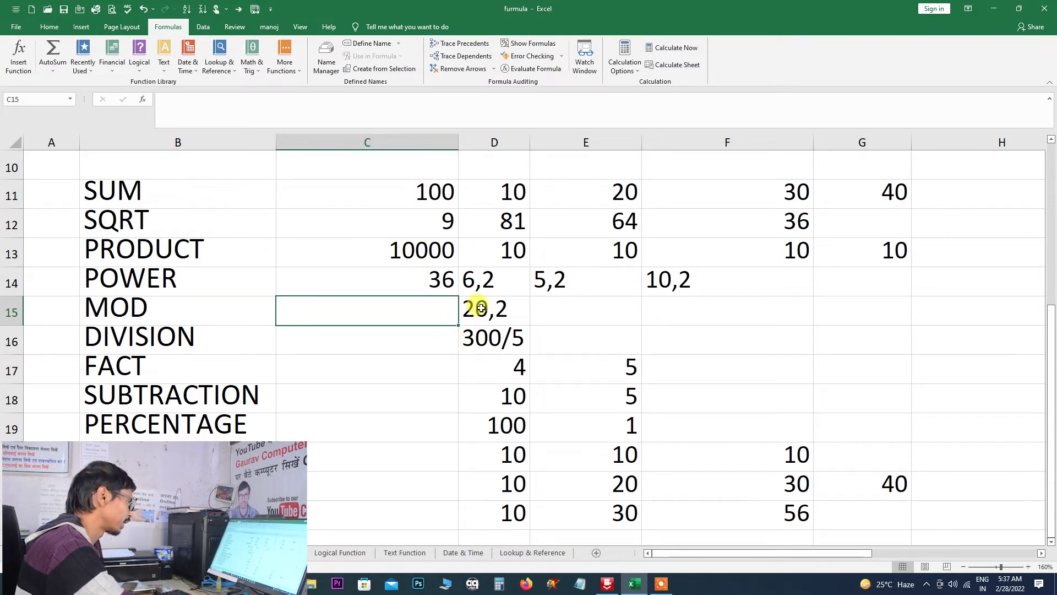
Insert =MOD(20,2) into C15 with Number 20 and Divisor 2, returning 0.
{"action": "left_click", "coordinate": [10, 53]}
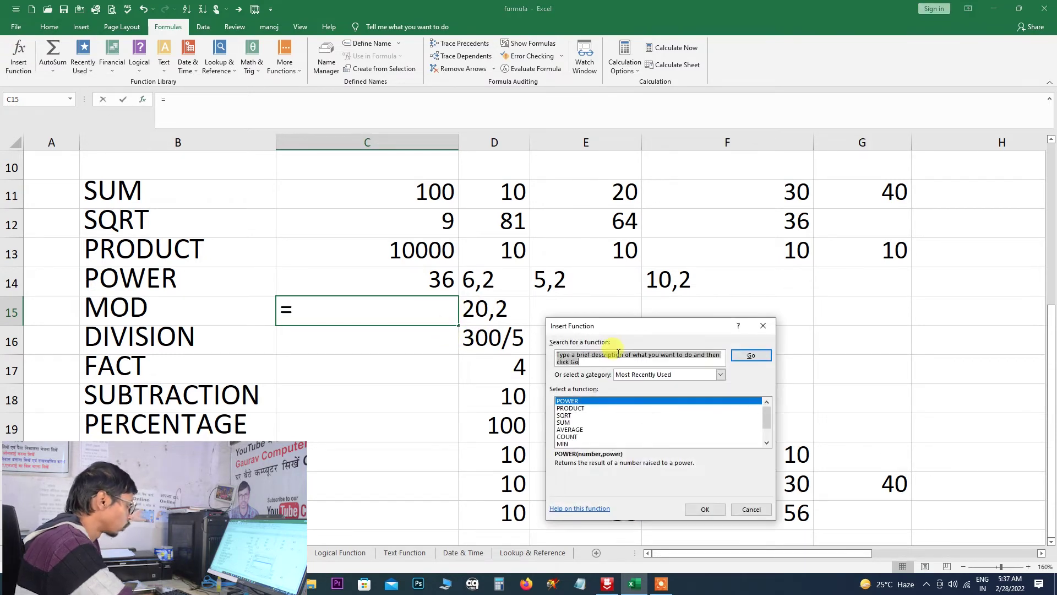
{"action": "type", "text": "mod"}
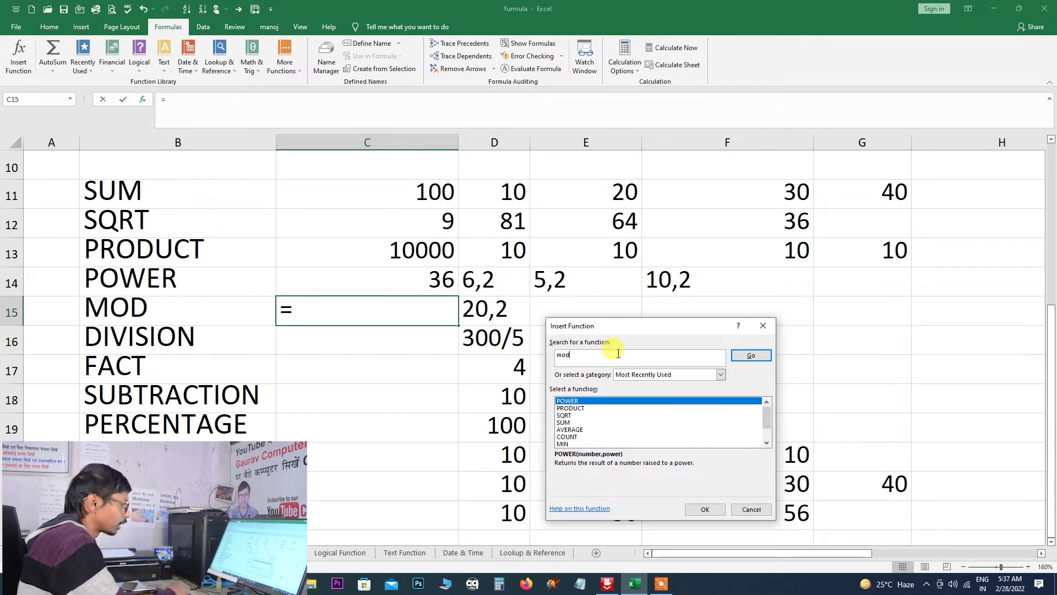
{"action": "left_click", "coordinate": [751, 356]}
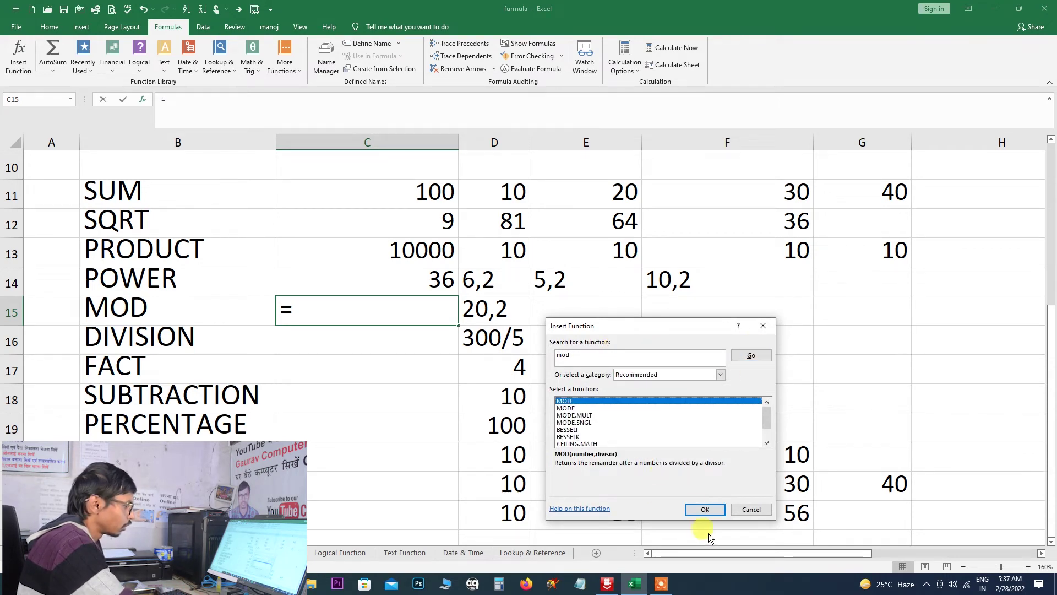
{"action": "left_click", "coordinate": [705, 509]}
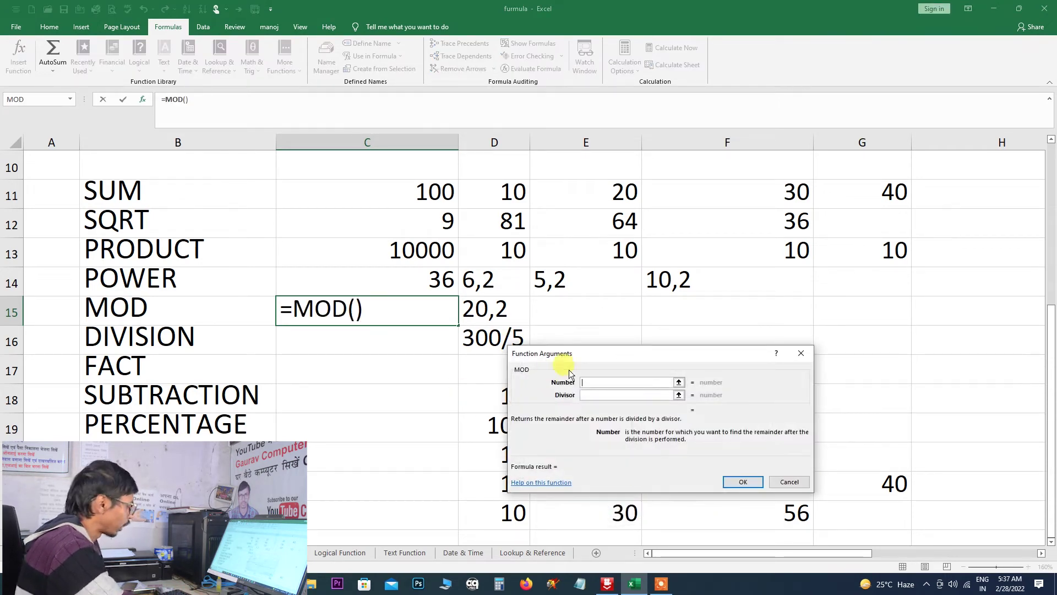
{"action": "type", "text": "20"}
{"action": "left_click", "coordinate": [586, 395]}
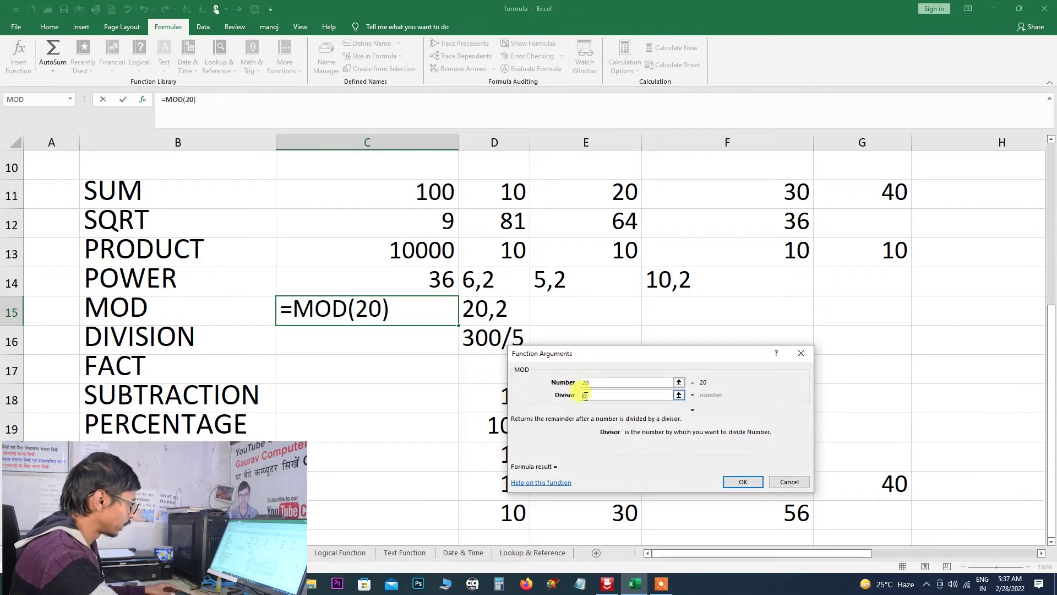
{"action": "type", "text": "2"}
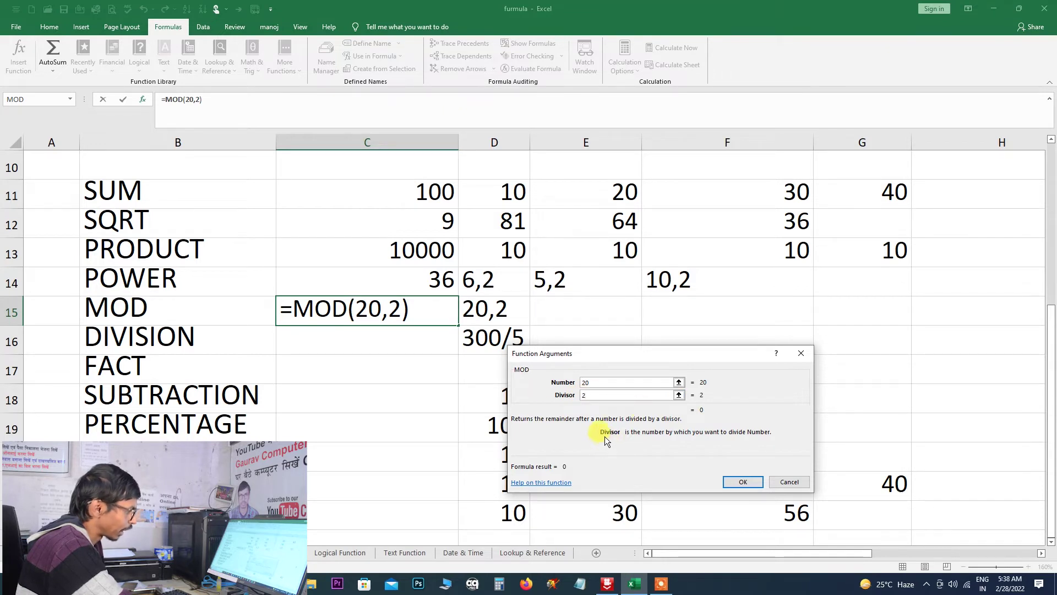
{"action": "left_click", "coordinate": [744, 482]}
{"action": "left_click", "coordinate": [392, 344]}
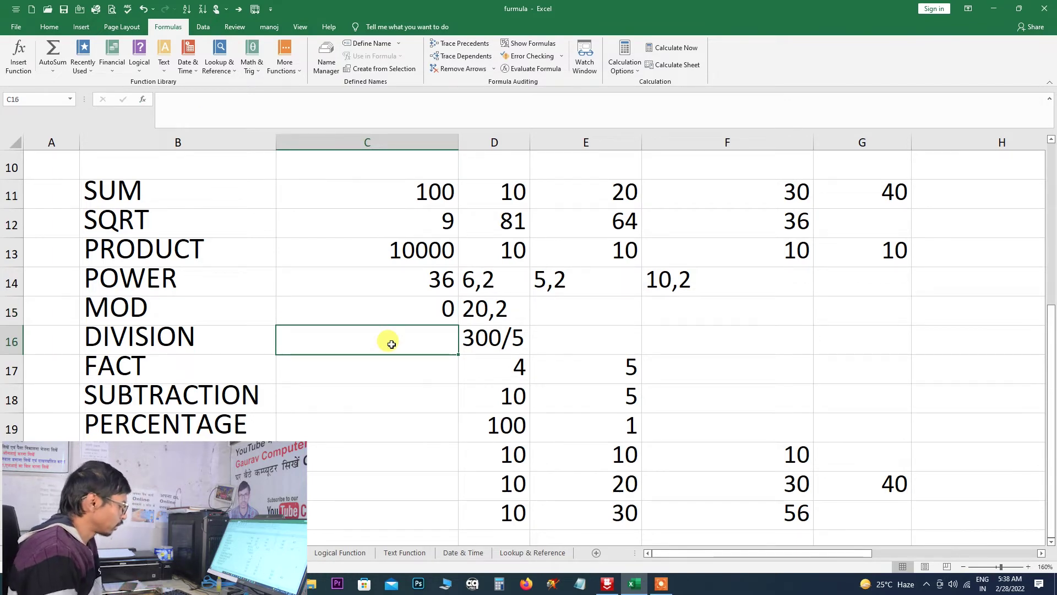
Enter =300/5 in C16 and check its formula, which returns 60.
{"action": "type", "text": "="}
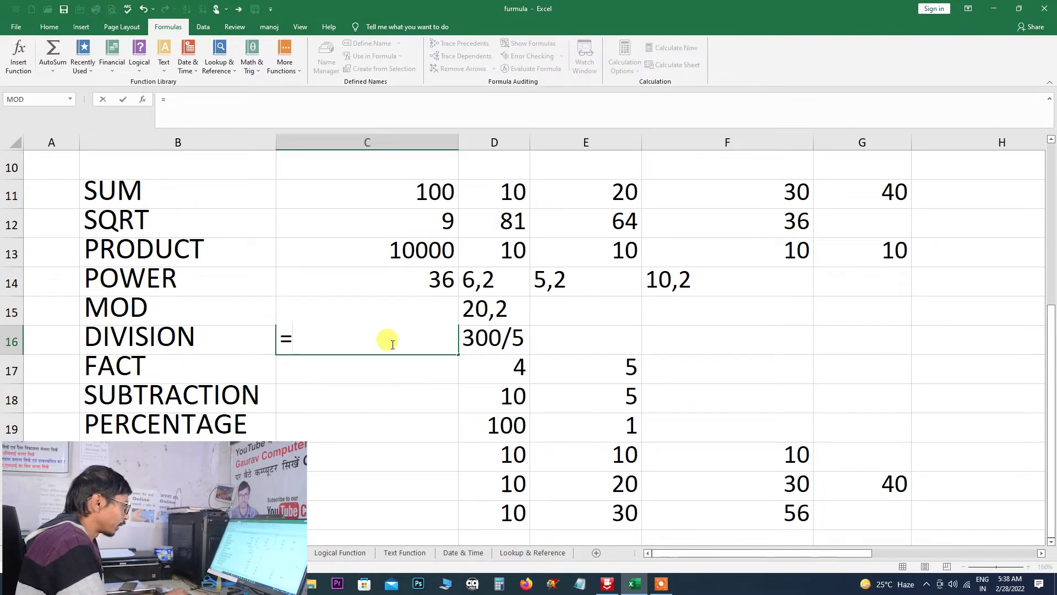
{"action": "type", "text": "300/5"}
{"action": "key", "text": "Return"}
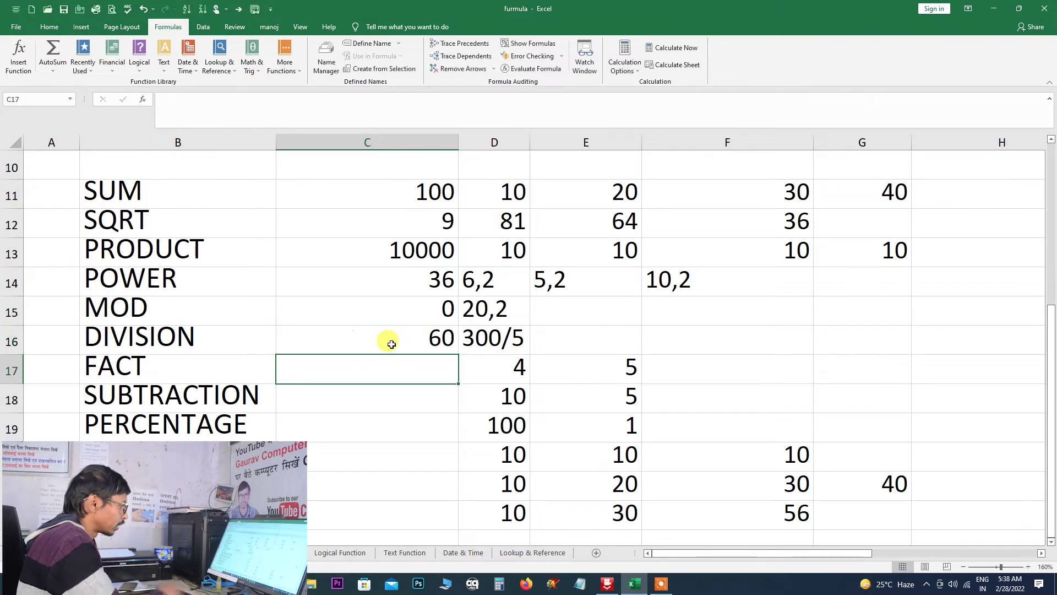
{"action": "left_click", "coordinate": [391, 343]}
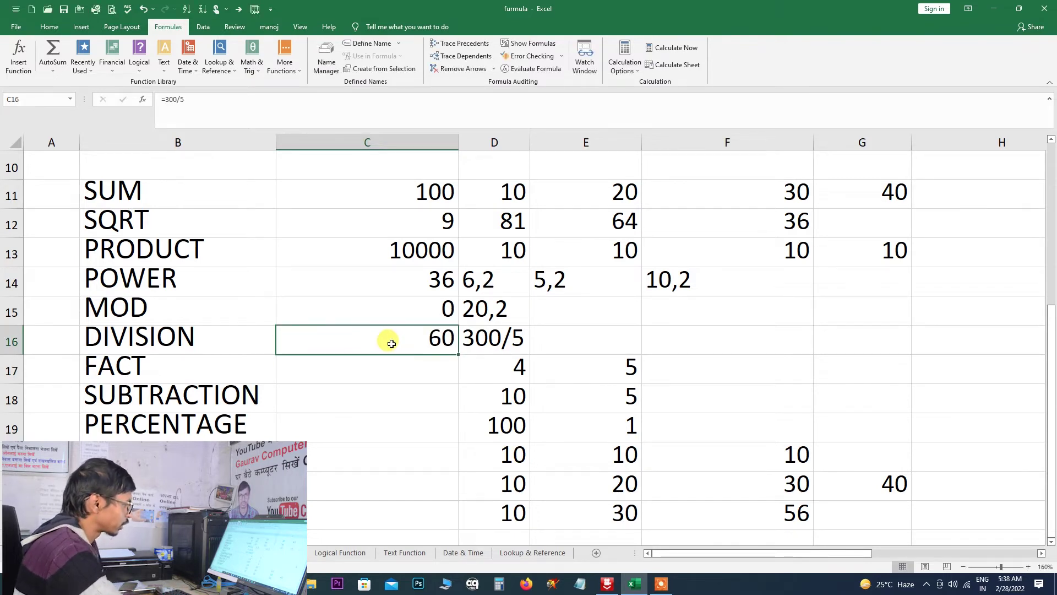
{"action": "left_click", "coordinate": [385, 367]}
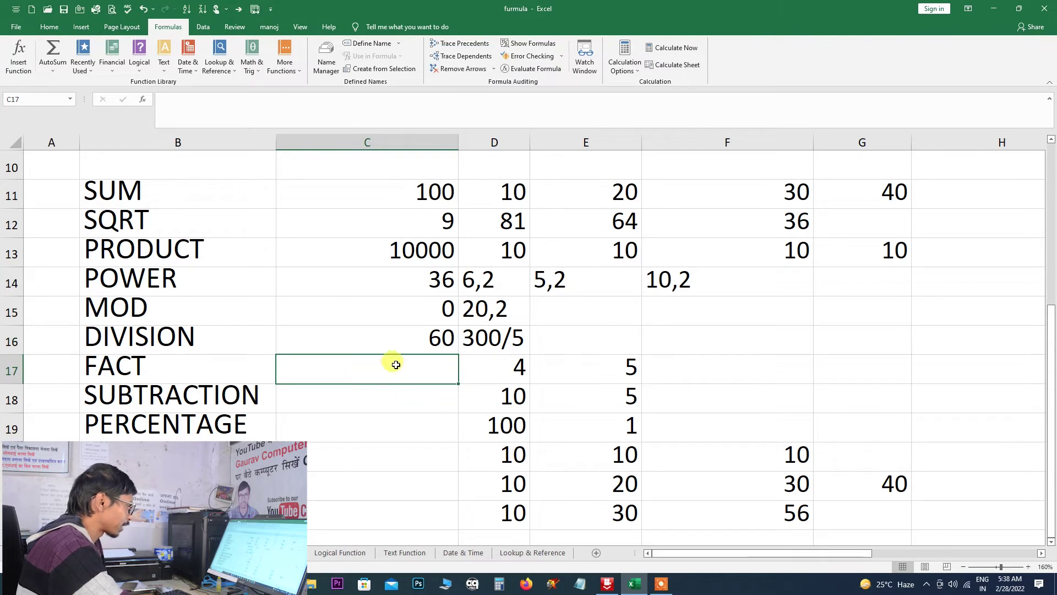
{"action": "left_click", "coordinate": [403, 343]}
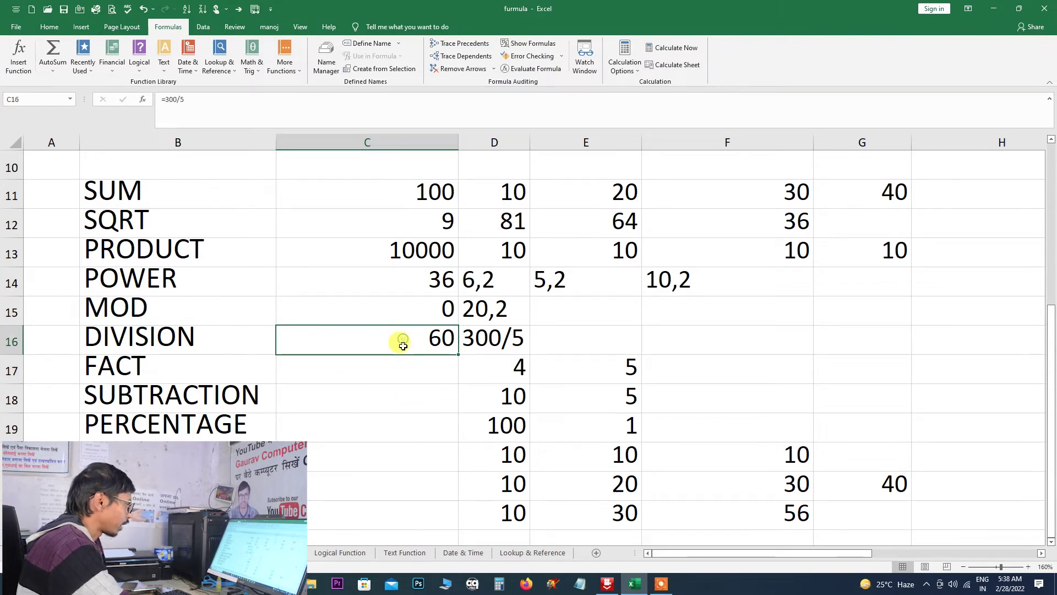
{"action": "left_click", "coordinate": [401, 364]}
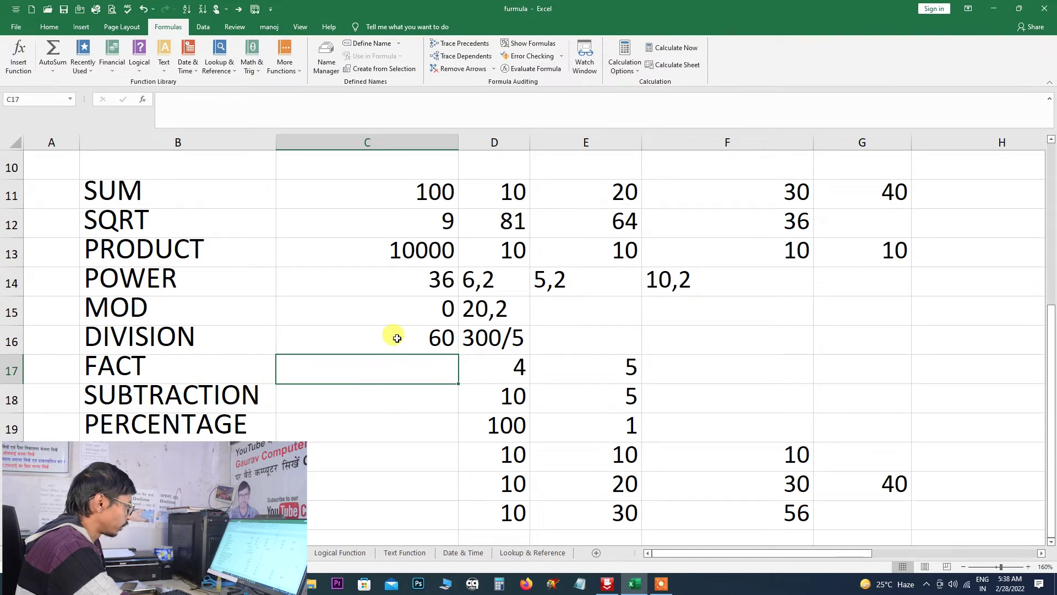
{"action": "left_click", "coordinate": [394, 341]}
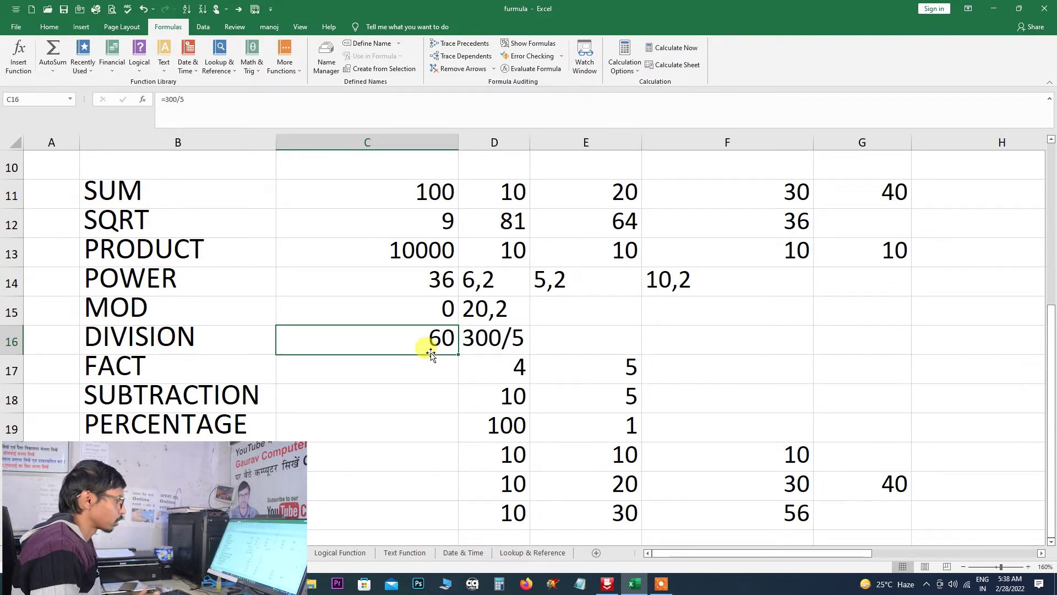
{"action": "left_click", "coordinate": [375, 372]}
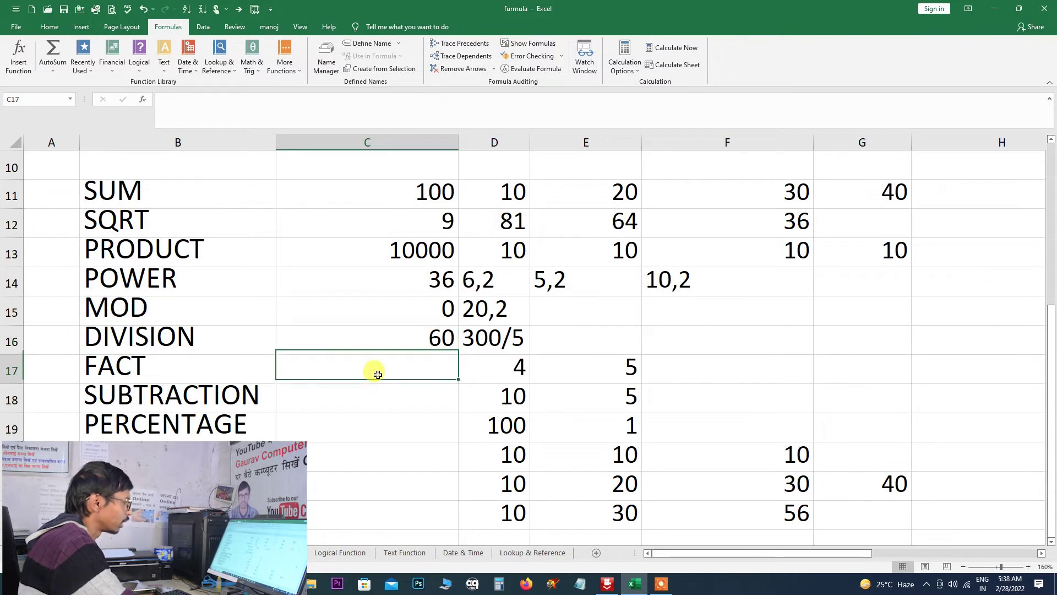
{"action": "left_click", "coordinate": [677, 368]}
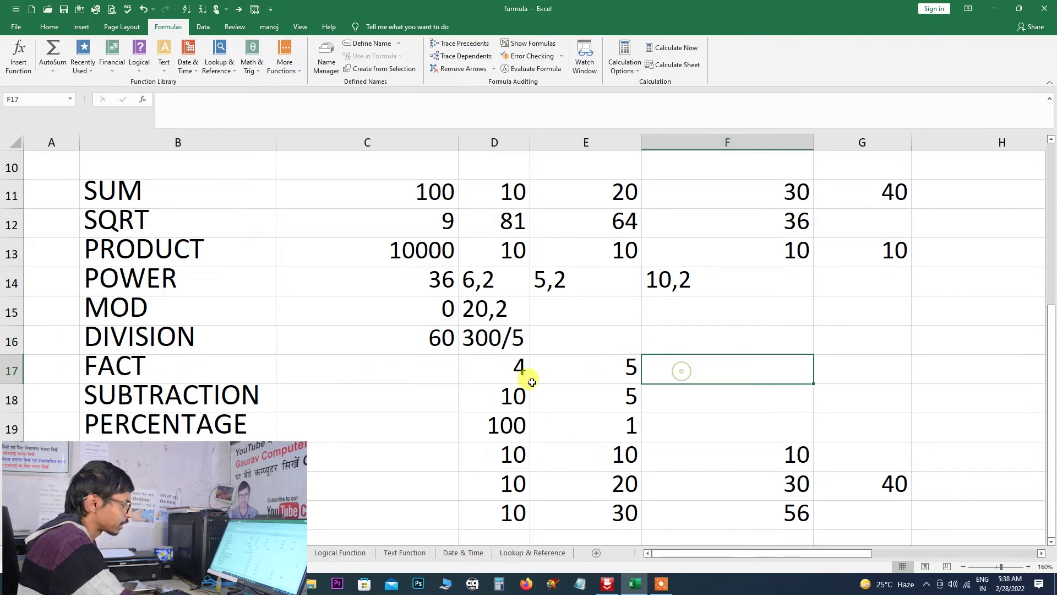
Type the factorial expansion 1*2*3*4 into F17 and review its contents.
{"action": "type", "text": "1"}
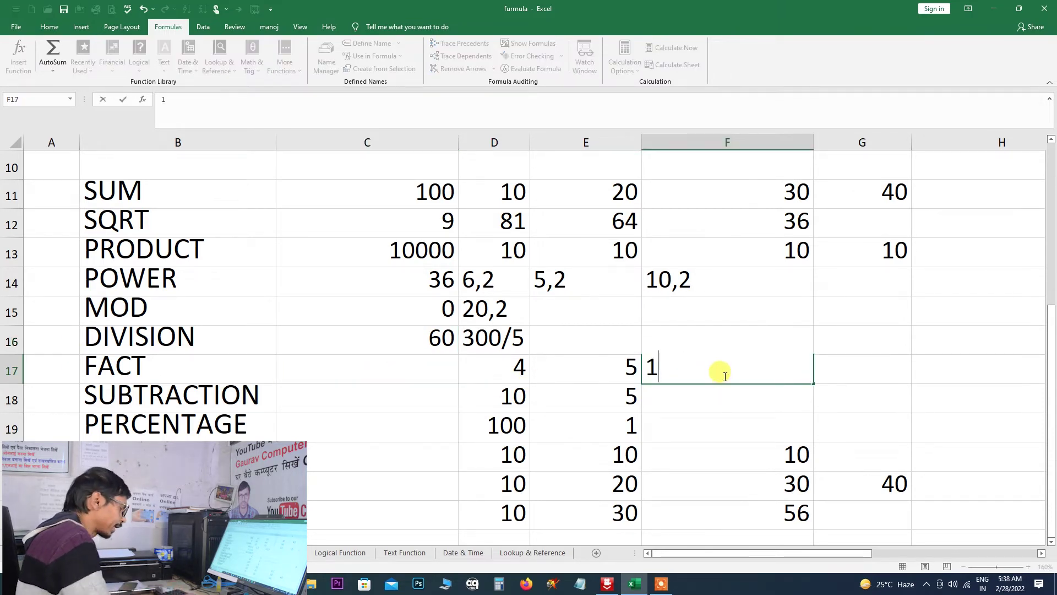
{"action": "type", "text": "*"}
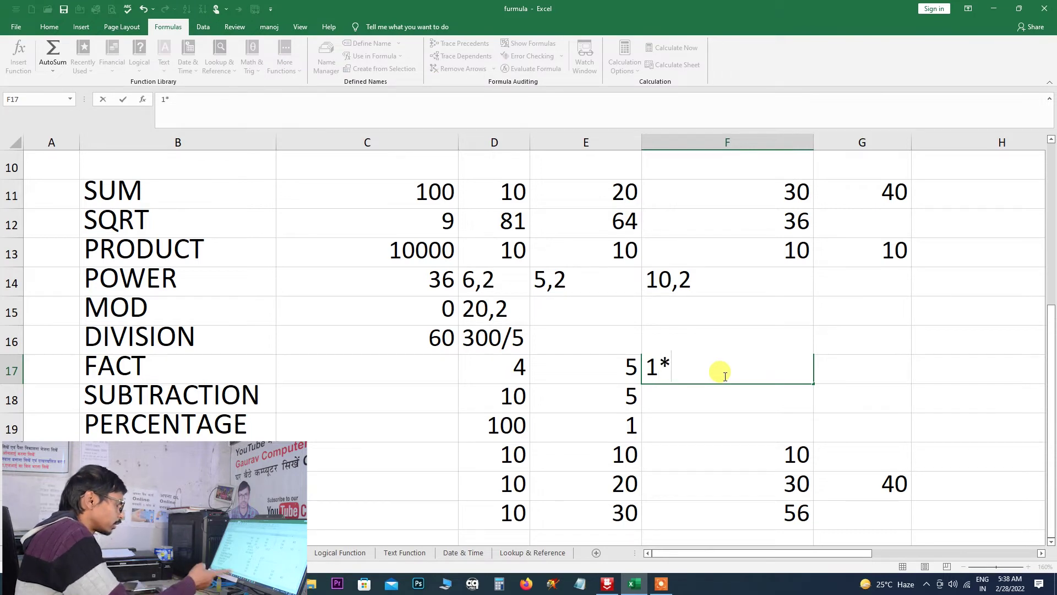
{"action": "type", "text": "2"}
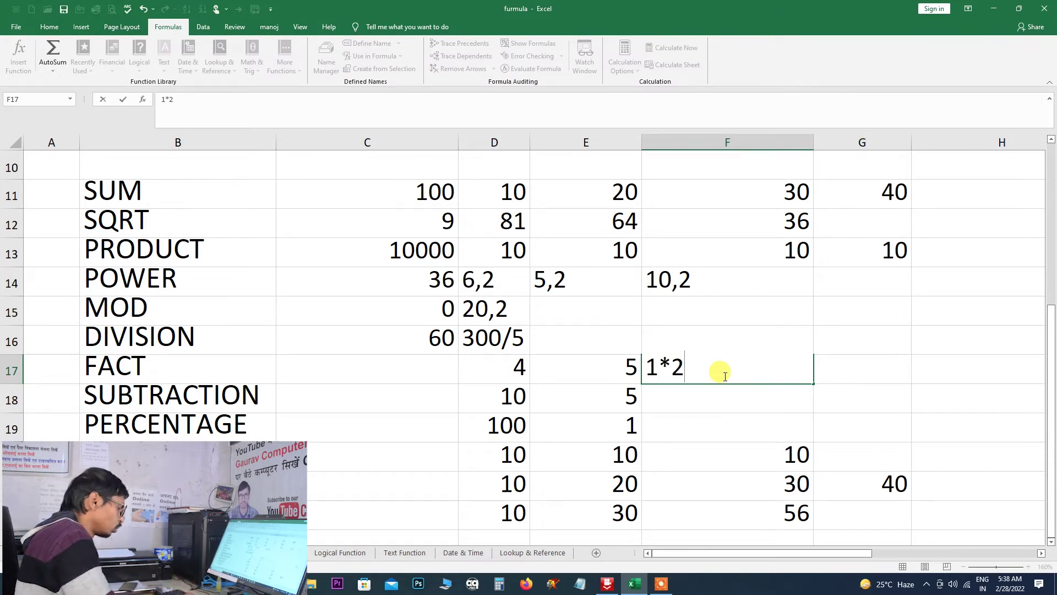
{"action": "type", "text": "*3"}
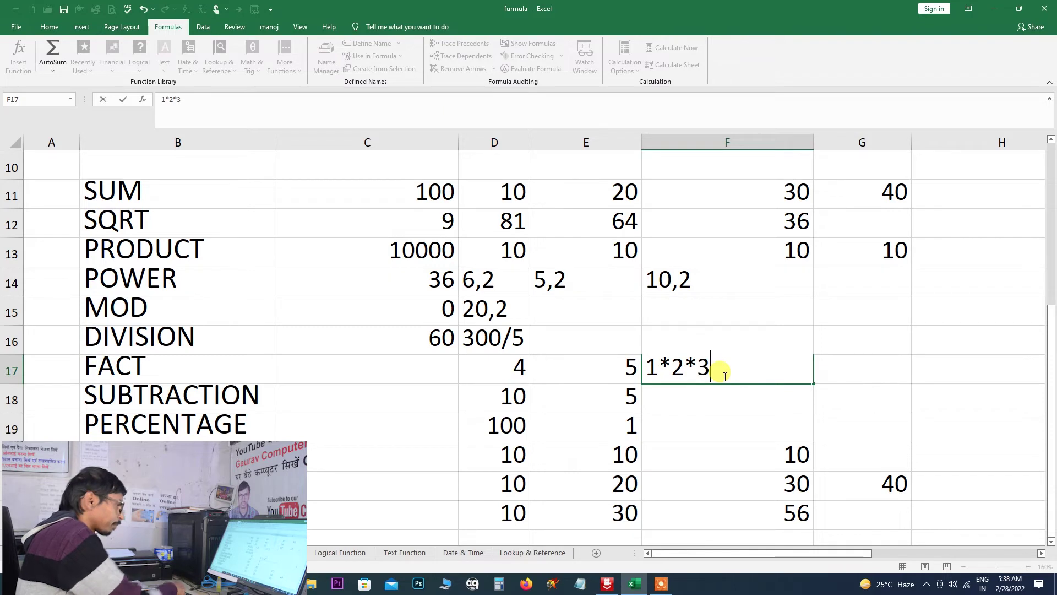
{"action": "type", "text": "*"}
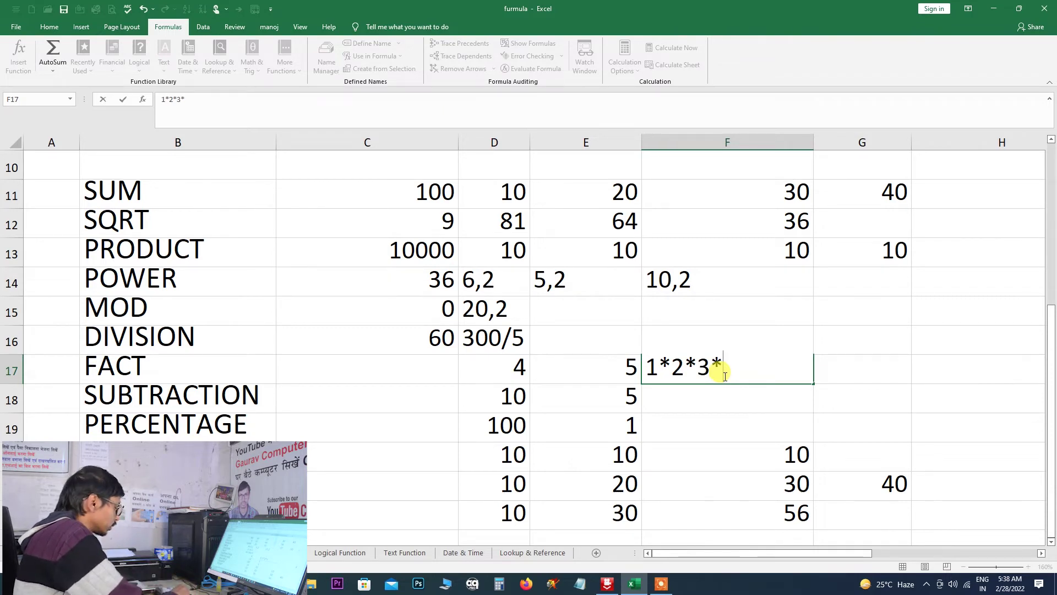
{"action": "type", "text": "4"}
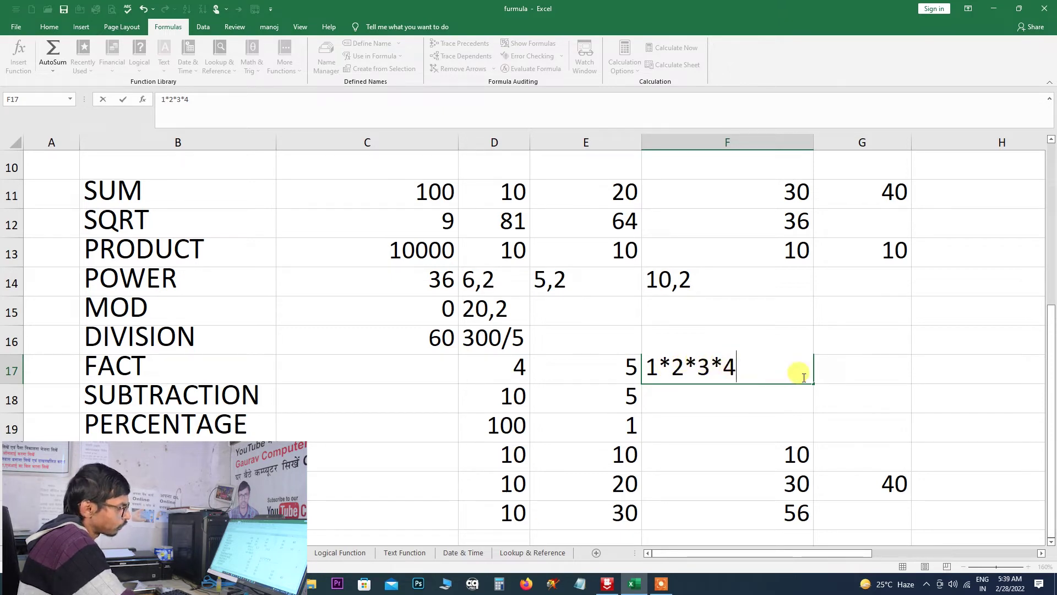
{"action": "left_click", "coordinate": [703, 400]}
{"action": "left_click", "coordinate": [694, 367]}
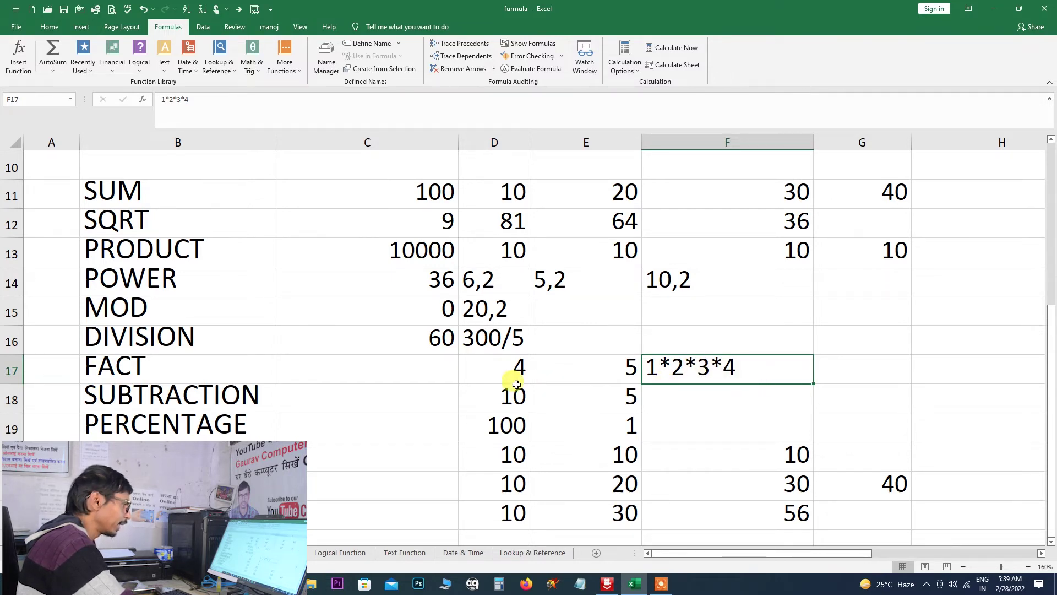
{"action": "left_click", "coordinate": [402, 368]}
{"action": "left_click", "coordinate": [724, 366]}
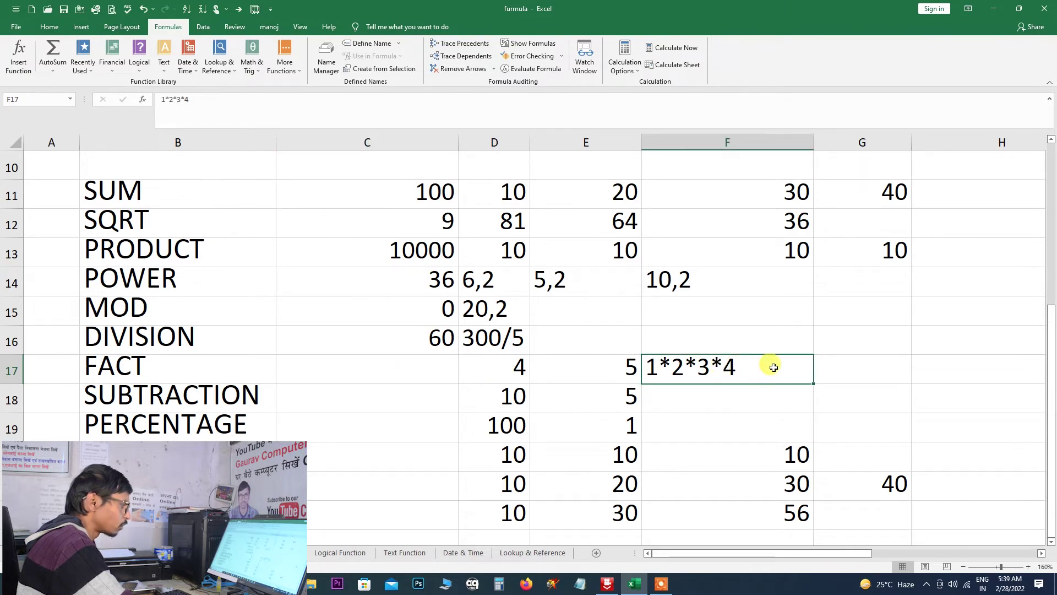
{"action": "left_click", "coordinate": [392, 368]}
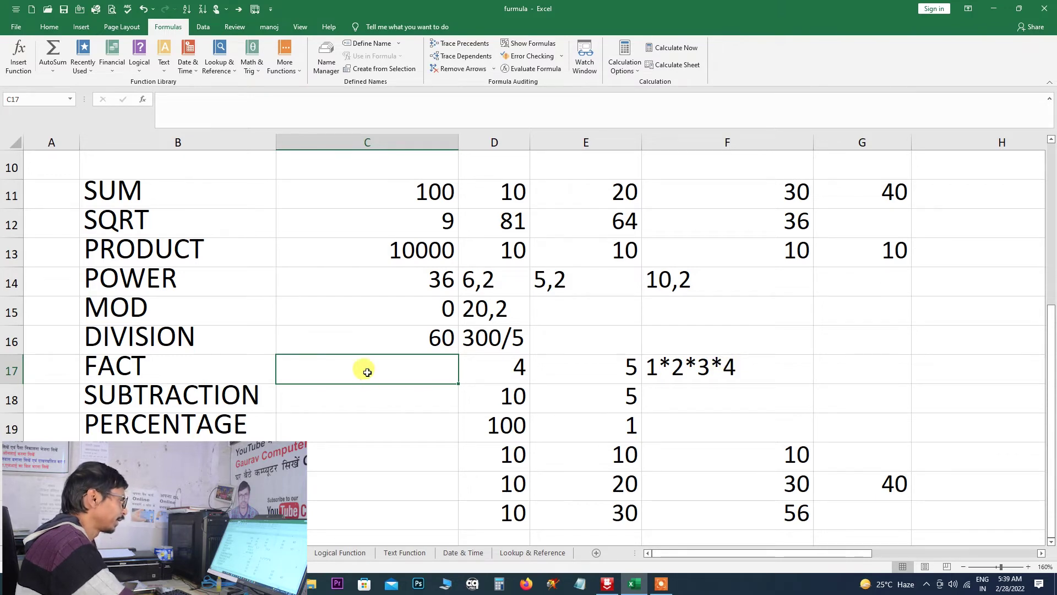
Insert =FACT(4) into C17, replacing a D17 reference with 4, returning 24.
{"action": "left_click", "coordinate": [19, 55]}
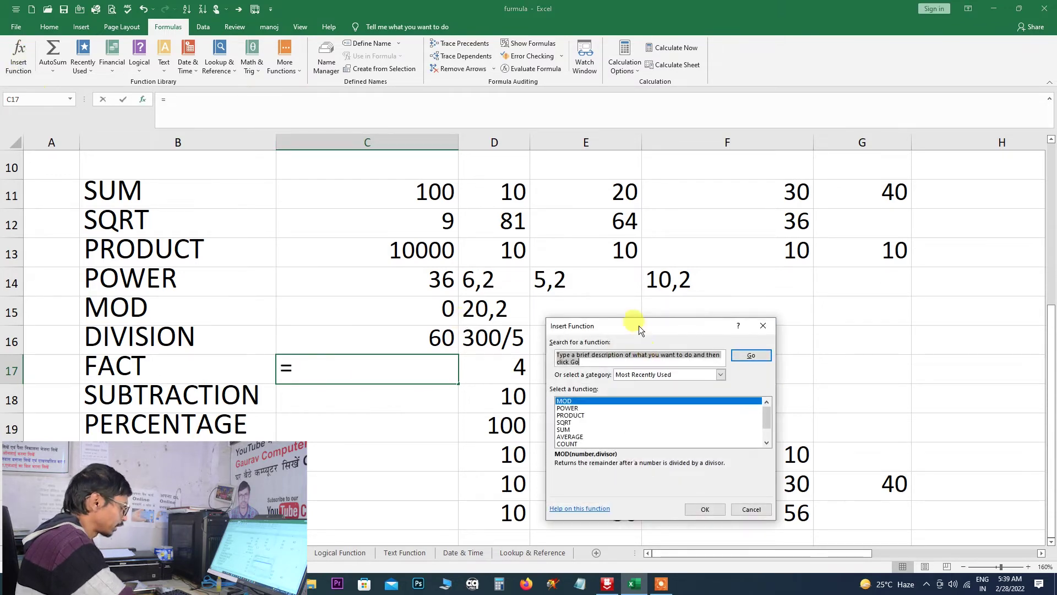
{"action": "type", "text": "f"}
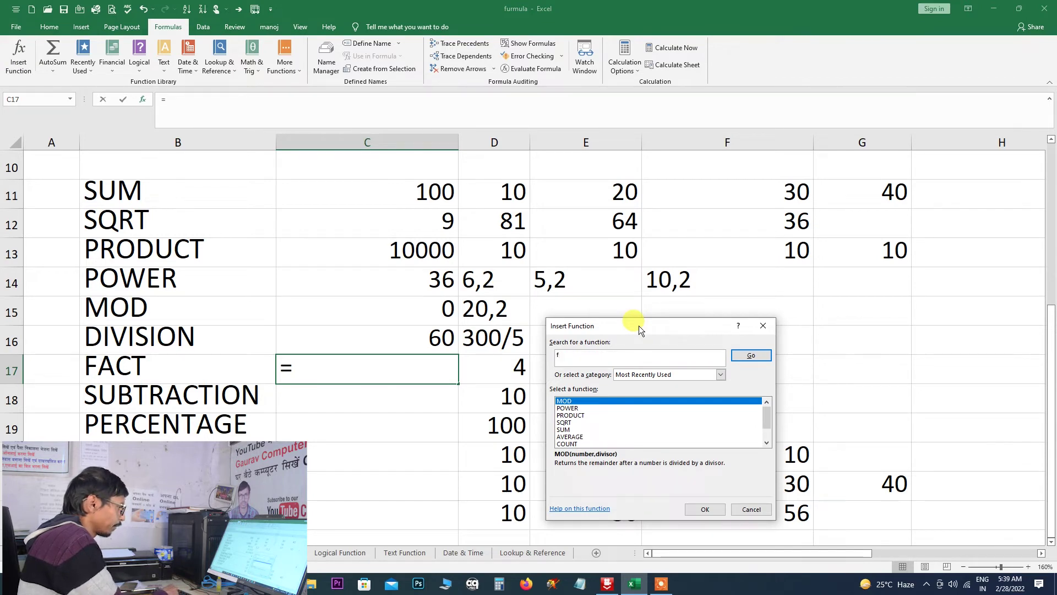
{"action": "type", "text": "act"}
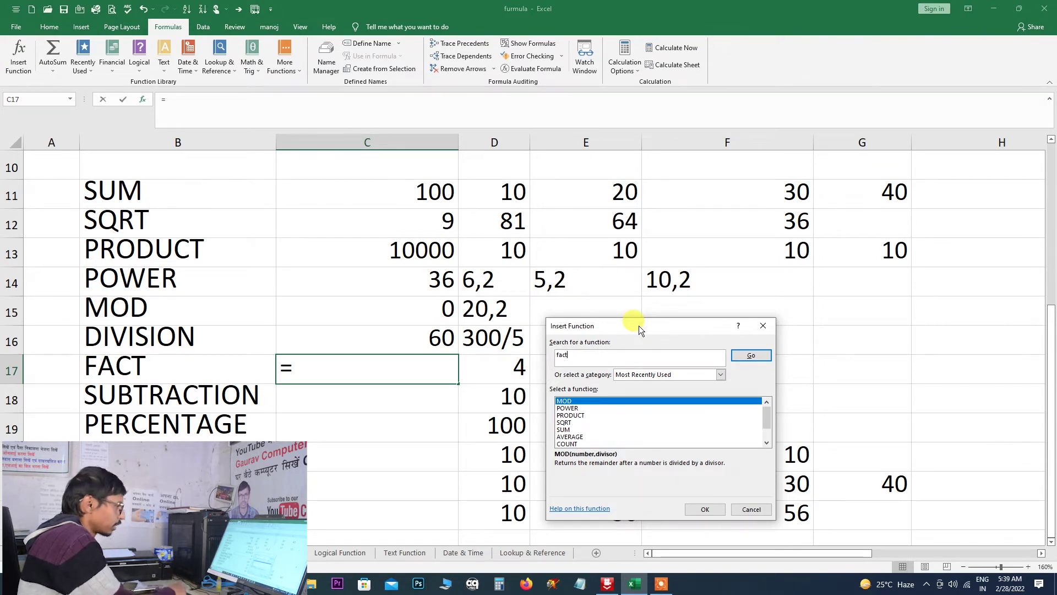
{"action": "left_click", "coordinate": [755, 355]}
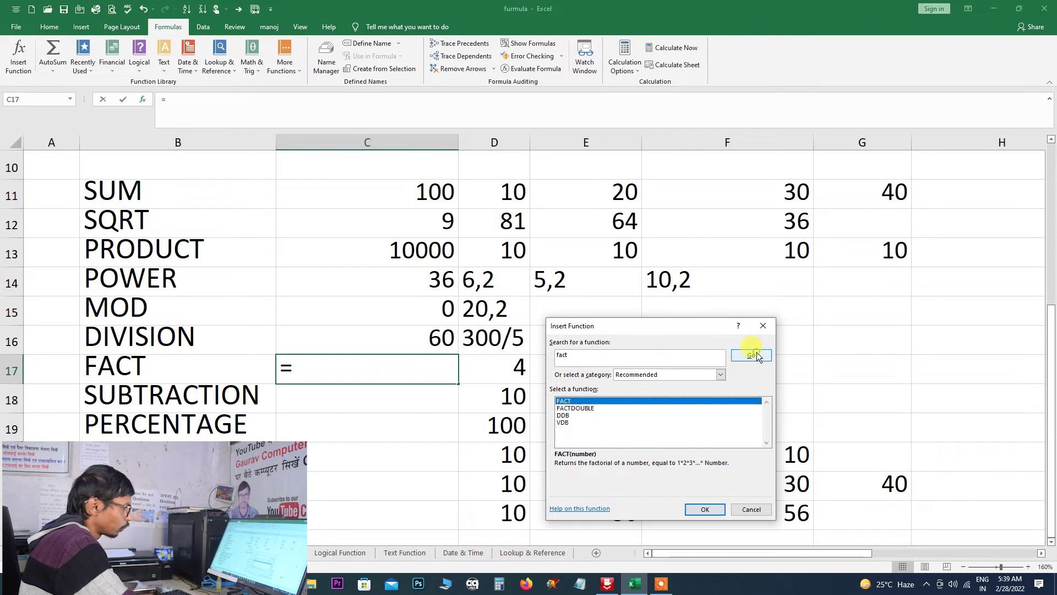
{"action": "left_click", "coordinate": [705, 508]}
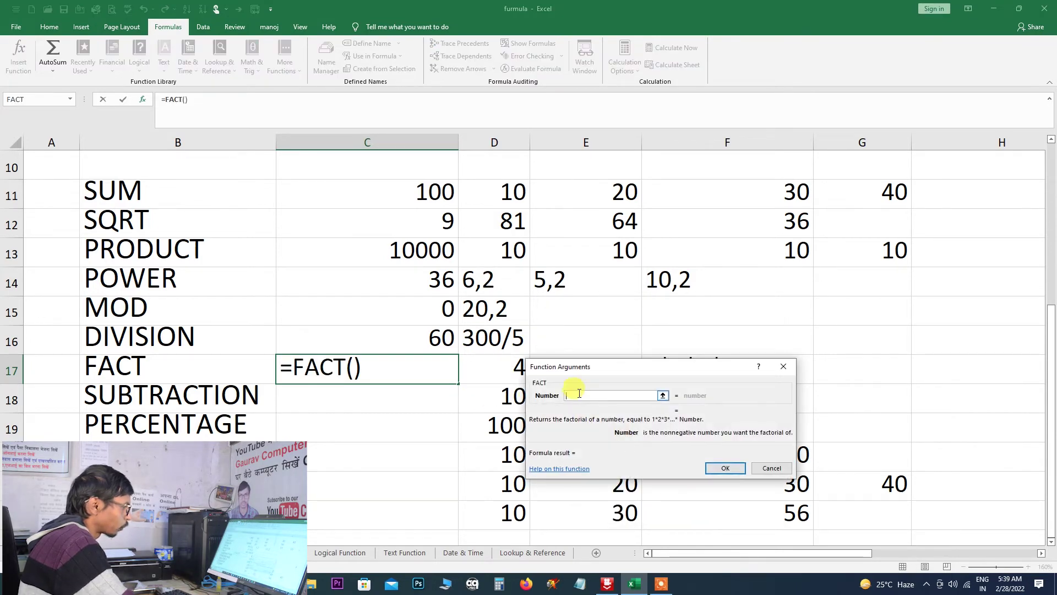
{"action": "left_click_drag", "start_coordinate": [603, 367], "coordinate": [601, 415]}
{"action": "left_click", "coordinate": [508, 366]}
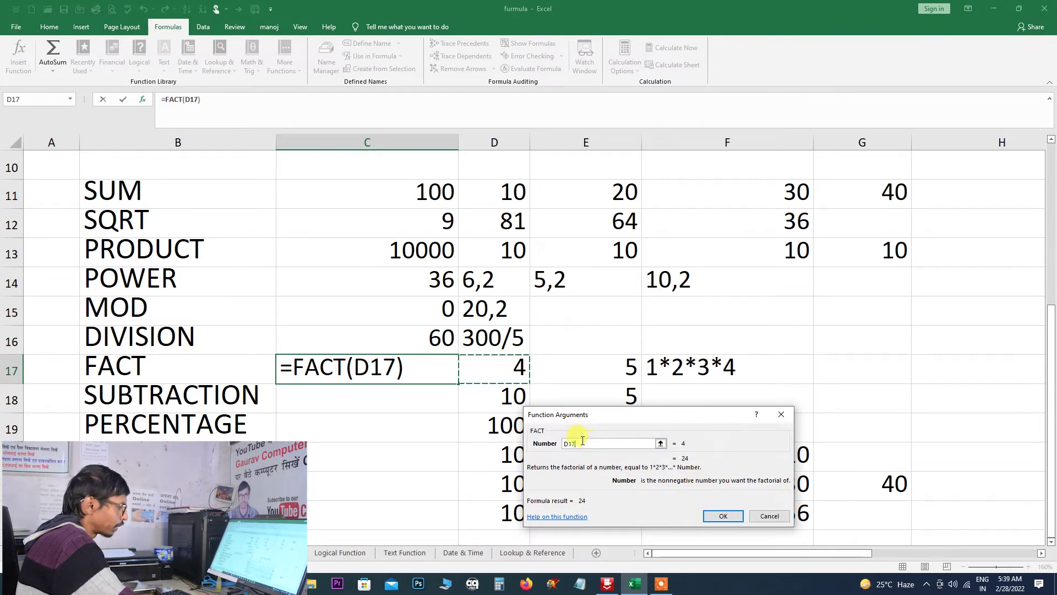
{"action": "key", "text": "BackSpace"}
{"action": "key", "text": "BackSpace"}
{"action": "key", "text": "BackSpace"}
{"action": "type", "text": "5"}
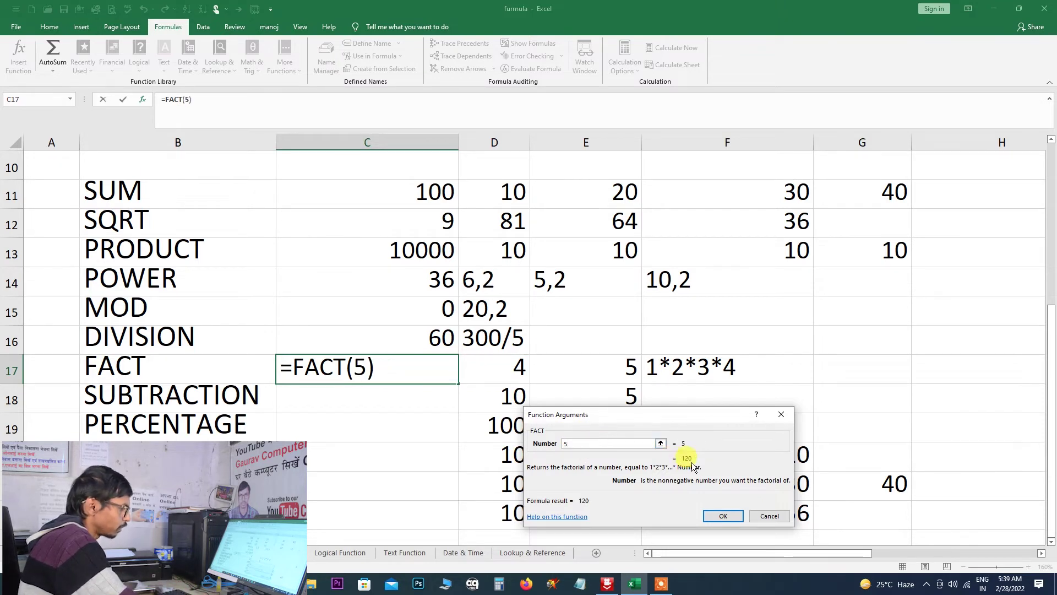
{"action": "key", "text": "BackSpace"}
{"action": "type", "text": "4"}
{"action": "left_click", "coordinate": [723, 515]}
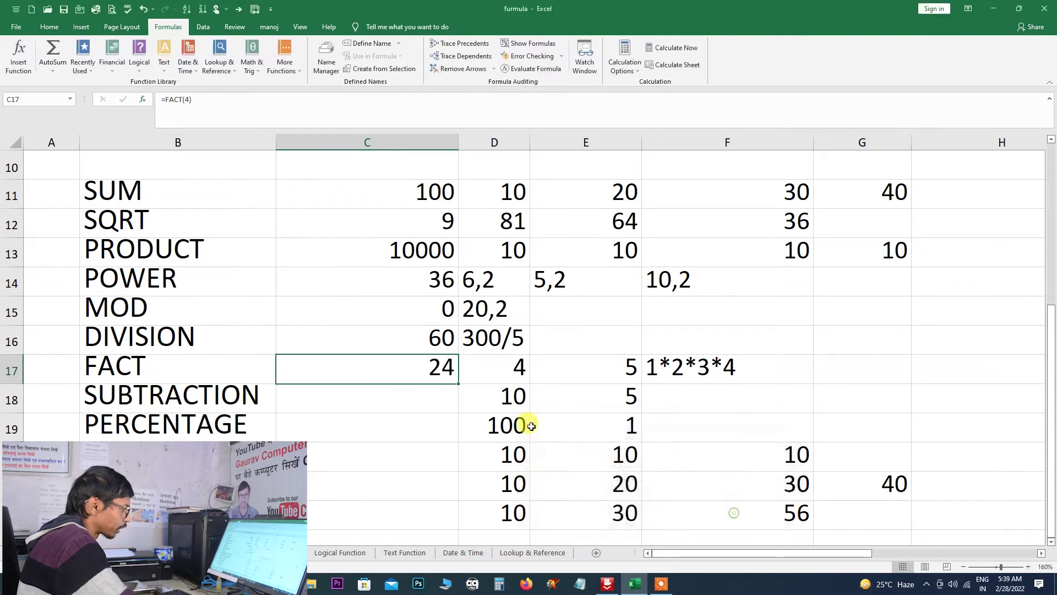
{"action": "left_click", "coordinate": [341, 407]}
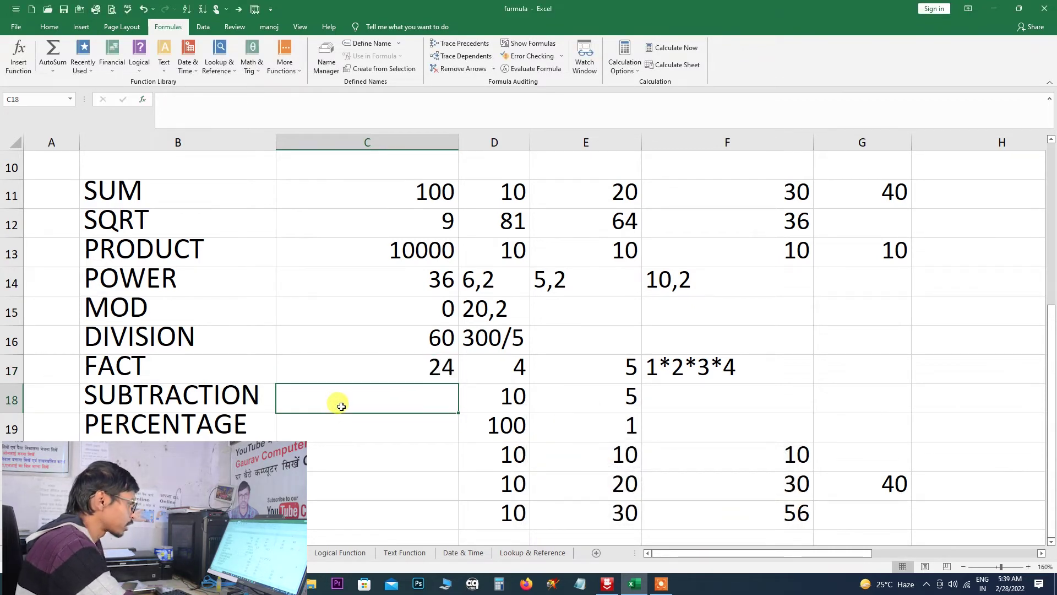
Enter =10-5 in C18, correcting a mistyped 2, so it returns 5.
{"action": "type", "text": "="}
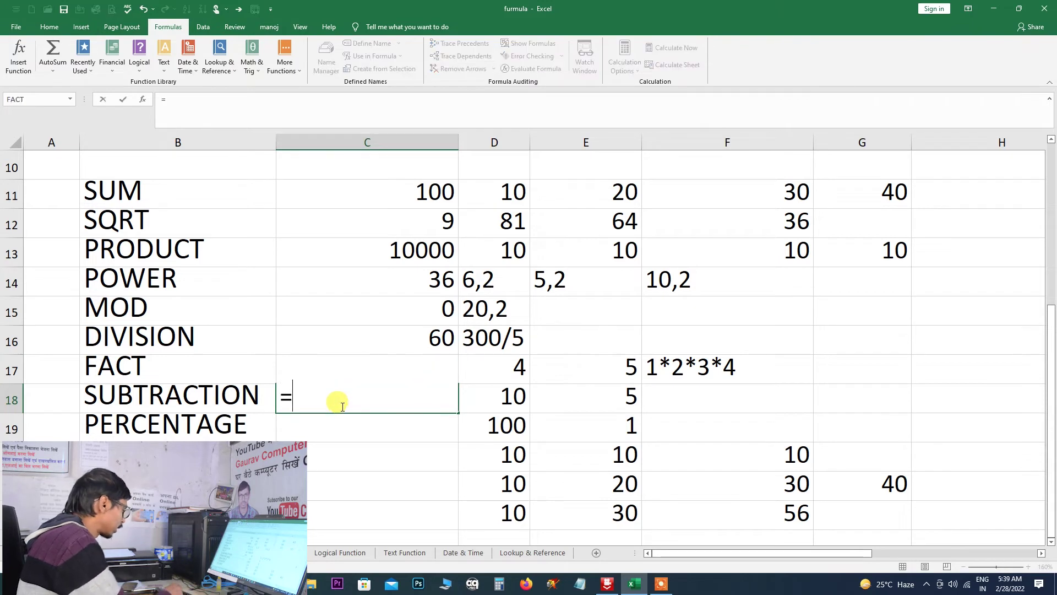
{"action": "type", "text": "10"}
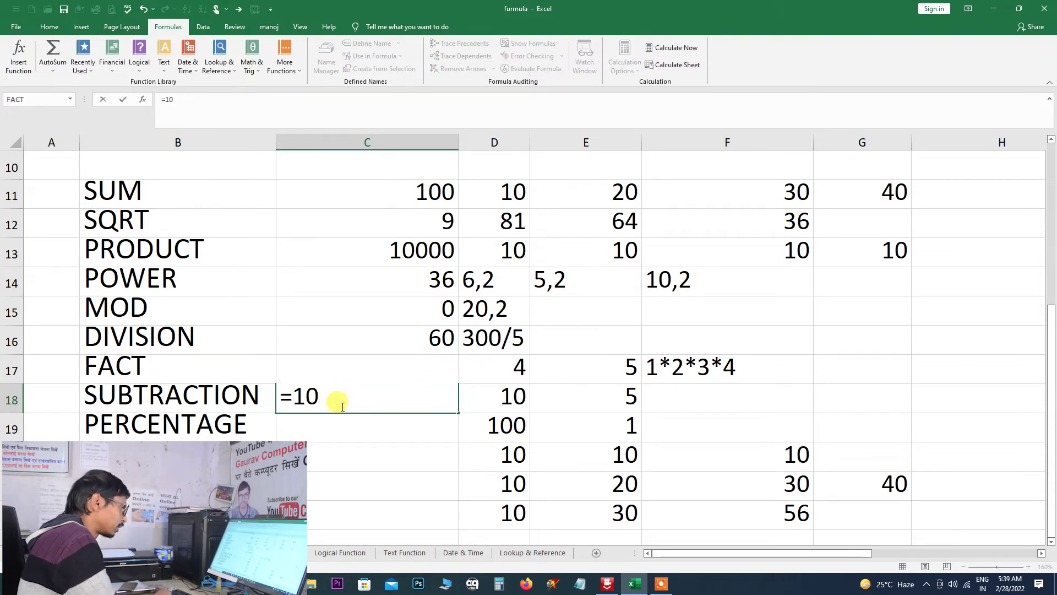
{"action": "type", "text": "-"}
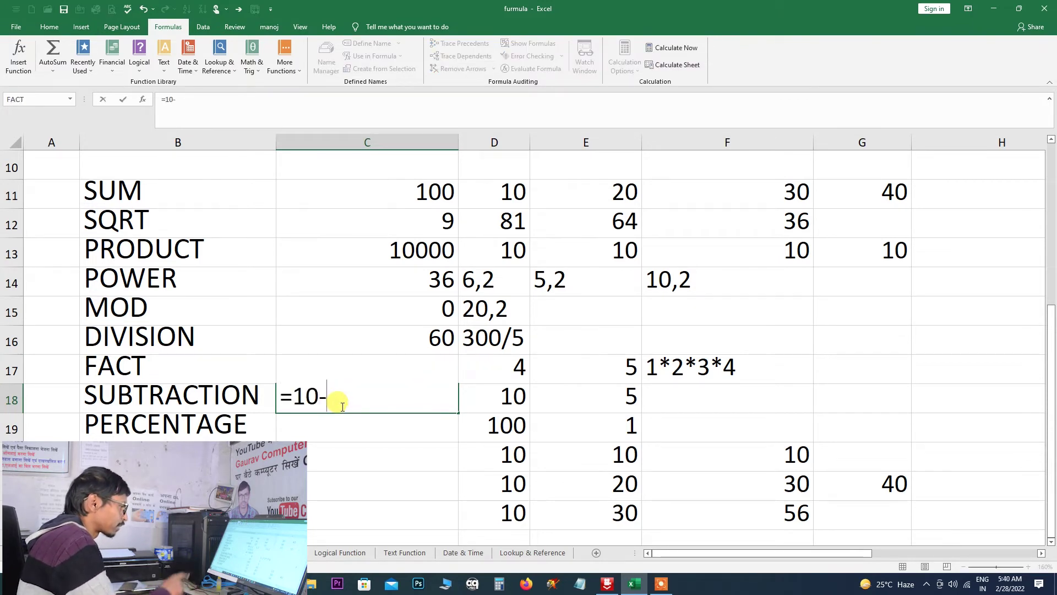
{"action": "type", "text": "2"}
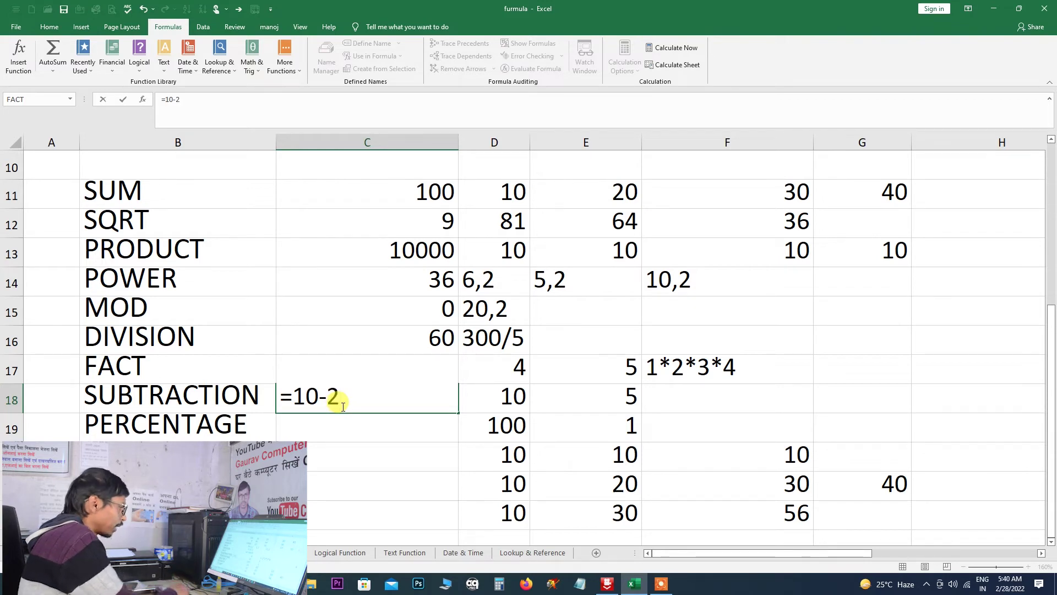
{"action": "key", "text": "BackSpace"}
{"action": "type", "text": "5"}
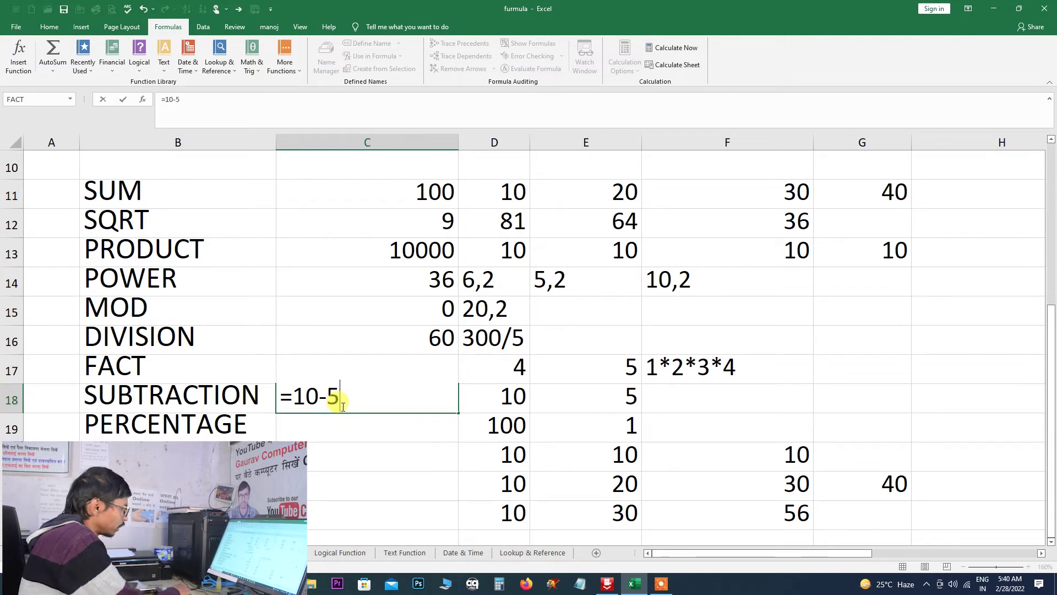
{"action": "key", "text": "Return"}
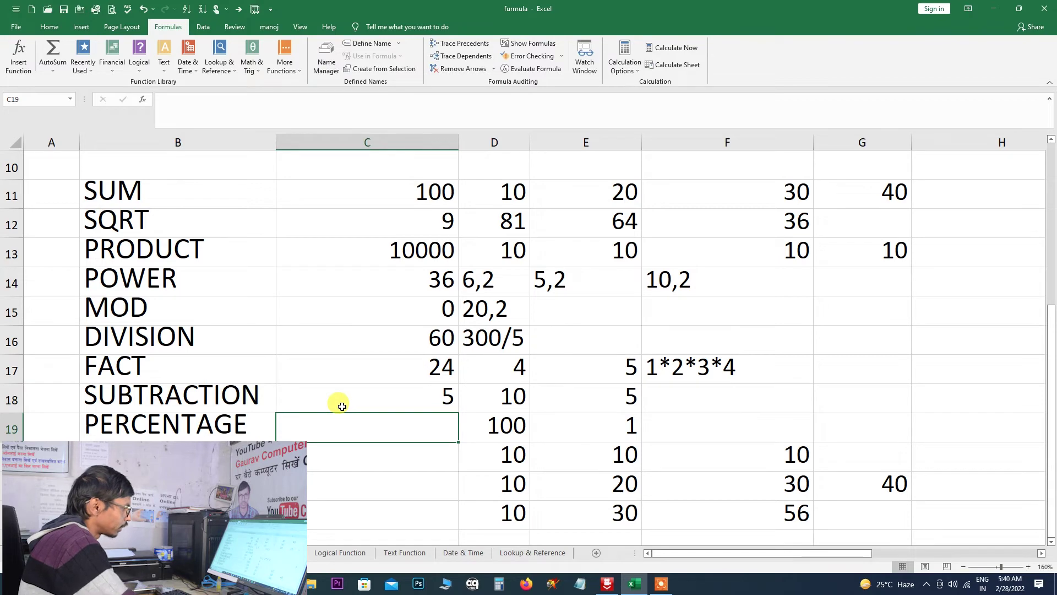
Scroll down and enter =100*1/100 in C19, returning 1.
{"action": "scroll", "coordinate": [348, 426], "scroll_direction": "down", "scroll_amount": 1}
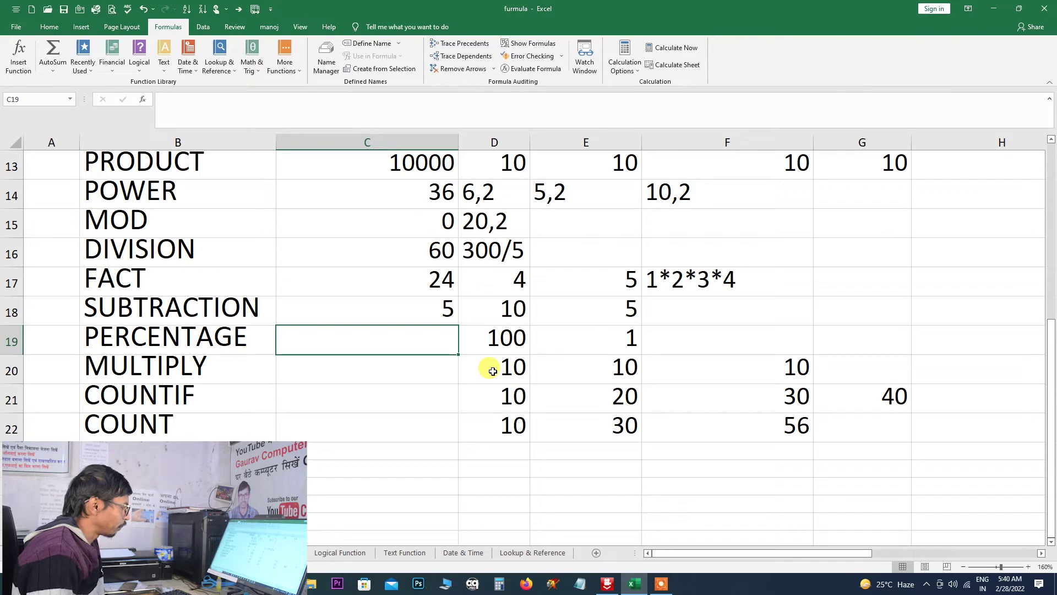
{"action": "type", "text": "=100"}
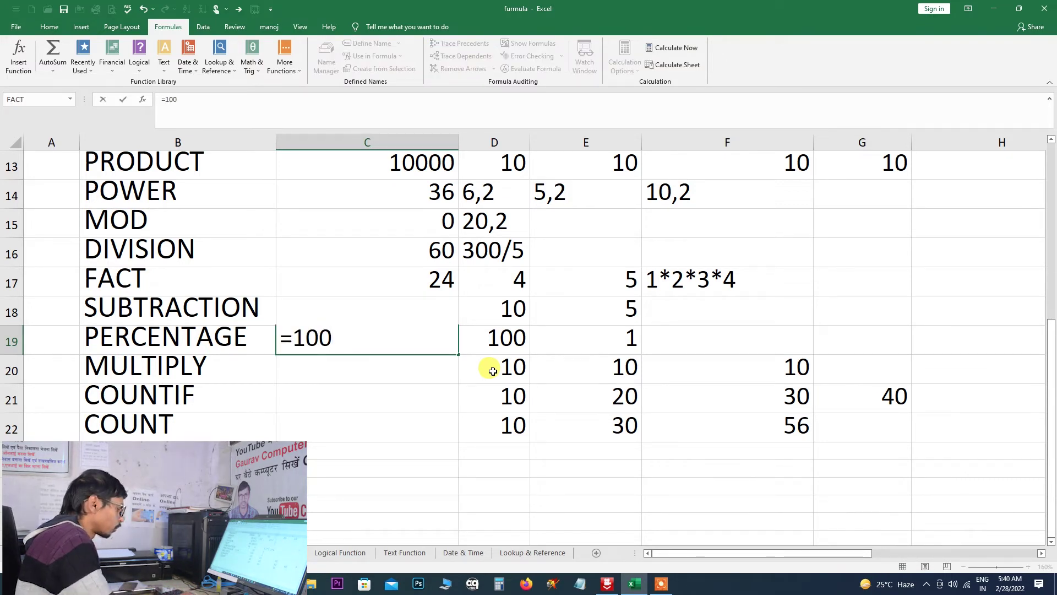
{"action": "type", "text": "*1"}
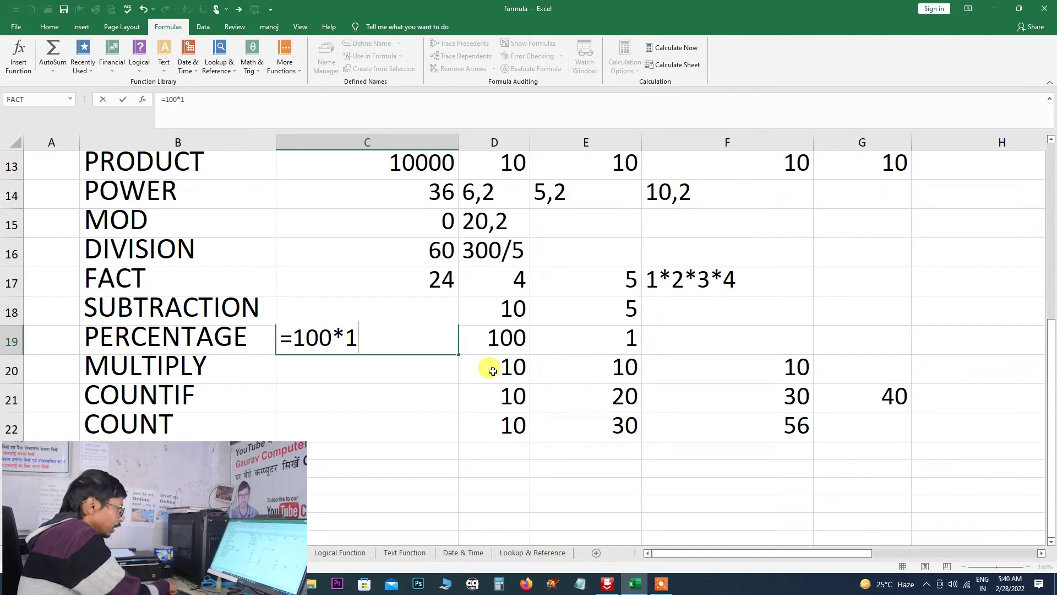
{"action": "type", "text": "/100"}
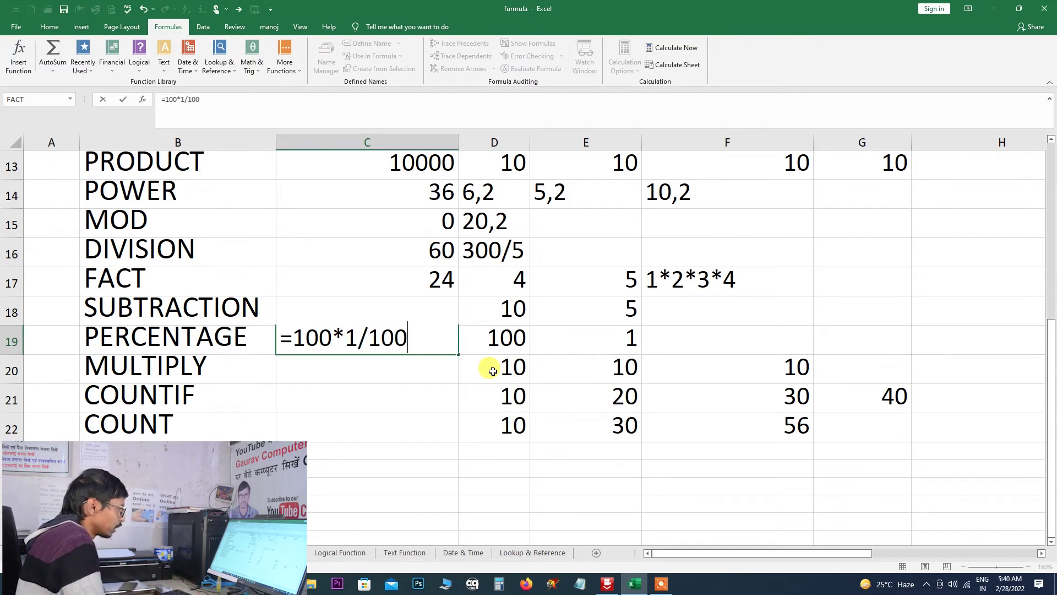
{"action": "key", "text": "Return"}
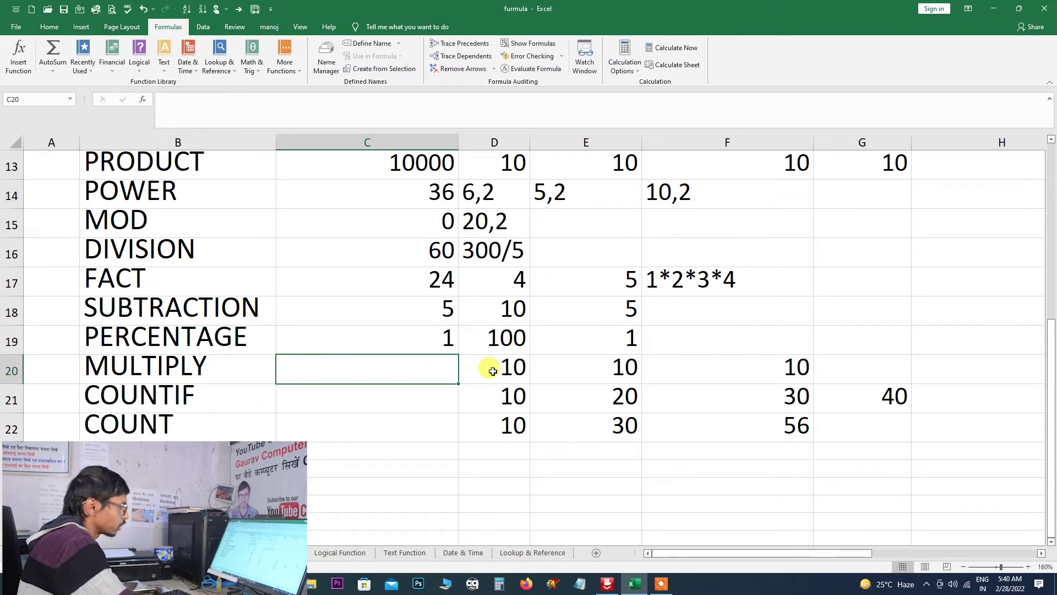
{"action": "left_click", "coordinate": [429, 339]}
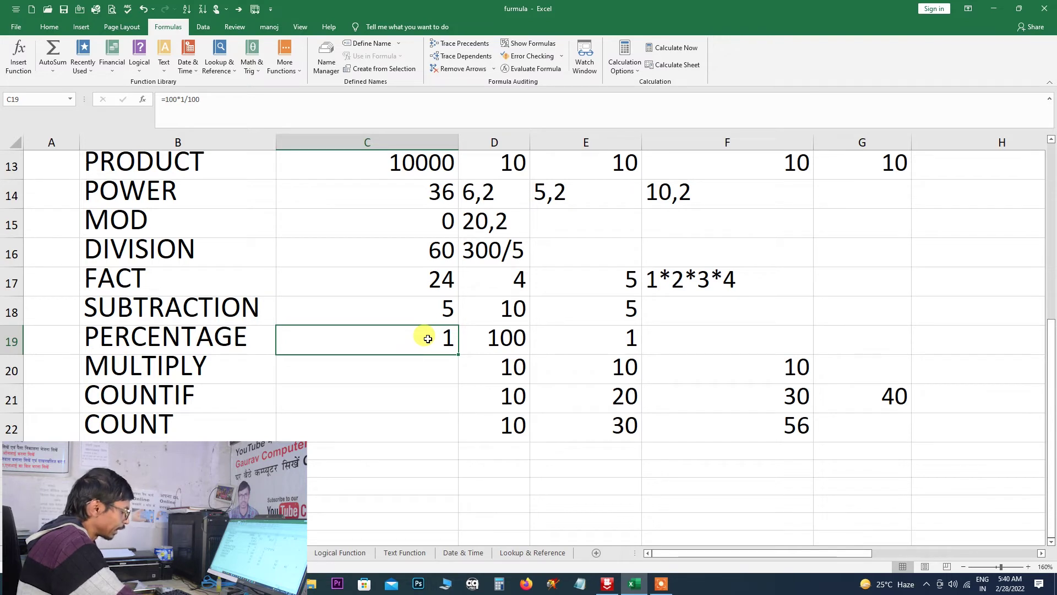
Replace C19's formula with =100*4*1/100 so it returns 4.
{"action": "key", "text": "BackSpace"}
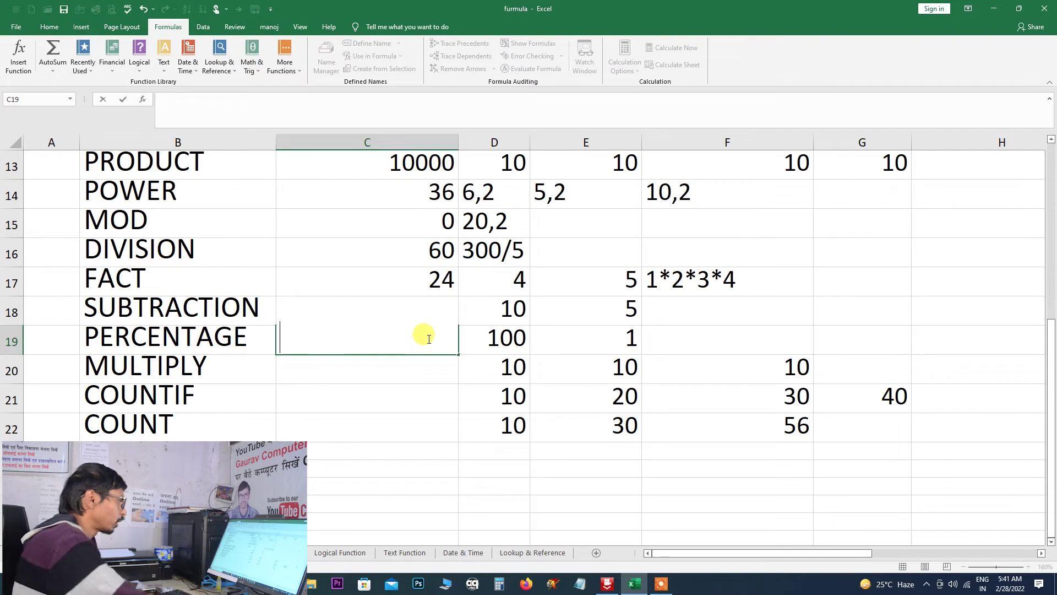
{"action": "left_click", "coordinate": [420, 394]}
{"action": "left_click", "coordinate": [382, 346]}
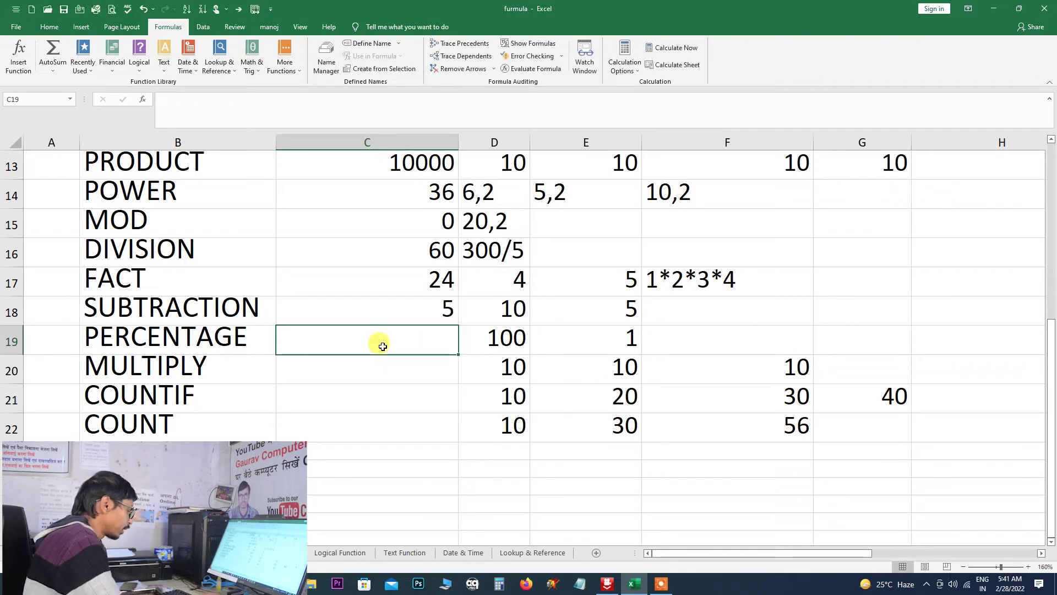
{"action": "type", "text": "=100"}
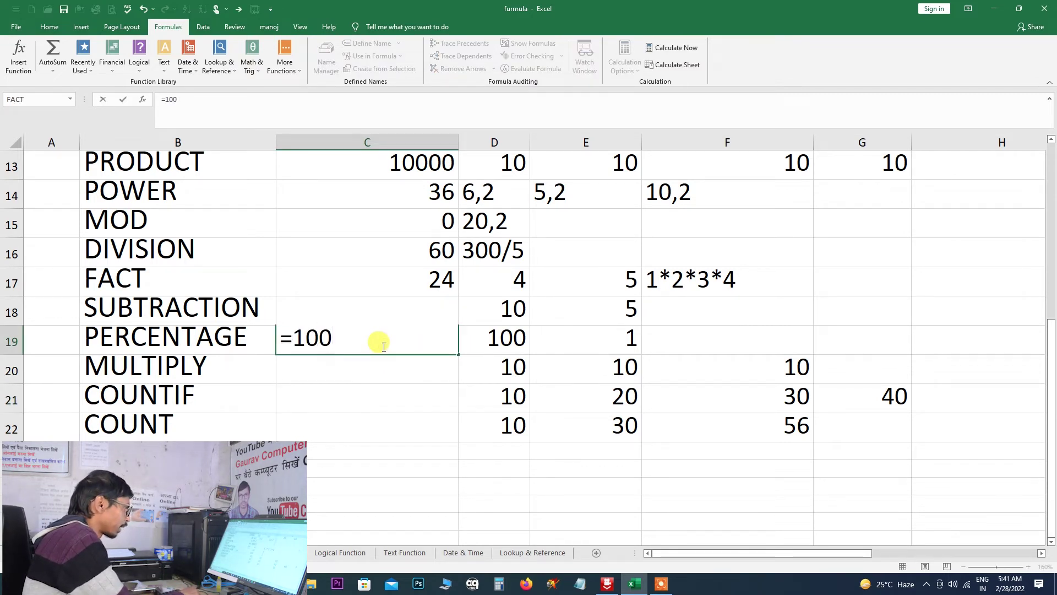
{"action": "type", "text": "0"}
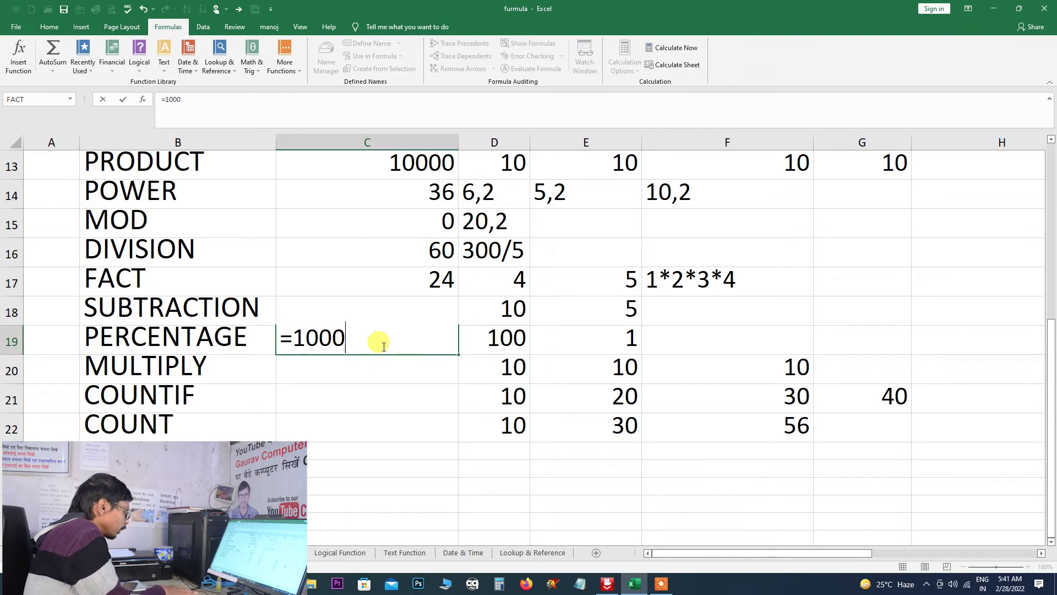
{"action": "type", "text": "*"}
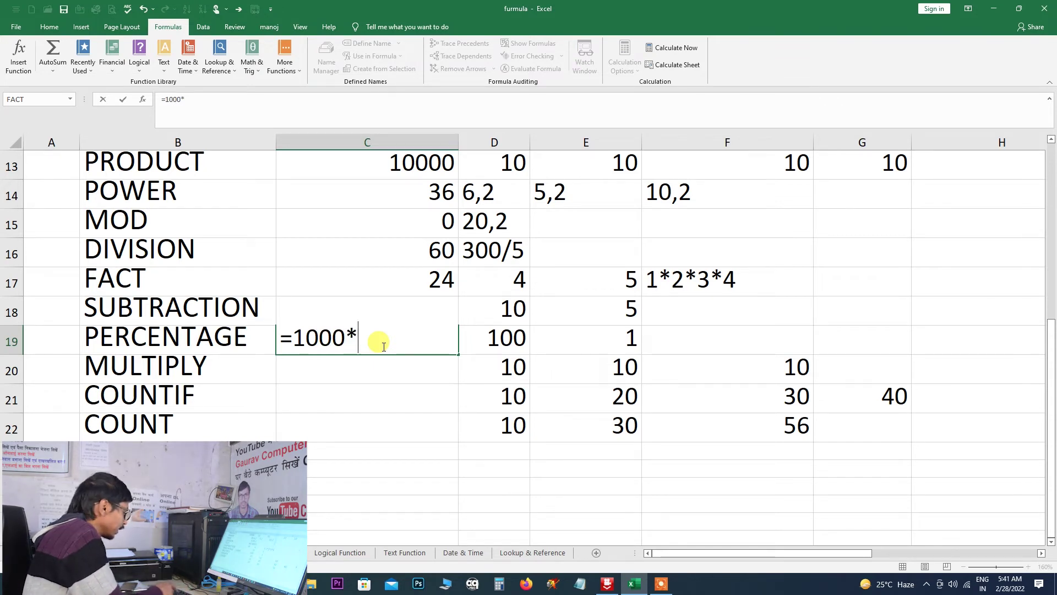
{"action": "key", "text": "BackSpace"}
{"action": "key", "text": "BackSpace"}
{"action": "key", "text": "BackSpace"}
{"action": "key", "text": "BackSpace"}
{"action": "key", "text": "BackSpace"}
{"action": "type", "text": "100"}
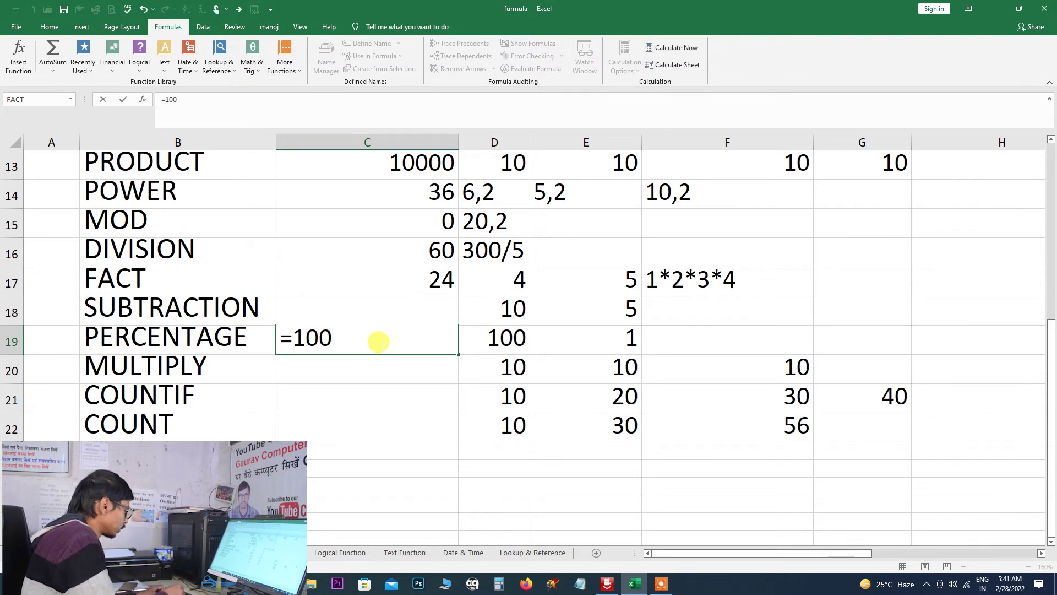
{"action": "type", "text": "*"}
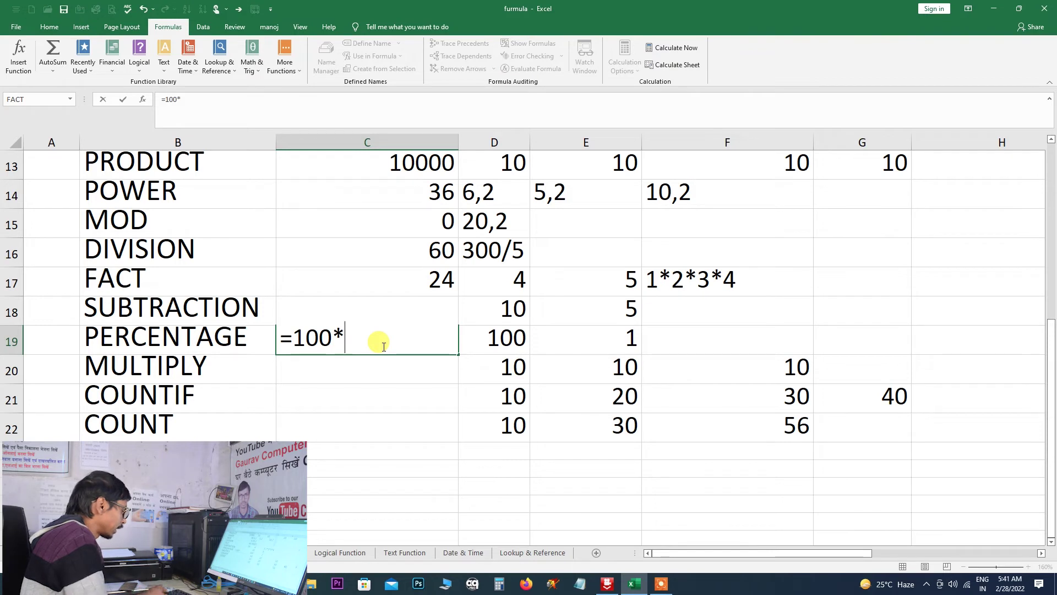
{"action": "type", "text": "4"}
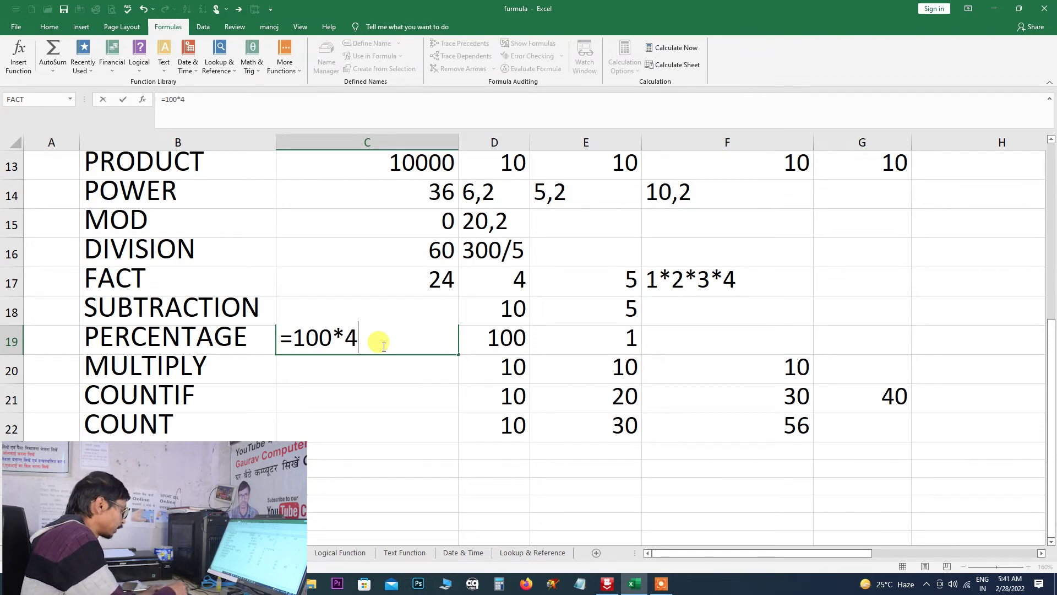
{"action": "type", "text": "*"}
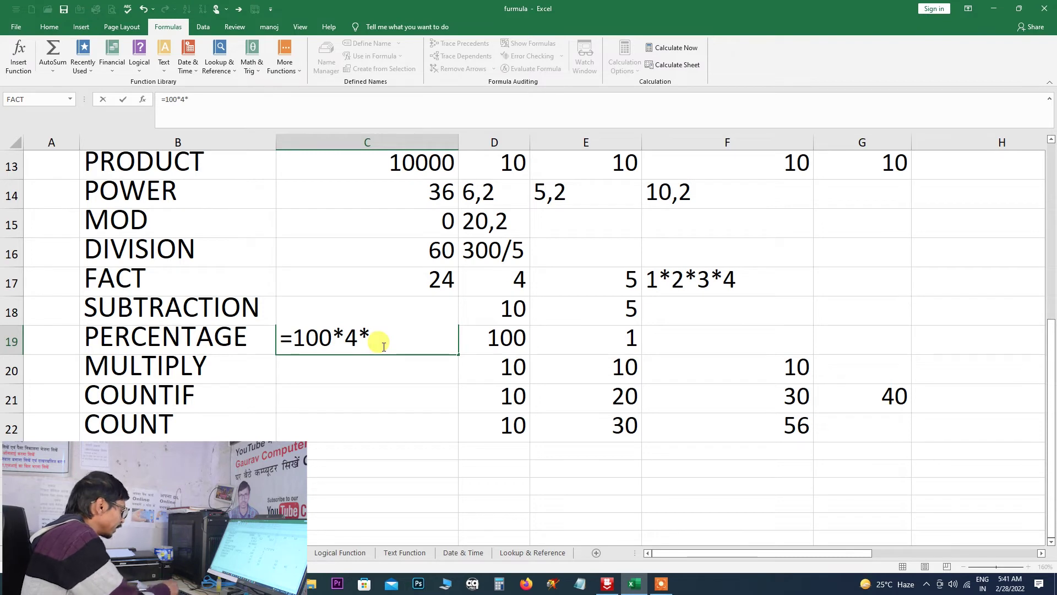
{"action": "type", "text": "1/100"}
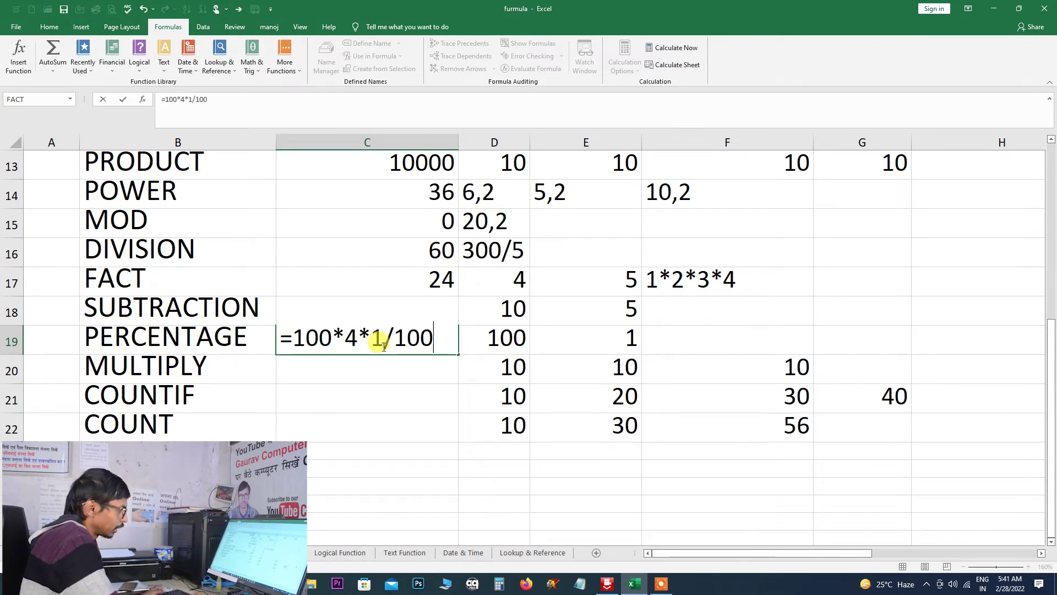
{"action": "key", "text": "Return"}
{"action": "left_click", "coordinate": [382, 346]}
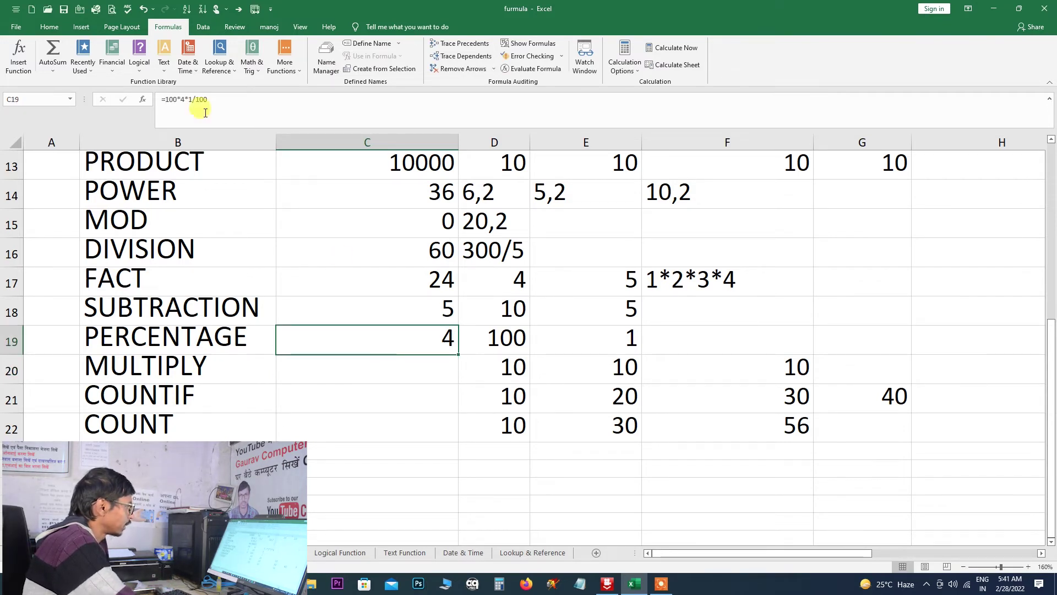
{"action": "left_click", "coordinate": [370, 374]}
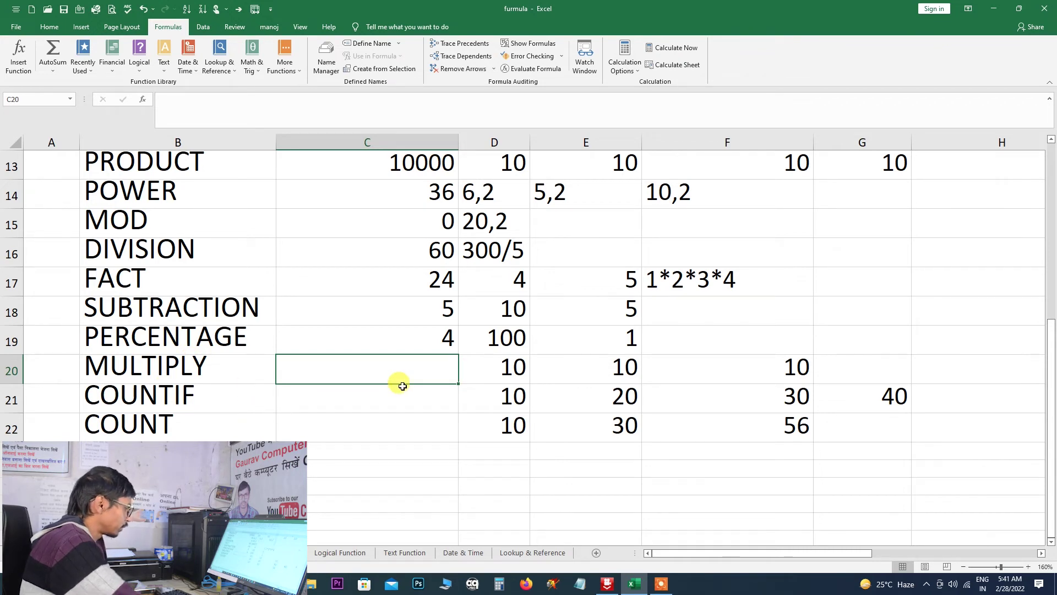
Enter =D20*E20 in C20, multiplying 10 by 10 to give 100.
{"action": "type", "text": "="}
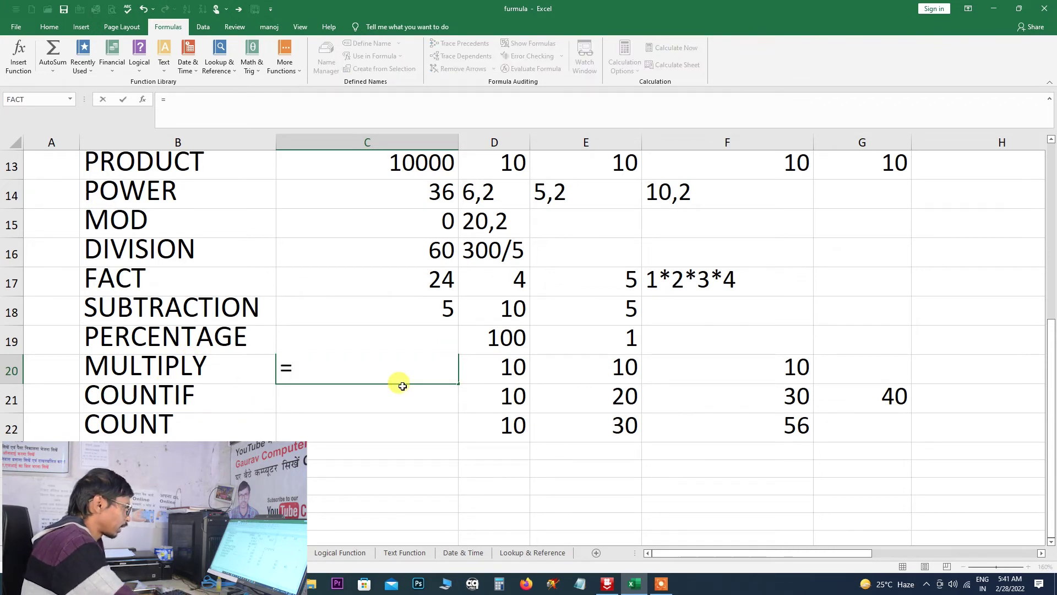
{"action": "left_click", "coordinate": [490, 363]}
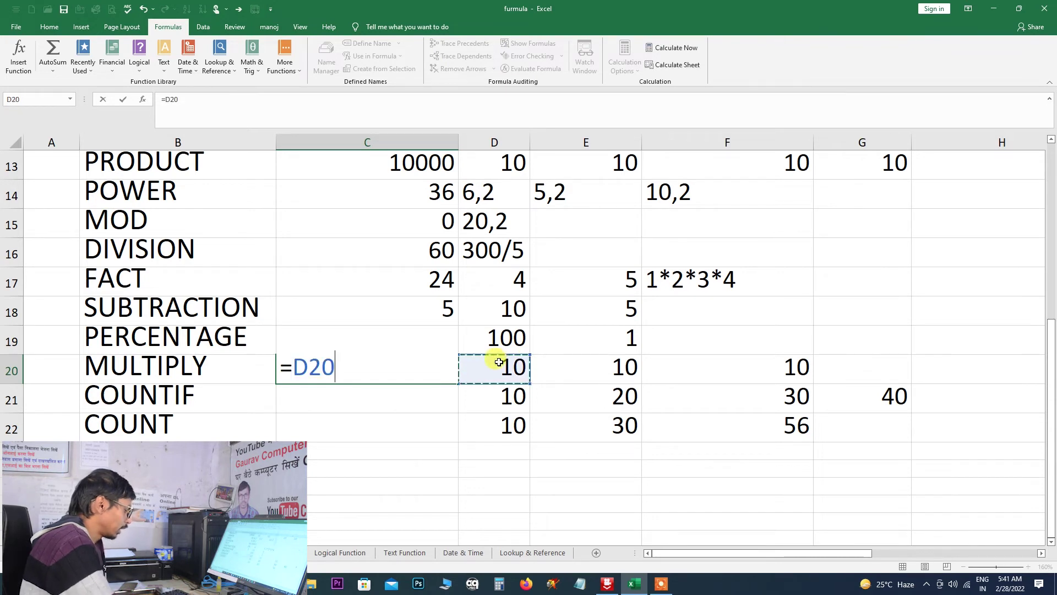
{"action": "type", "text": "*"}
{"action": "left_click", "coordinate": [594, 372]}
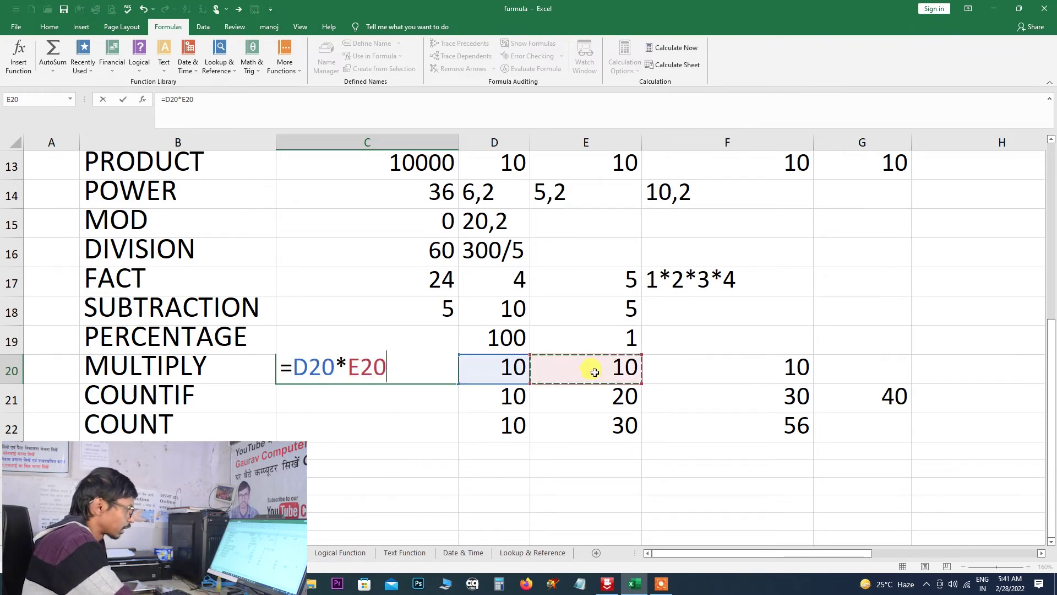
{"action": "key", "text": "Return"}
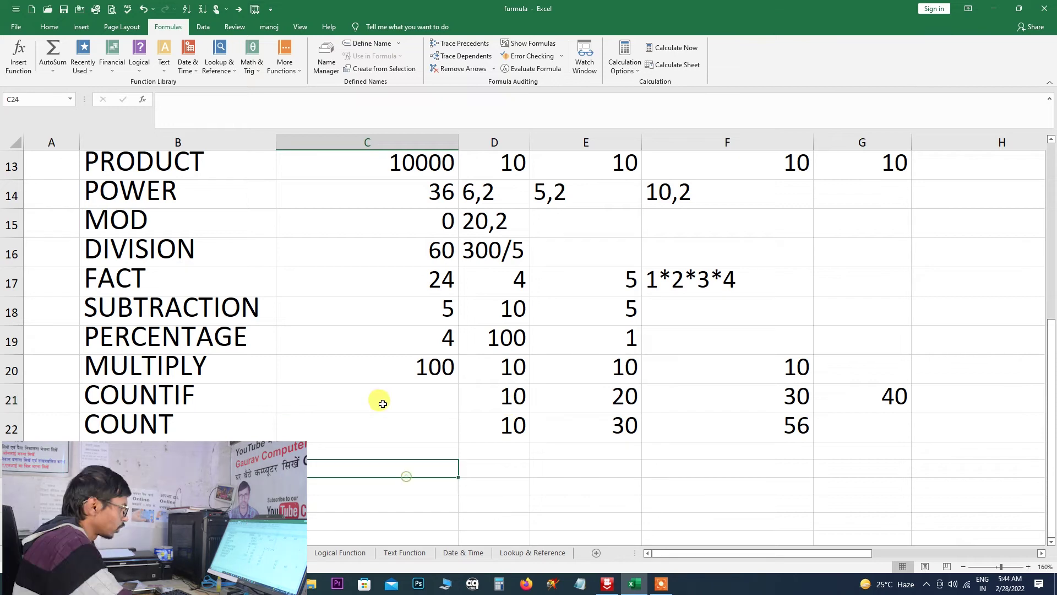
Enter =COUNTIF(D21:G21,">20") in C21.
{"action": "left_click", "coordinate": [380, 402]}
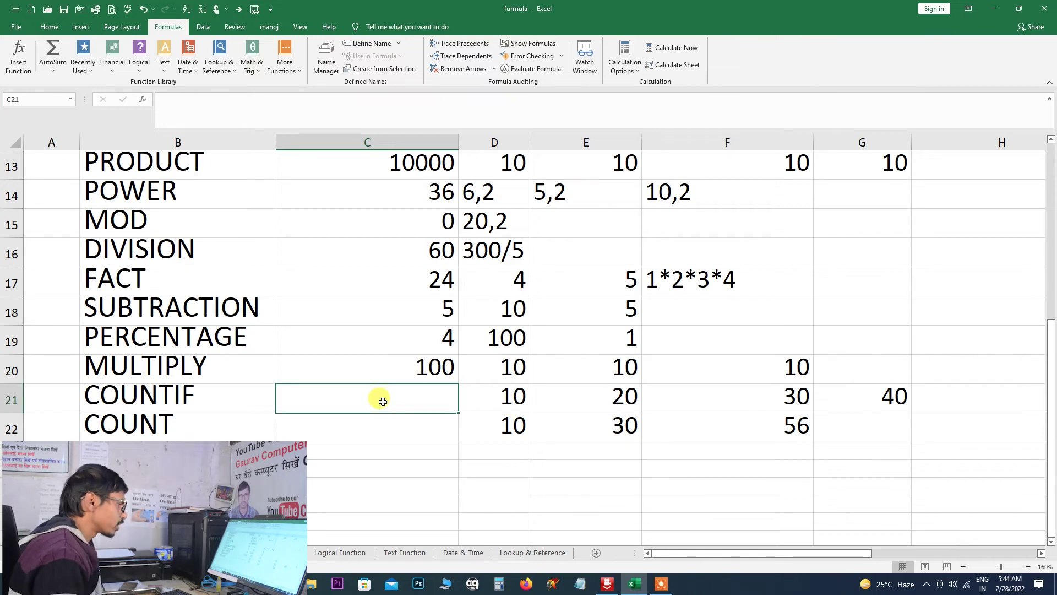
{"action": "type", "text": "="}
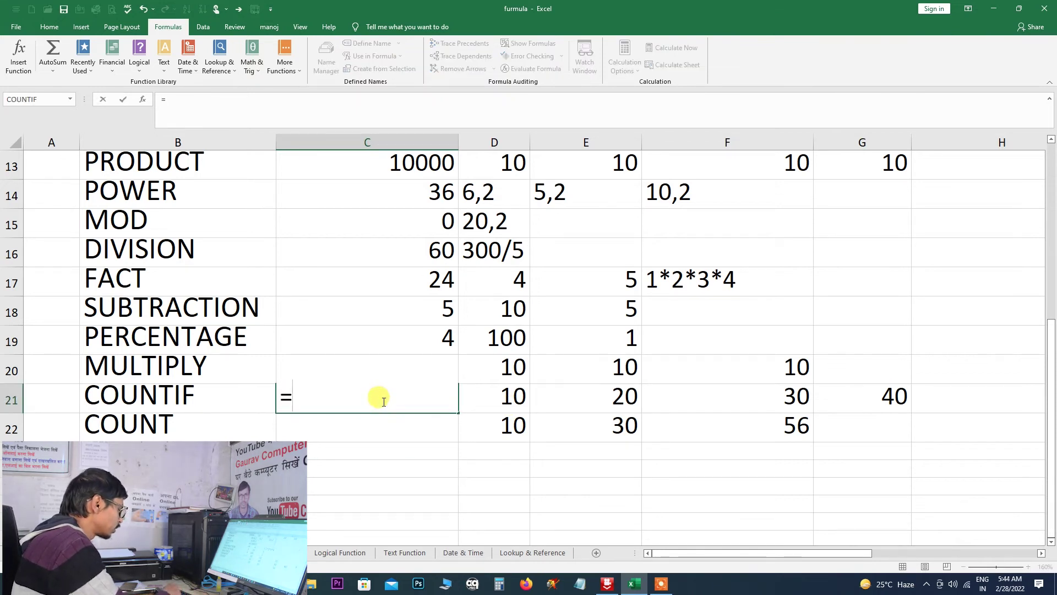
{"action": "type", "text": "coun"}
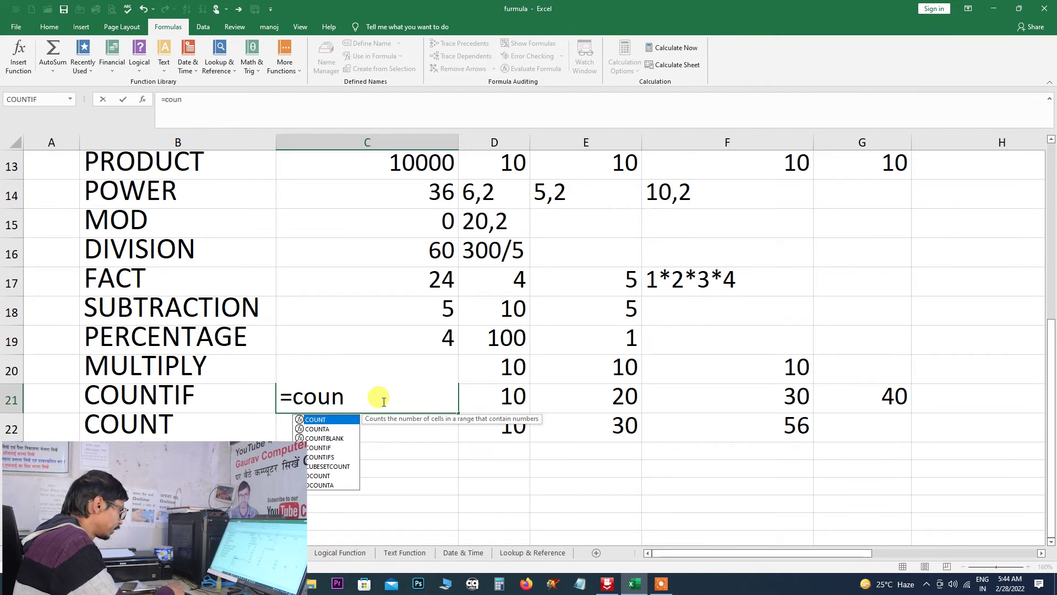
{"action": "double_click", "coordinate": [325, 447]}
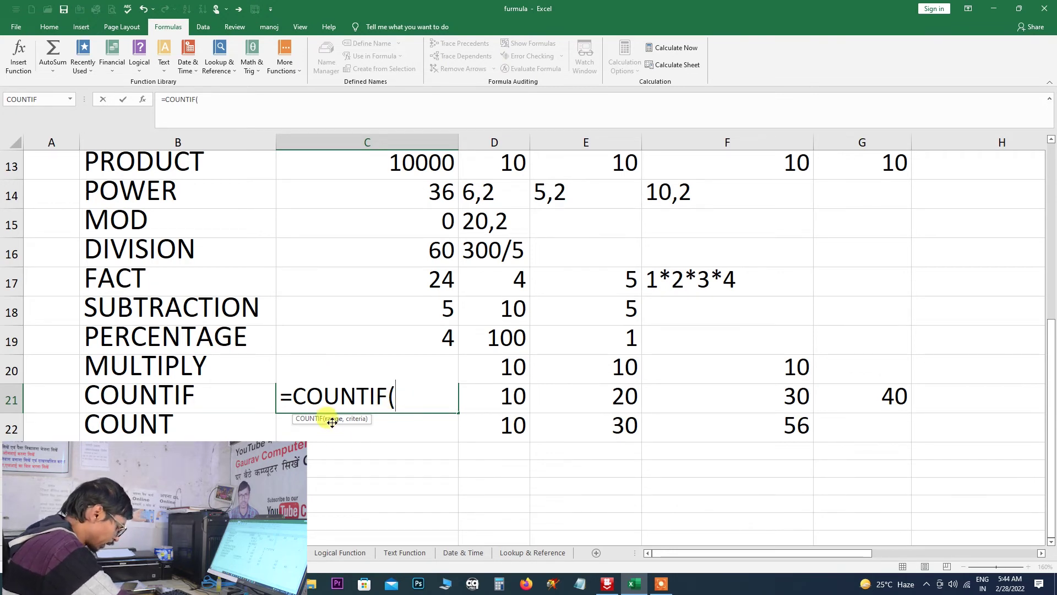
{"action": "left_click_drag", "start_coordinate": [495, 398], "coordinate": [876, 396]}
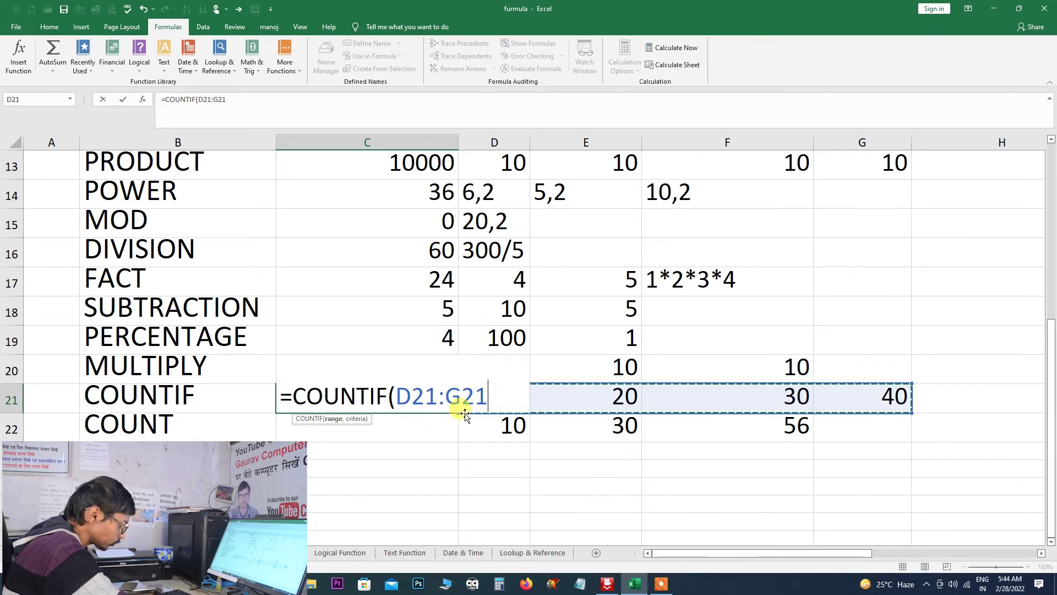
{"action": "type", "text": ","}
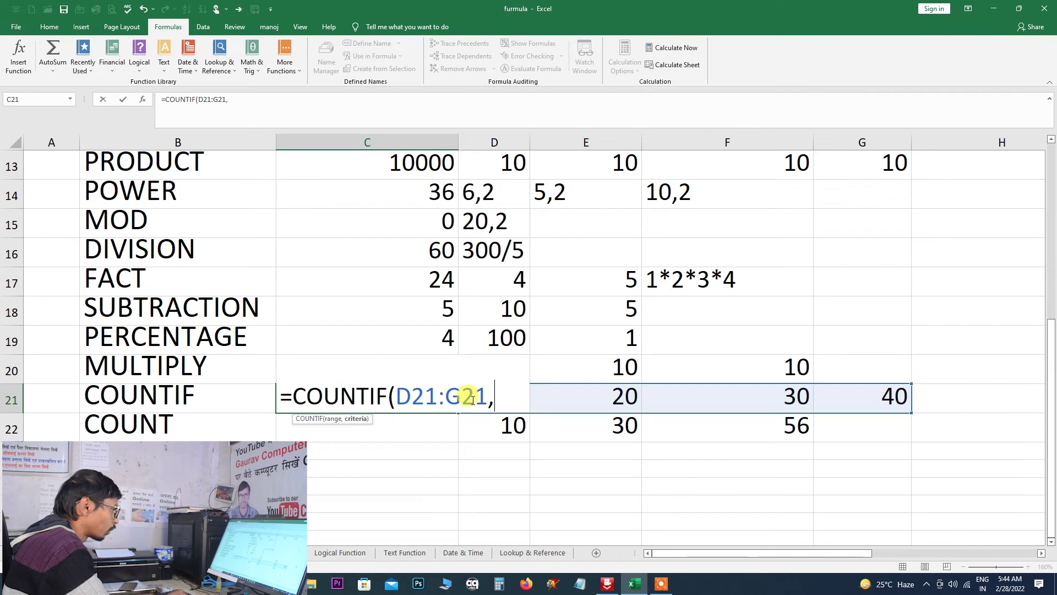
{"action": "type", "text": "\""}
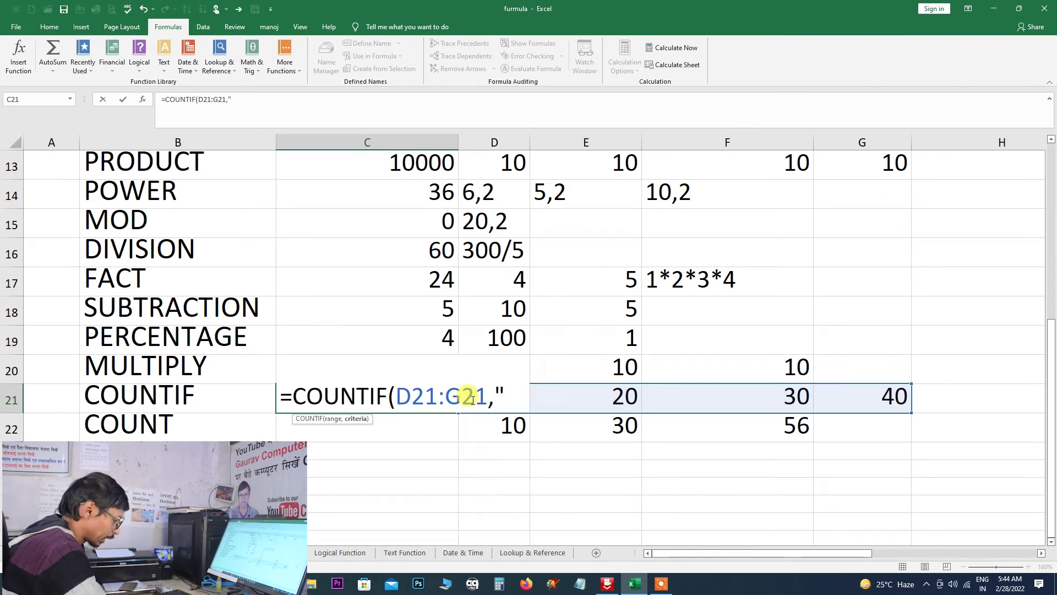
{"action": "type", "text": ">"}
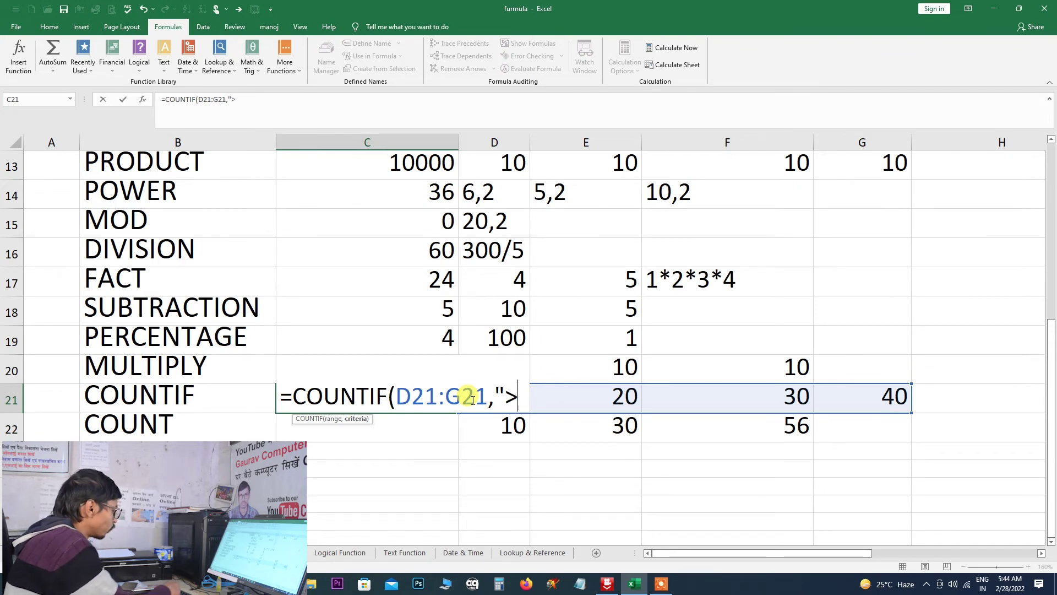
{"action": "type", "text": "20"}
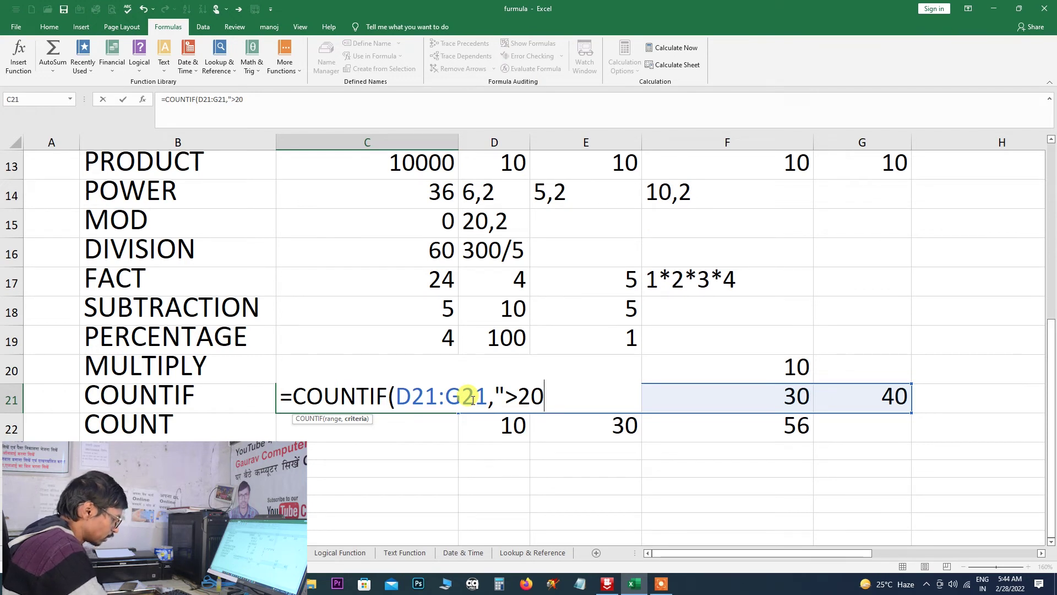
{"action": "type", "text": "\""}
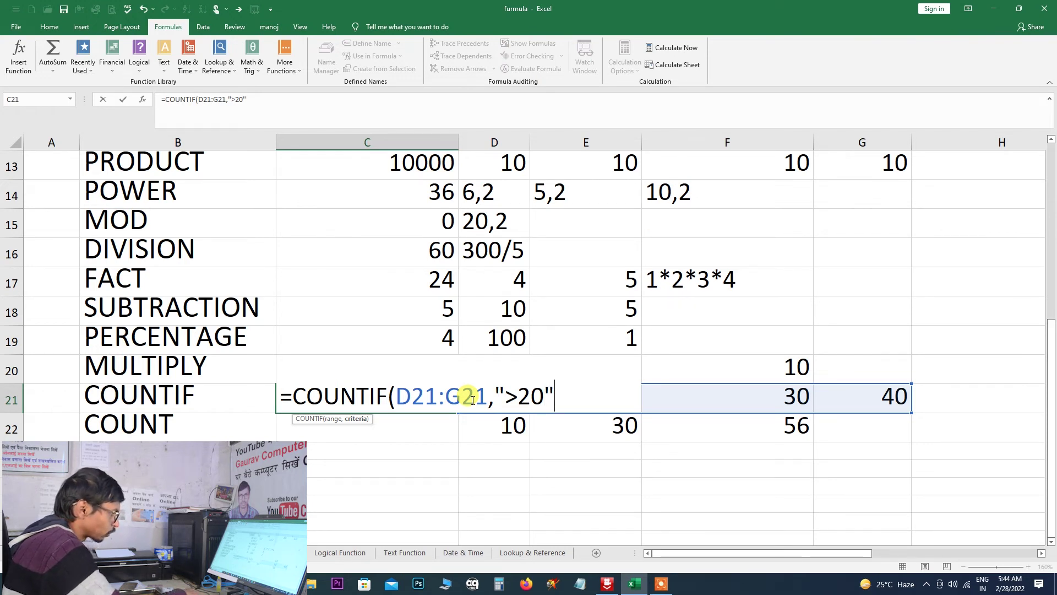
{"action": "type", "text": ")"}
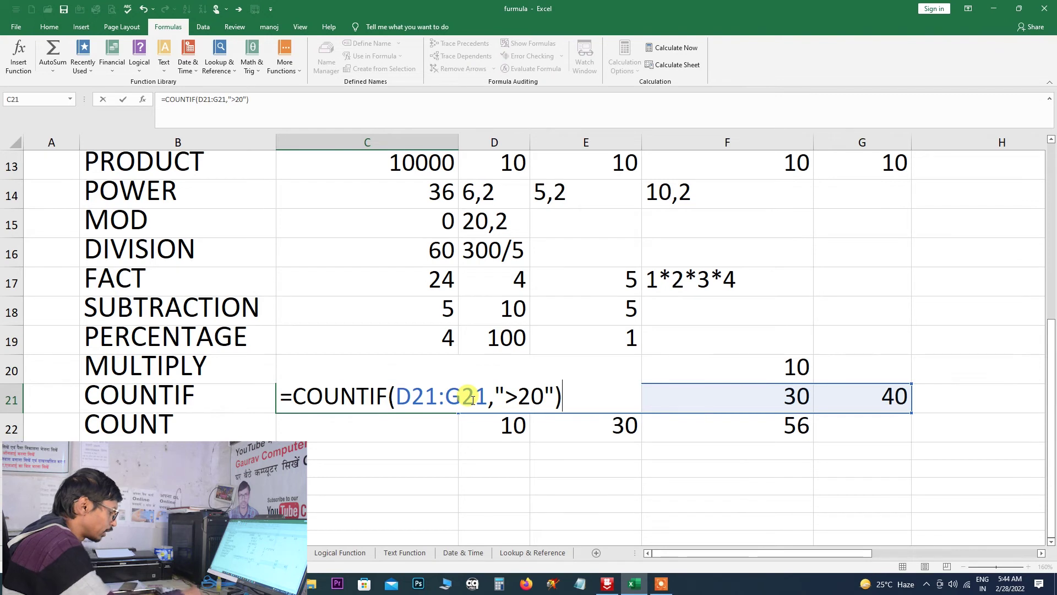
{"action": "key", "text": "Return"}
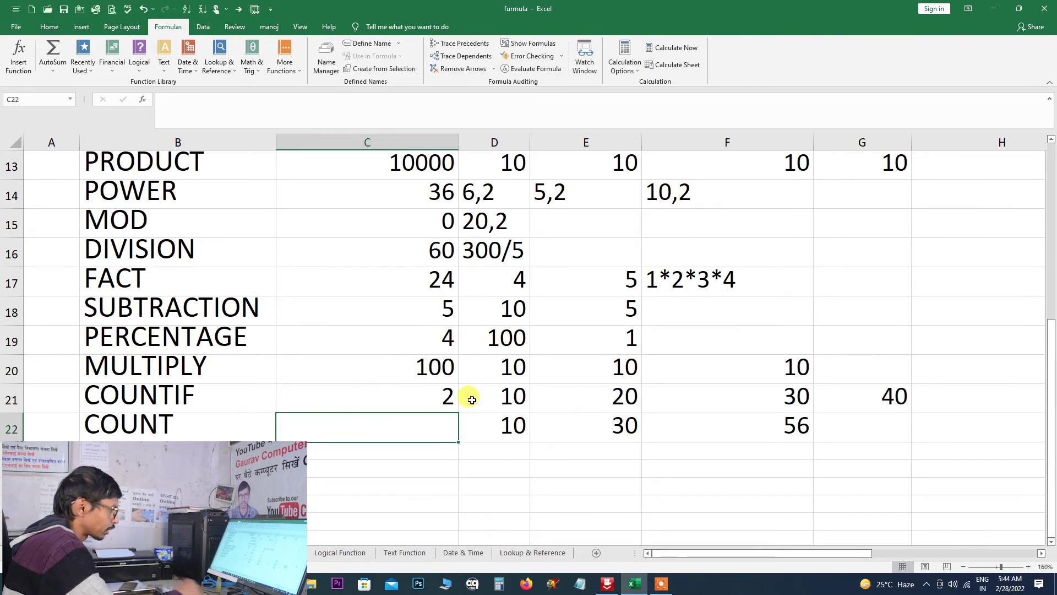
Change the C21 criterion to "<20" so the count returns 1.
{"action": "left_click", "coordinate": [435, 392]}
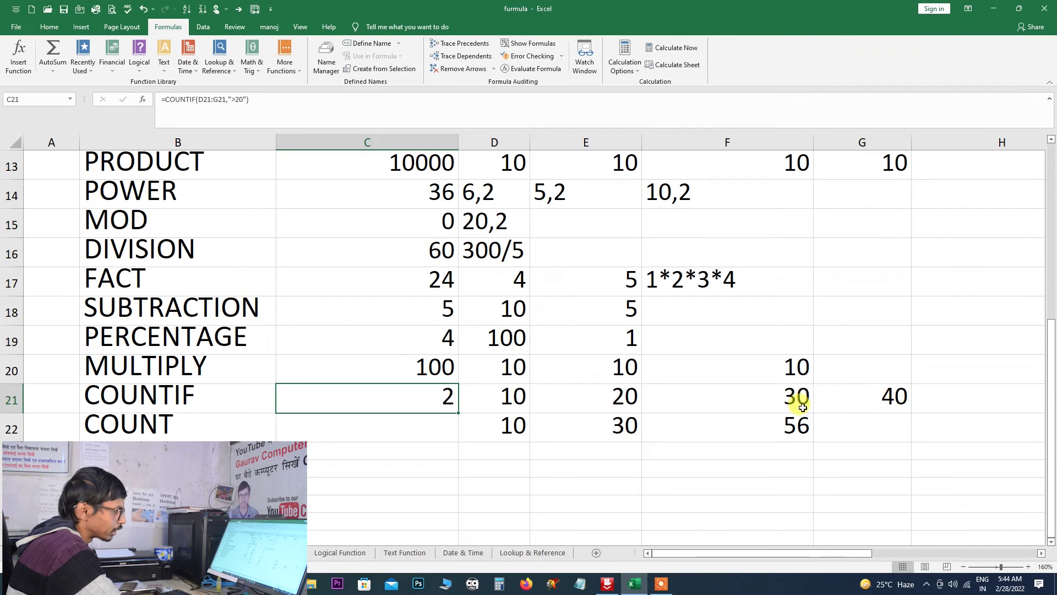
{"action": "left_click", "coordinate": [234, 99]}
{"action": "key", "text": "BackSpace"}
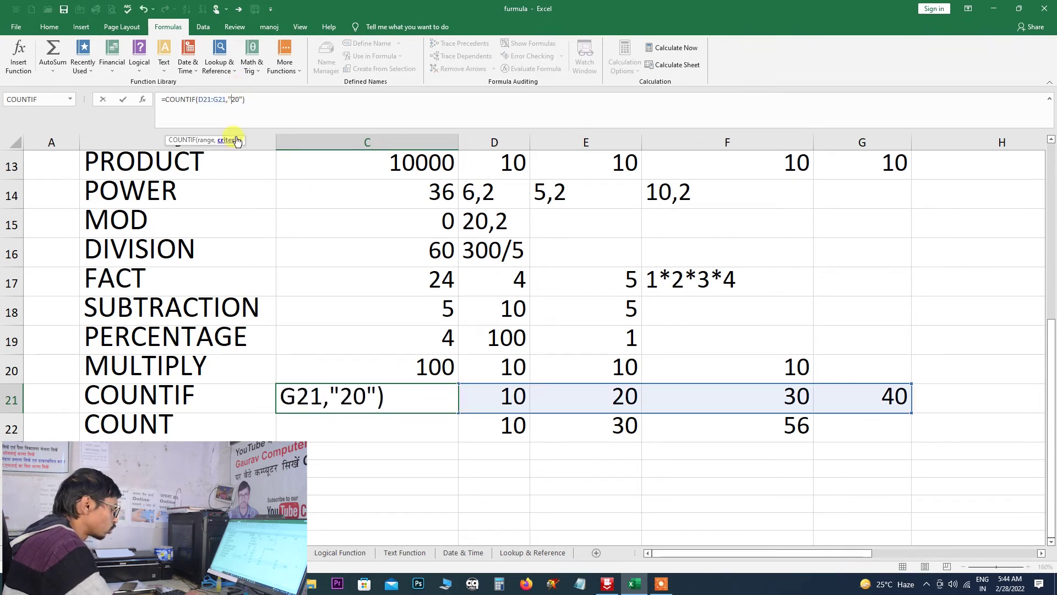
{"action": "type", "text": "<"}
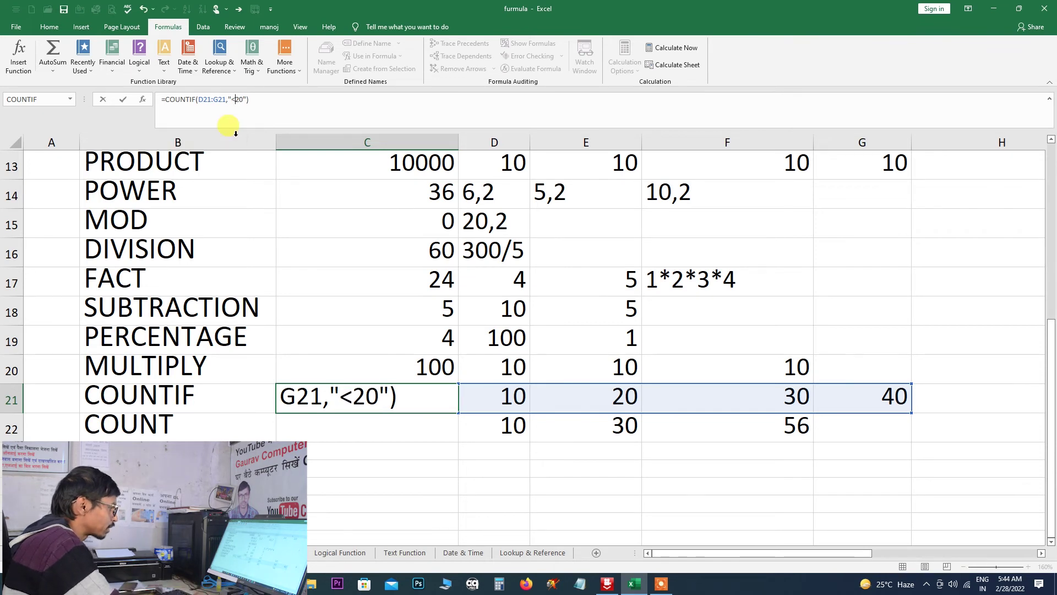
{"action": "key", "text": "Return"}
{"action": "left_click", "coordinate": [363, 392]}
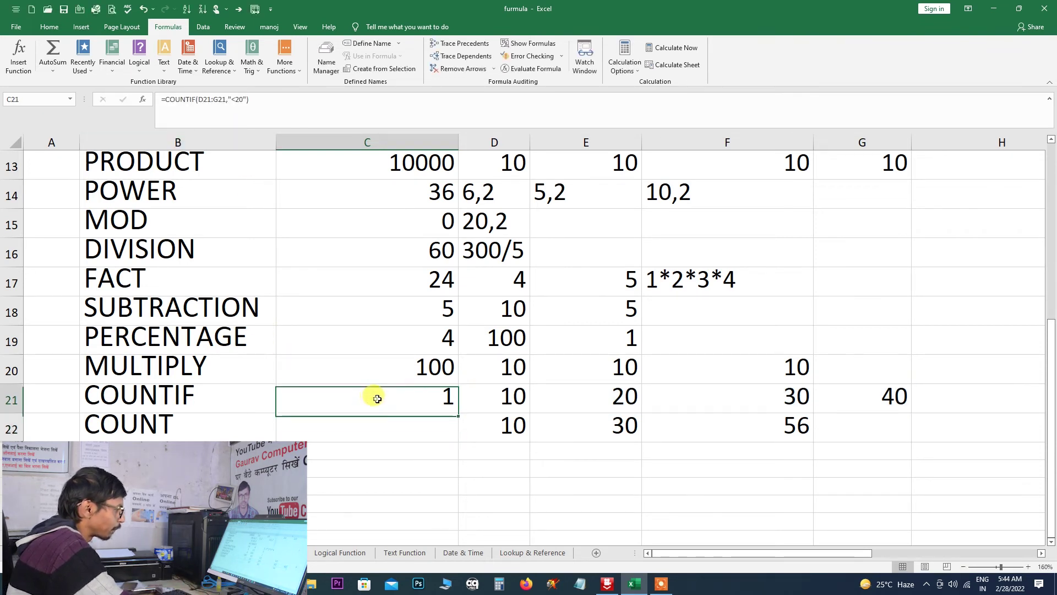
{"action": "left_click", "coordinate": [407, 429]}
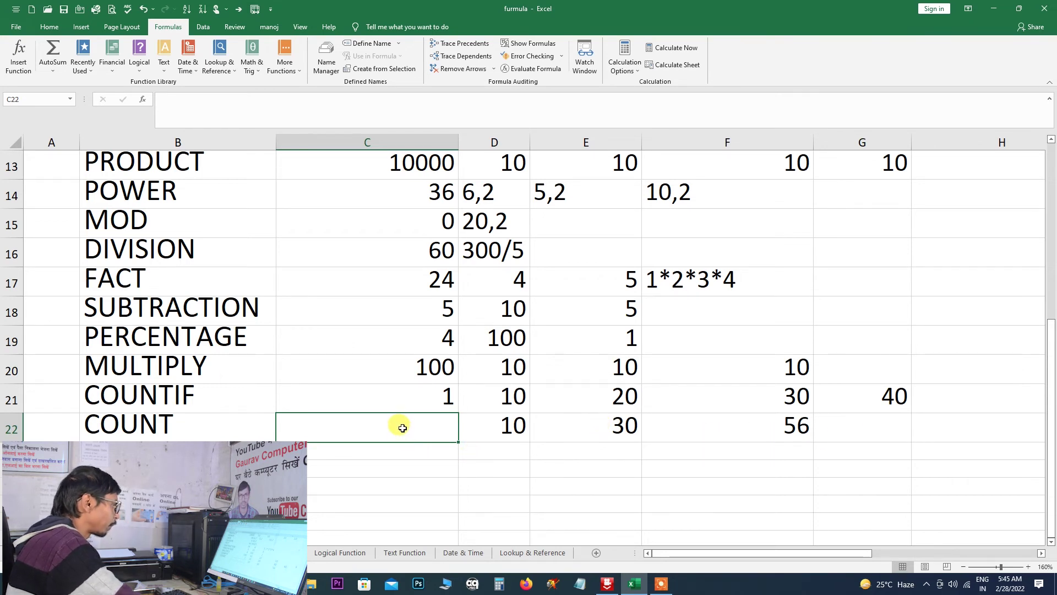
Enter =COUNT(D22:F22) in C22 through Insert Function, returning 3.
{"action": "left_click", "coordinate": [18, 55]}
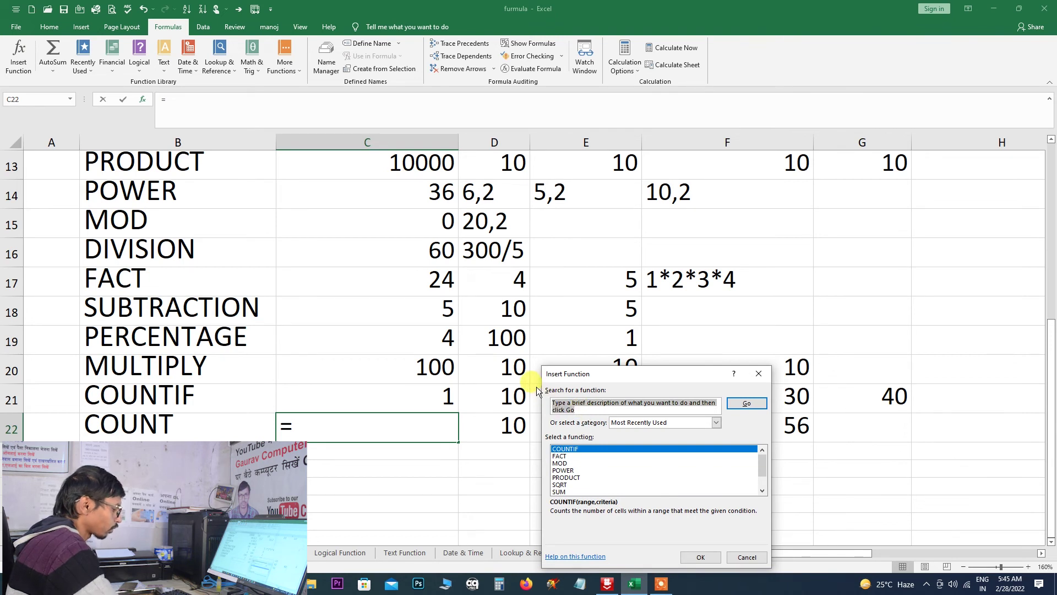
{"action": "key", "text": "BackSpace"}
{"action": "type", "text": "count"}
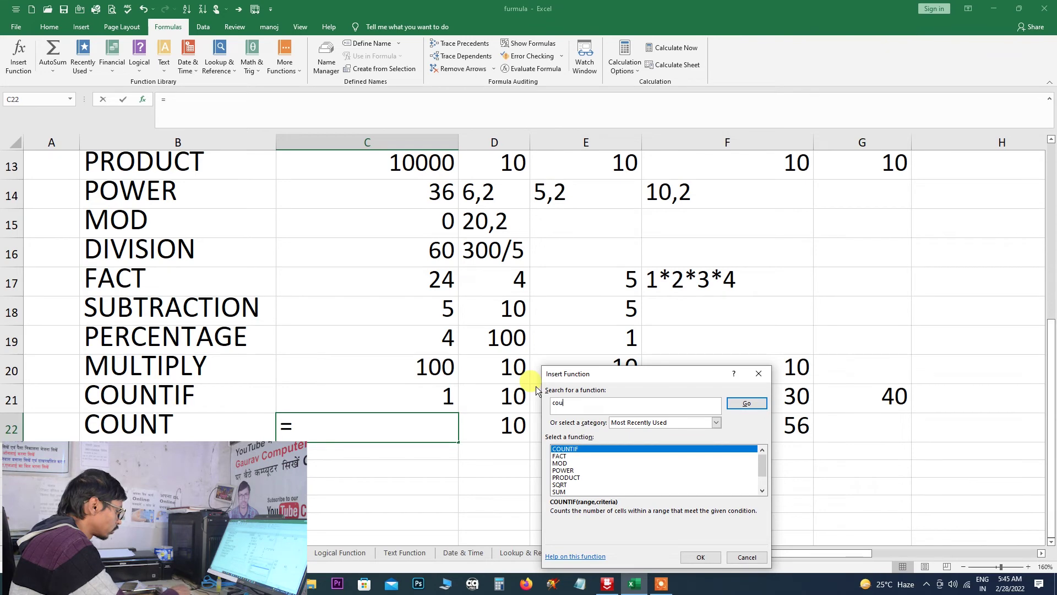
{"action": "left_click", "coordinate": [765, 402]}
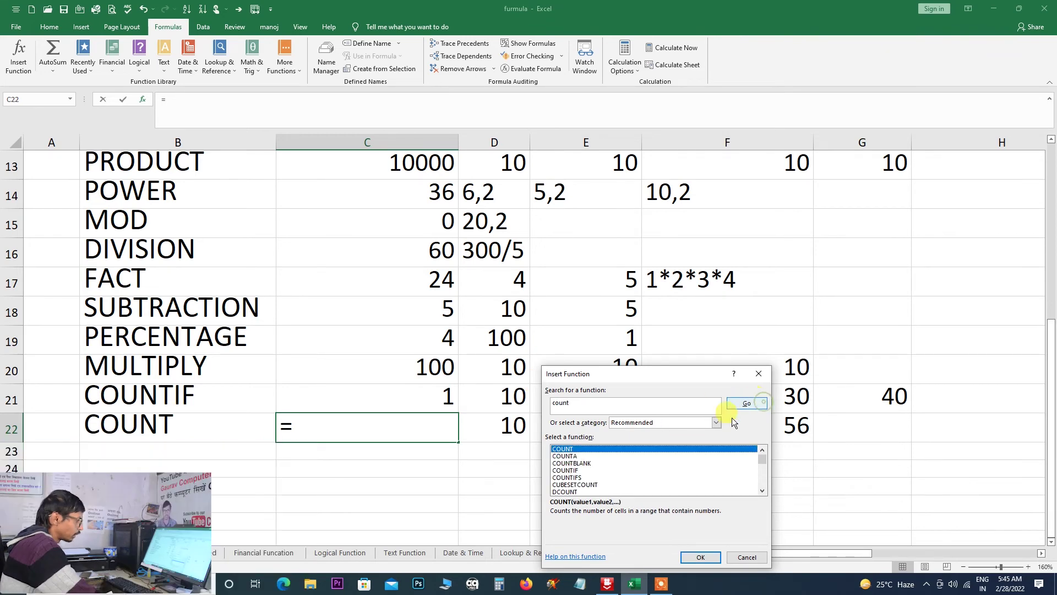
{"action": "left_click", "coordinate": [699, 557]}
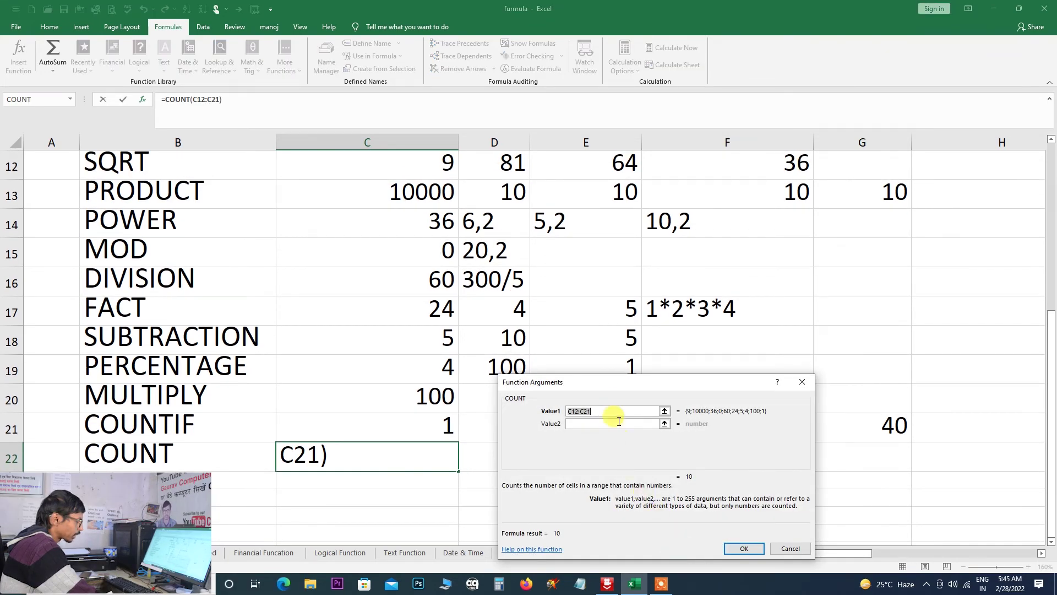
{"action": "left_click_drag", "start_coordinate": [623, 391], "coordinate": [613, 492]}
{"action": "left_click_drag", "start_coordinate": [513, 457], "coordinate": [782, 457]}
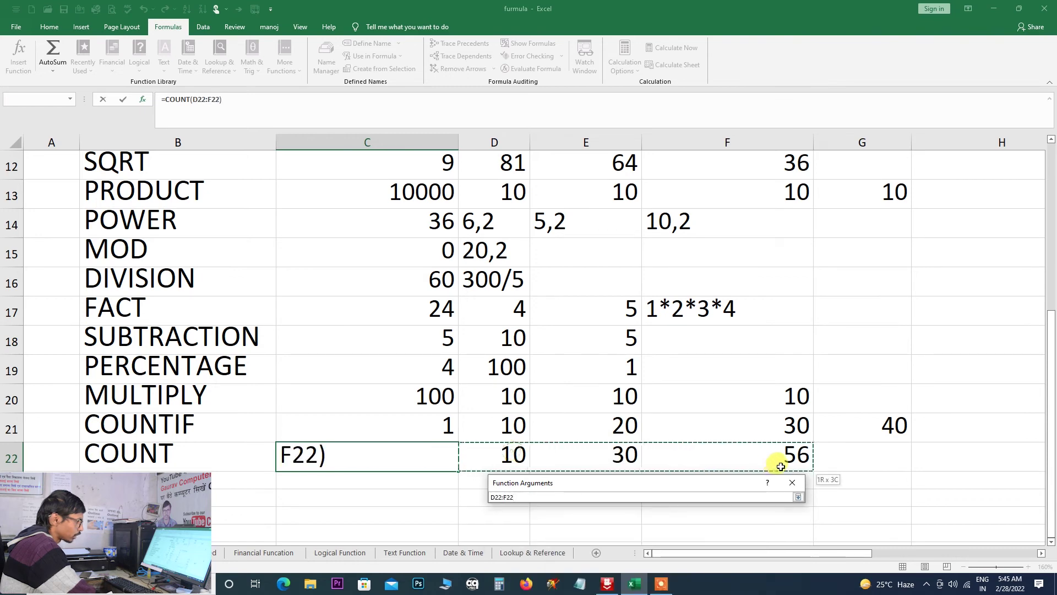
{"action": "left_click_drag", "start_coordinate": [706, 487], "coordinate": [691, 309]}
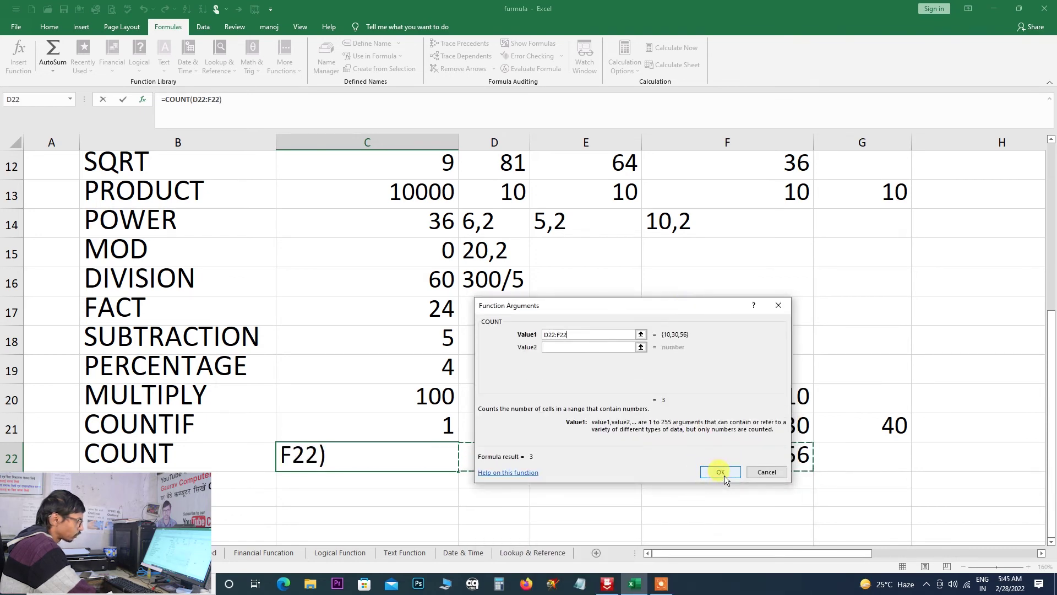
{"action": "left_click", "coordinate": [722, 473]}
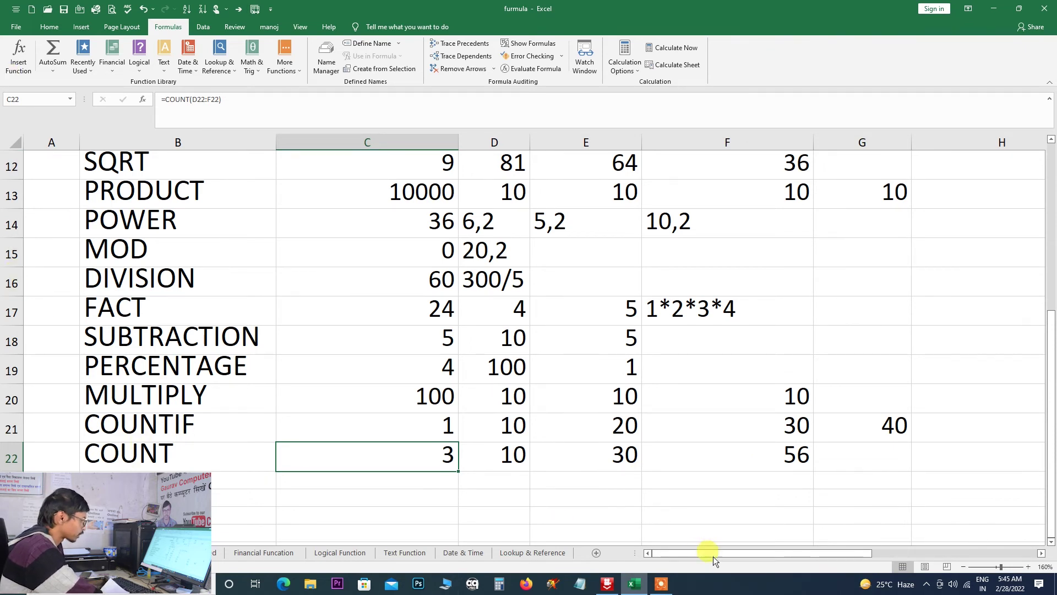
{"action": "left_click", "coordinate": [667, 586]}
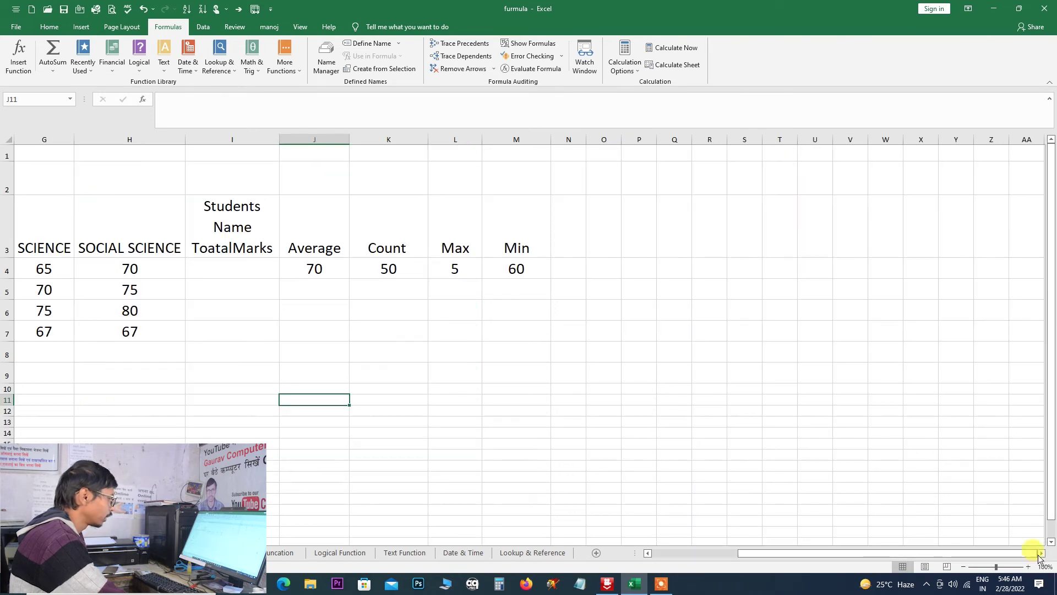
Zoom in and total the first student's marks in I4 with AutoSum Sum.
{"action": "left_click", "coordinate": [1028, 567]}
{"action": "left_click", "coordinate": [1027, 567]}
{"action": "left_click", "coordinate": [1027, 567]}
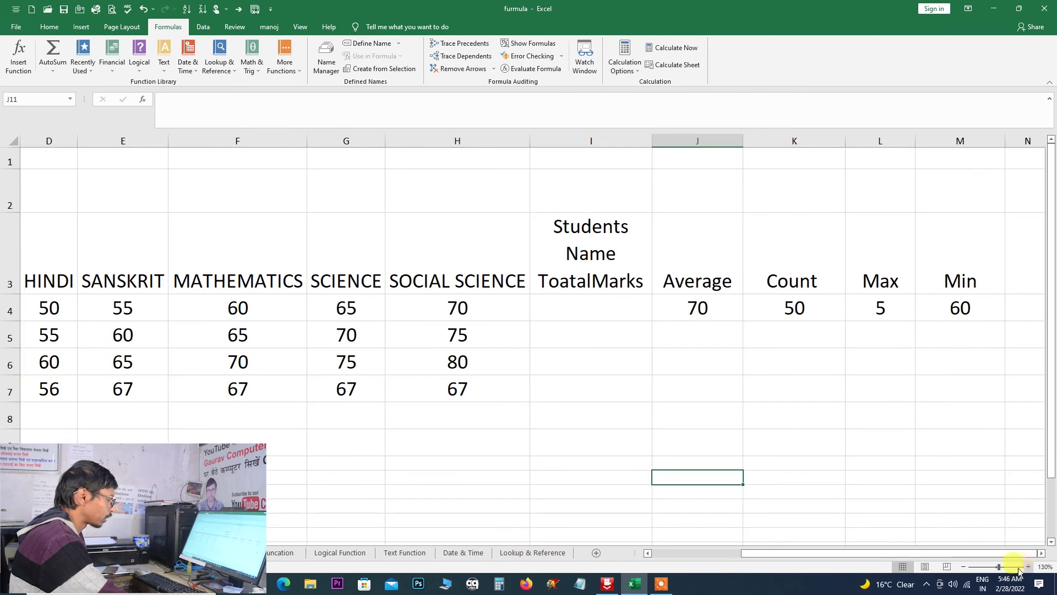
{"action": "left_click_drag", "start_coordinate": [809, 547], "coordinate": [784, 555]}
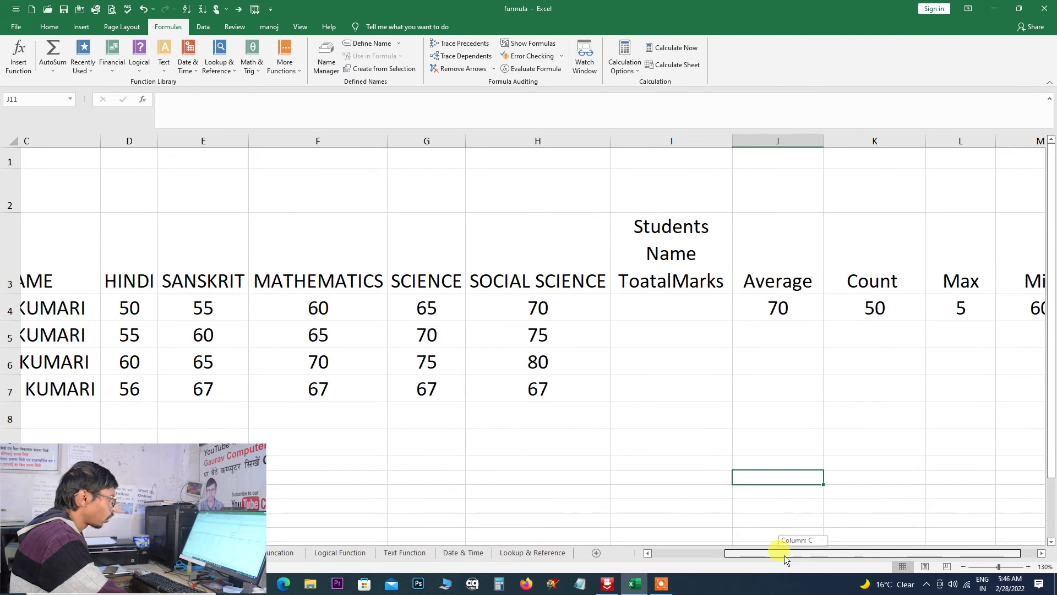
{"action": "left_click", "coordinate": [705, 303]}
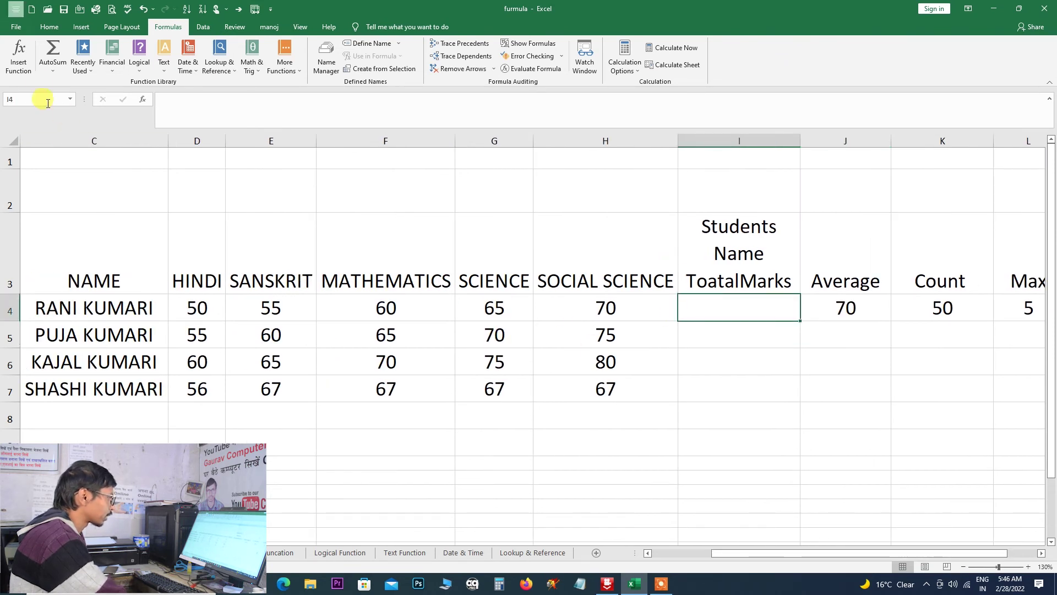
{"action": "left_click", "coordinate": [52, 71]}
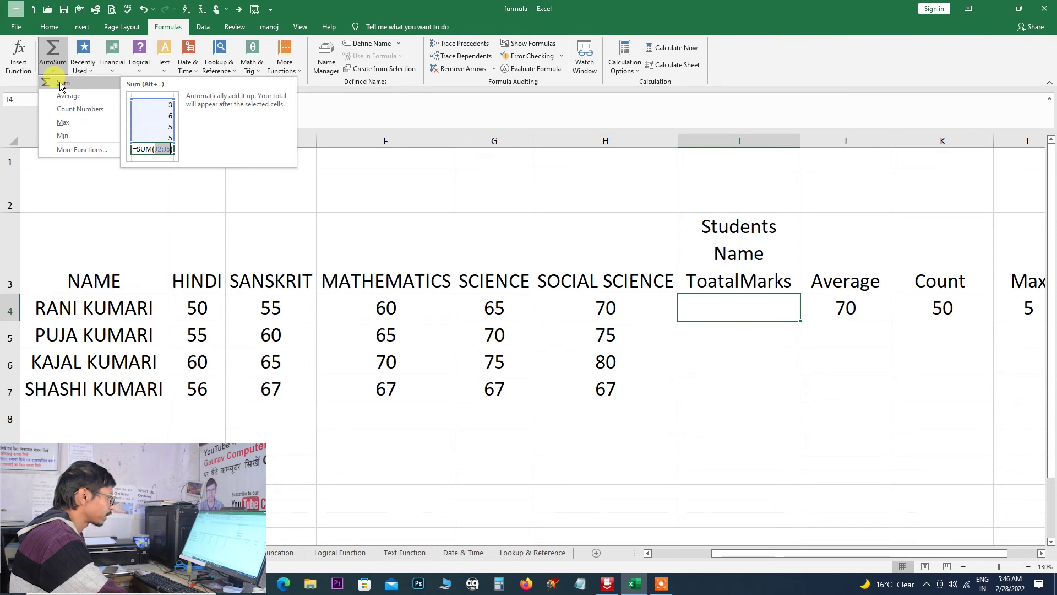
{"action": "left_click", "coordinate": [61, 83]}
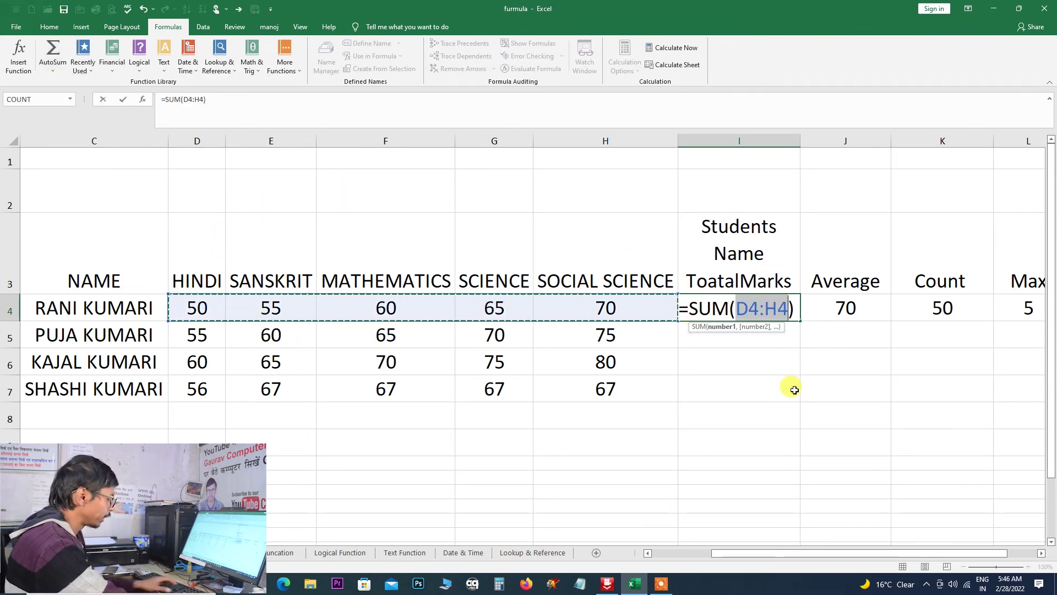
{"action": "key", "text": "Return"}
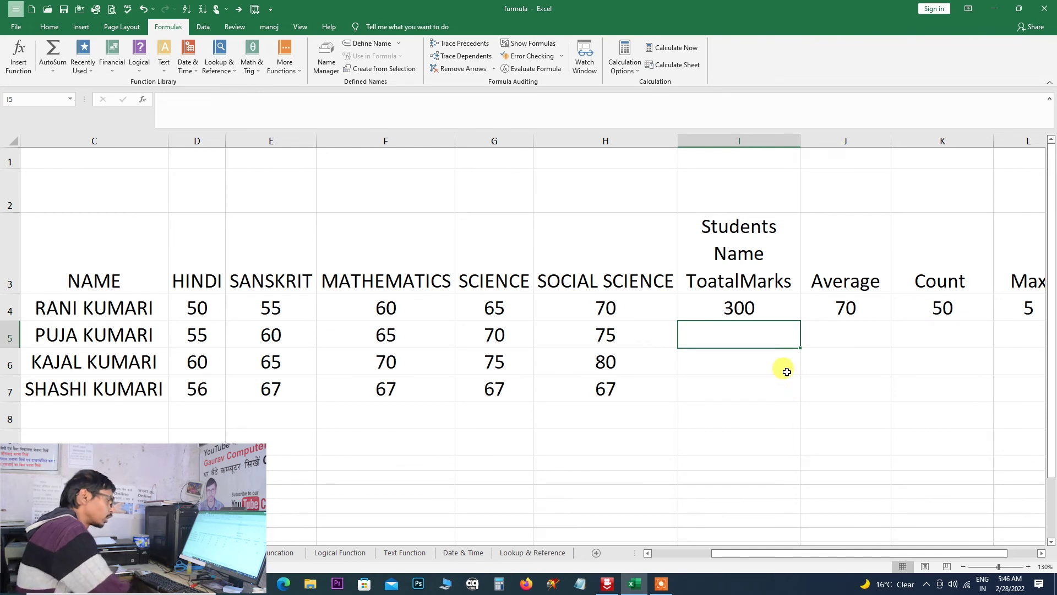
Put the Social Science average (73) in H8 and the Science count (4) in G8.
{"action": "left_click", "coordinate": [608, 414]}
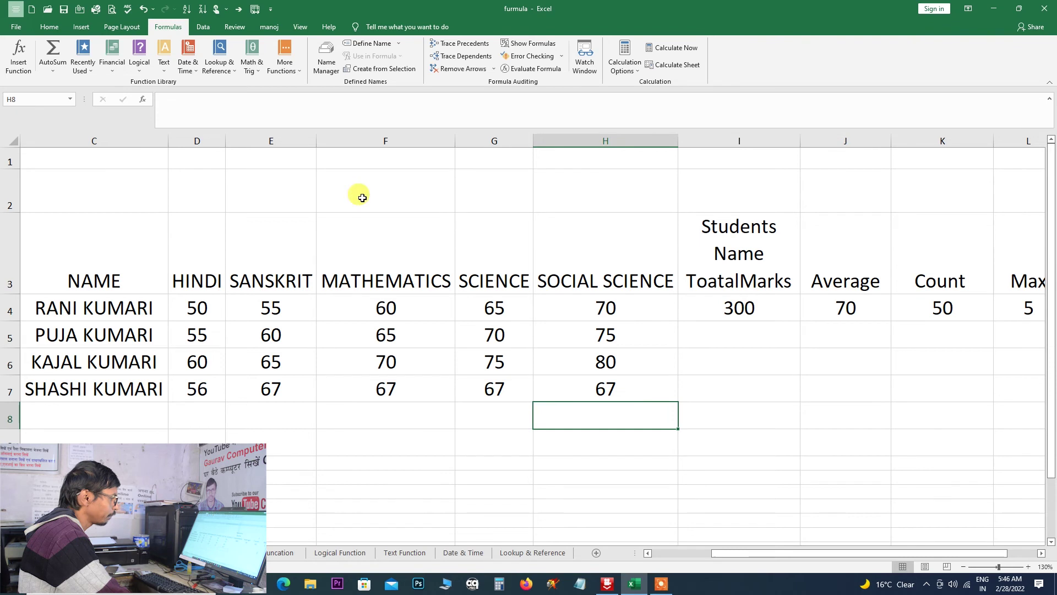
{"action": "left_click", "coordinate": [64, 75]}
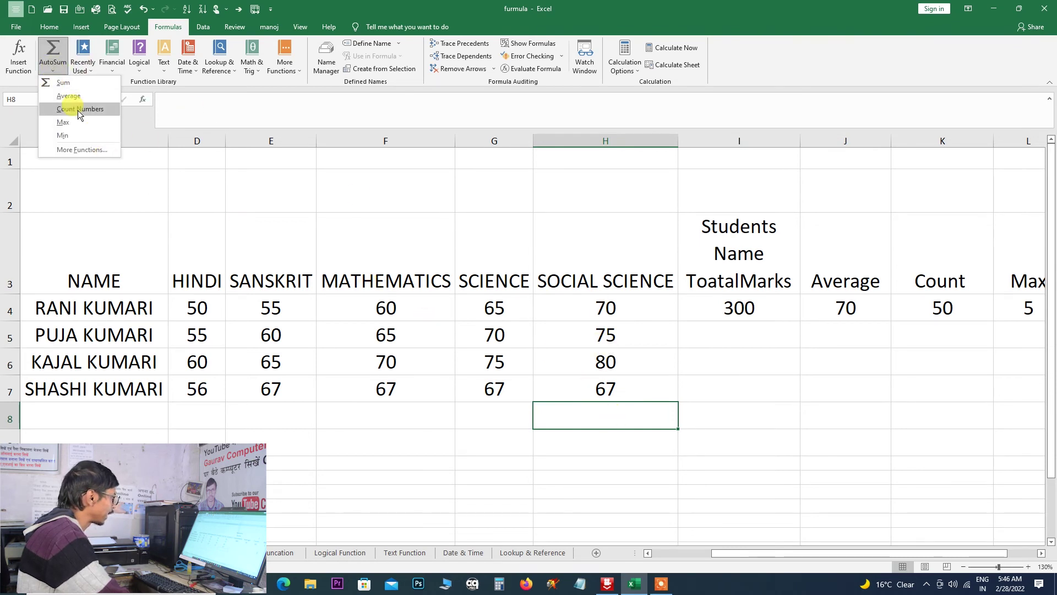
{"action": "left_click", "coordinate": [68, 96]}
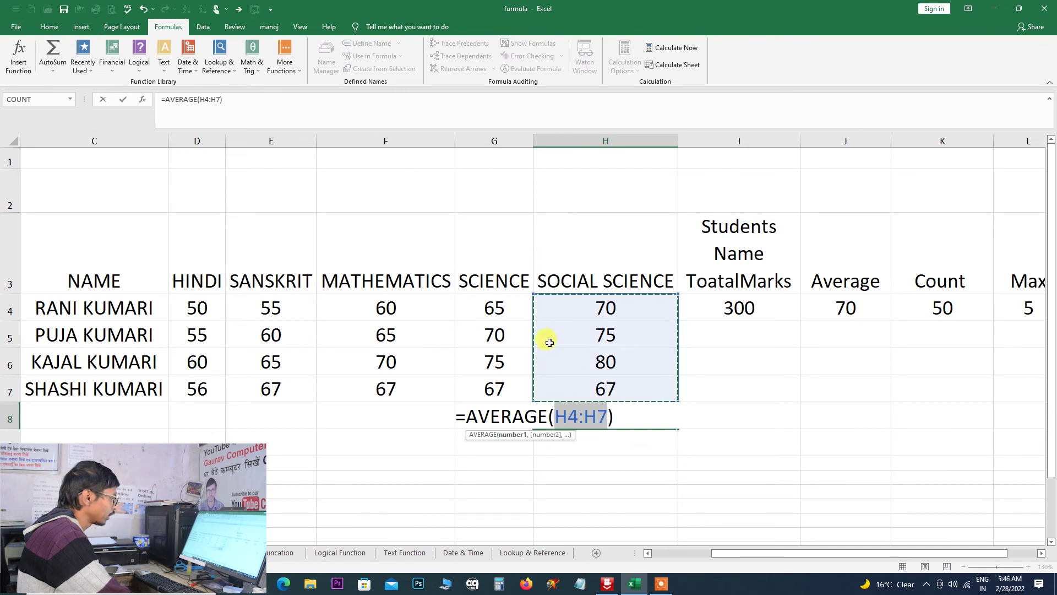
{"action": "key", "text": "Return"}
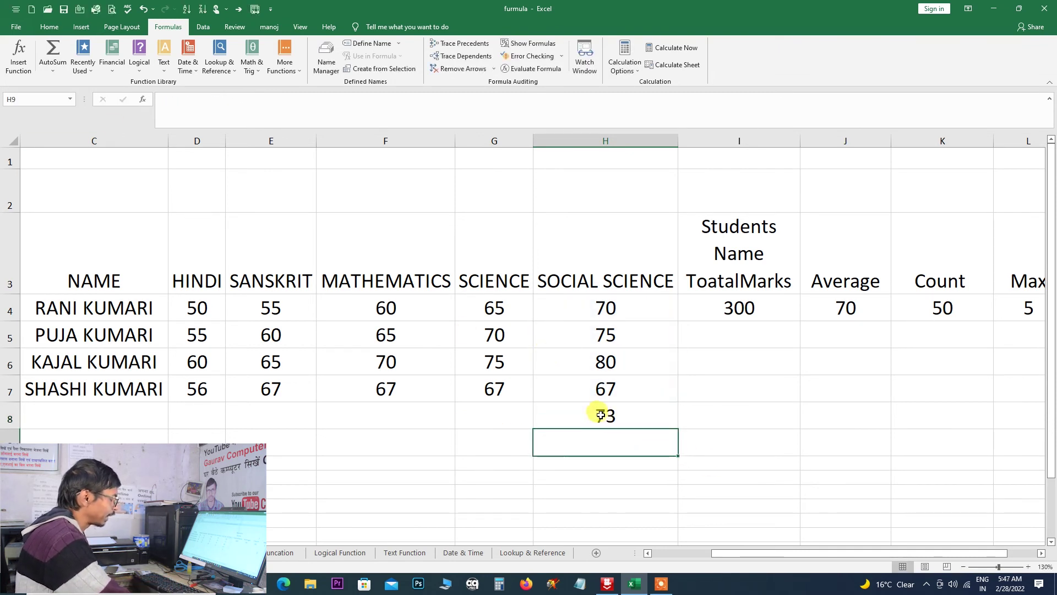
{"action": "left_click", "coordinate": [600, 415]}
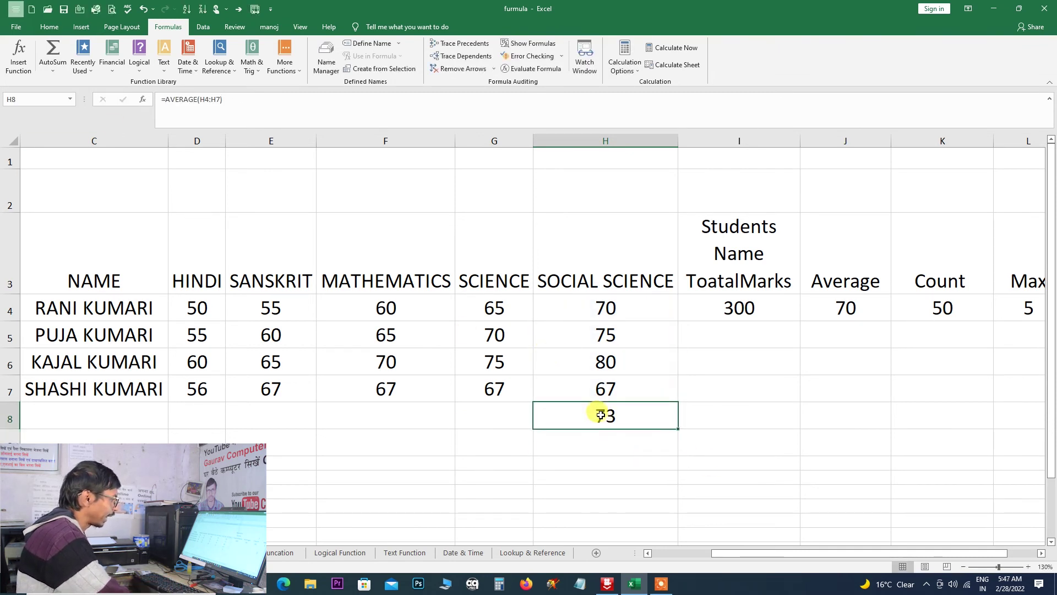
{"action": "left_click", "coordinate": [485, 417]}
{"action": "left_click", "coordinate": [55, 71]}
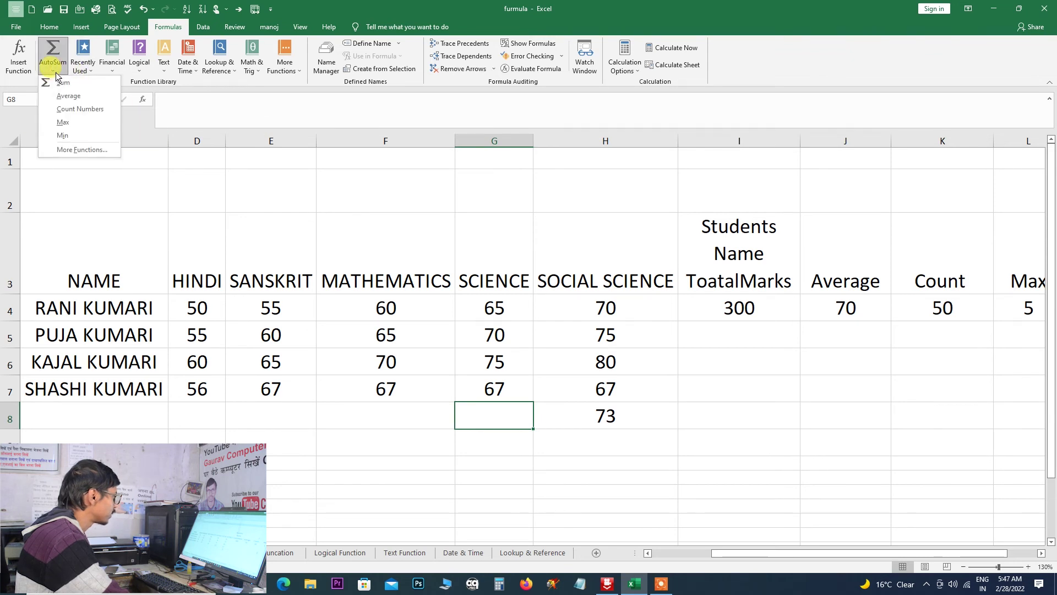
{"action": "left_click", "coordinate": [80, 108]}
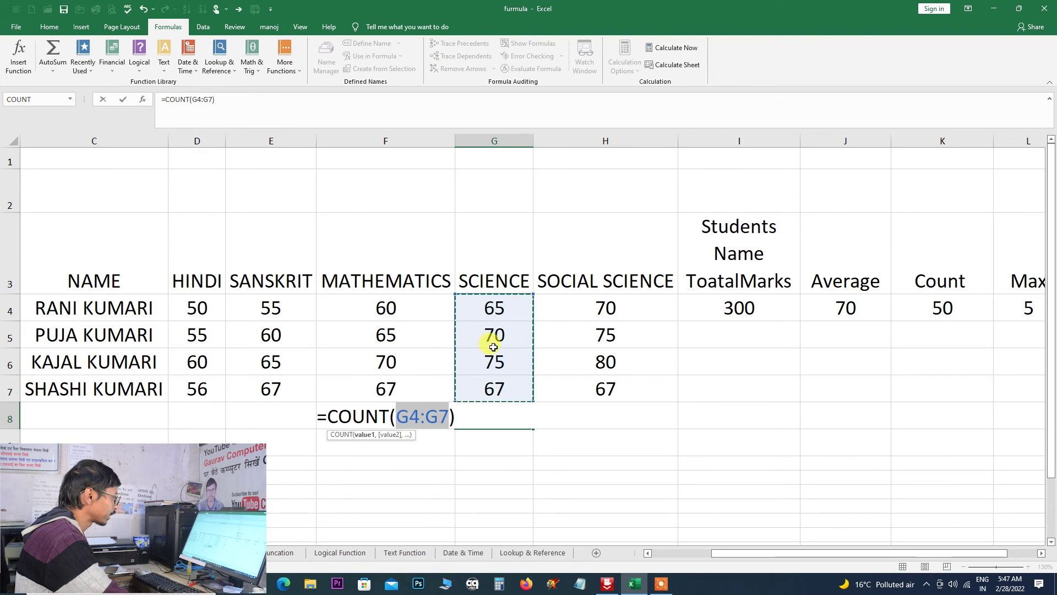
{"action": "key", "text": "Return"}
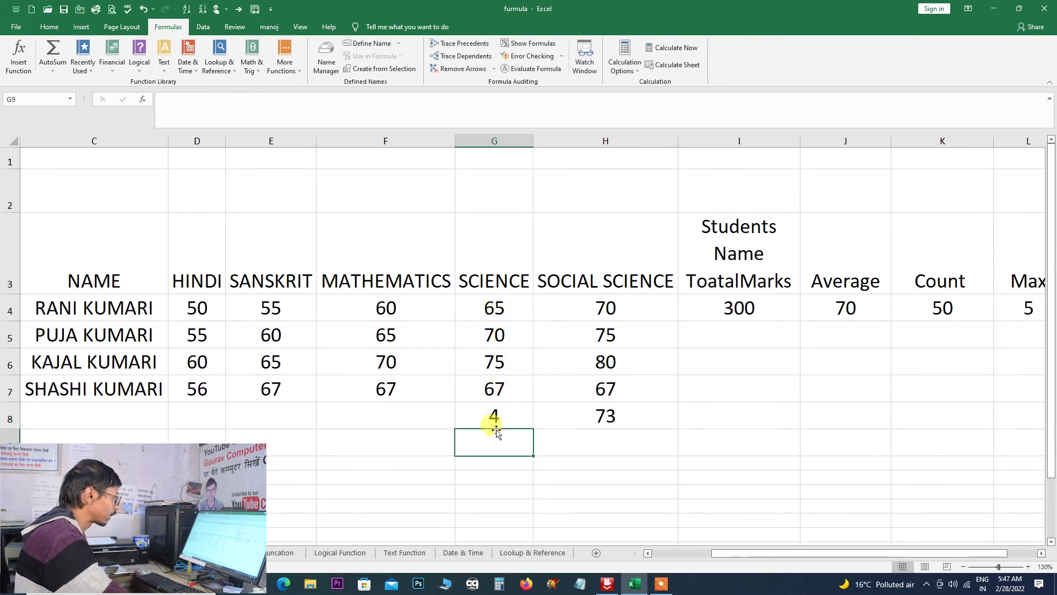
Put the Mathematics maximum (70) in F8 and the Sanskrit minimum (55) in E8.
{"action": "left_click", "coordinate": [397, 414]}
{"action": "left_click", "coordinate": [55, 70]}
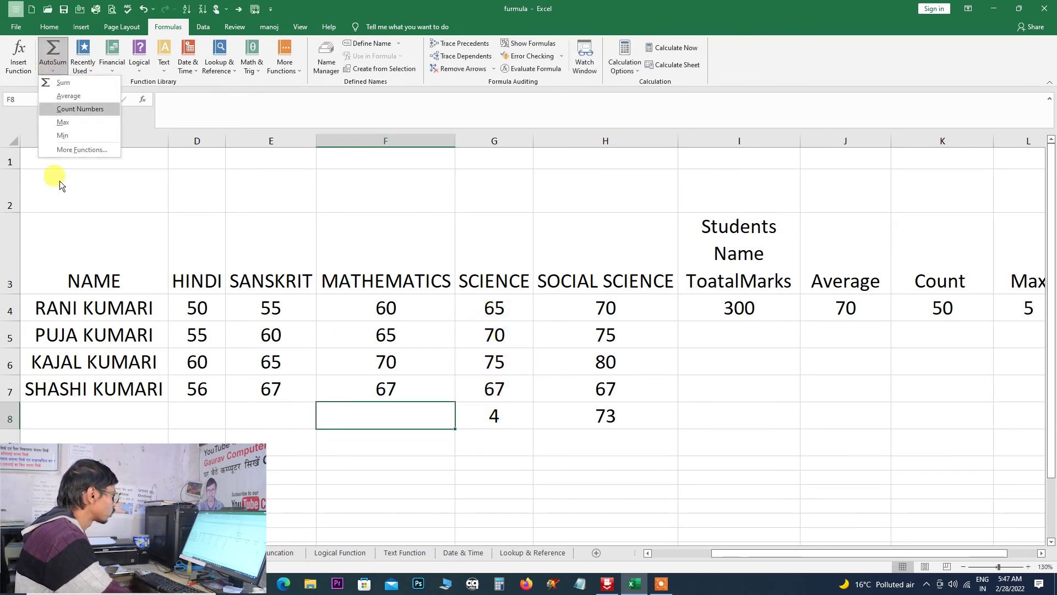
{"action": "left_click", "coordinate": [63, 123]}
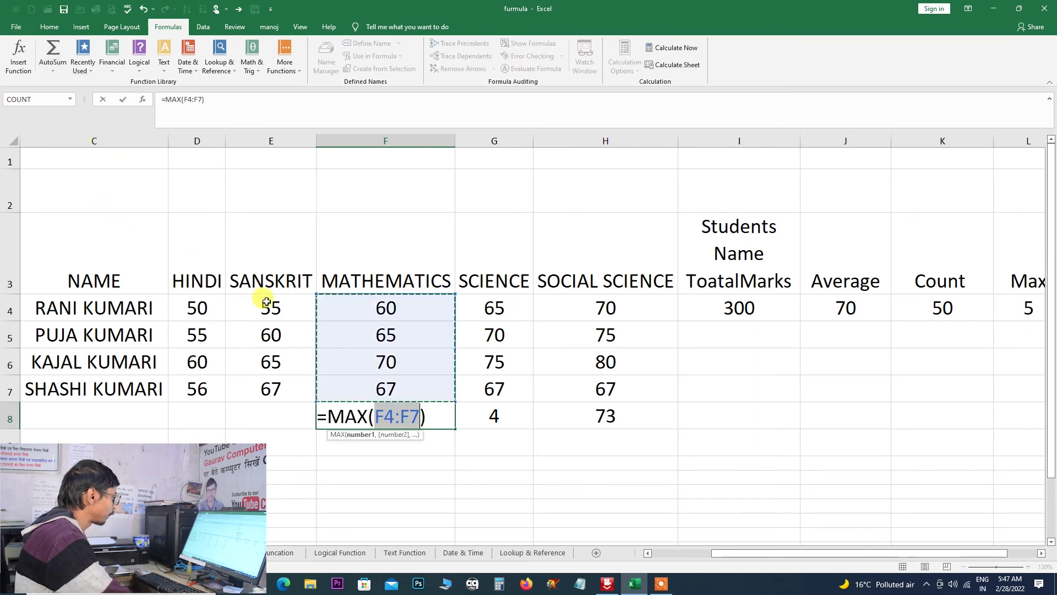
{"action": "key", "text": "Return"}
{"action": "left_click", "coordinate": [290, 414]}
{"action": "left_click", "coordinate": [59, 71]}
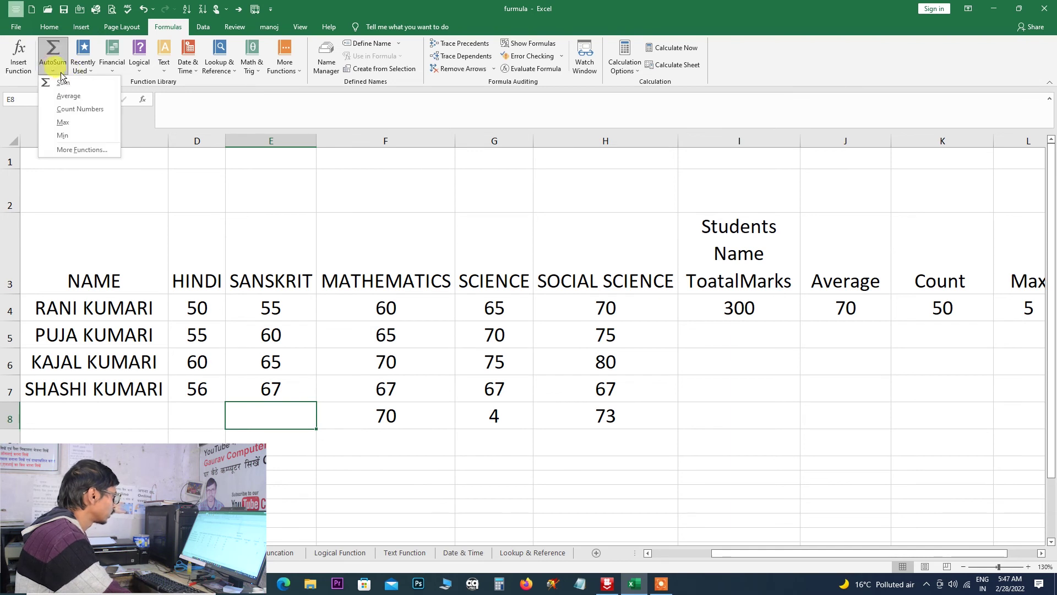
{"action": "left_click", "coordinate": [64, 136]}
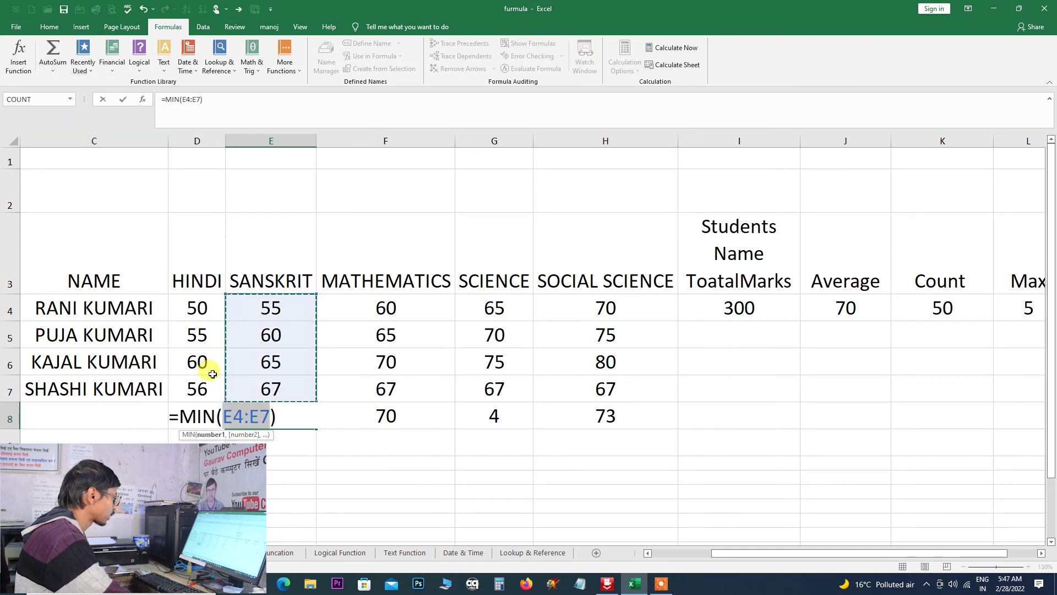
{"action": "key", "text": "Return"}
{"action": "left_click", "coordinate": [203, 419]}
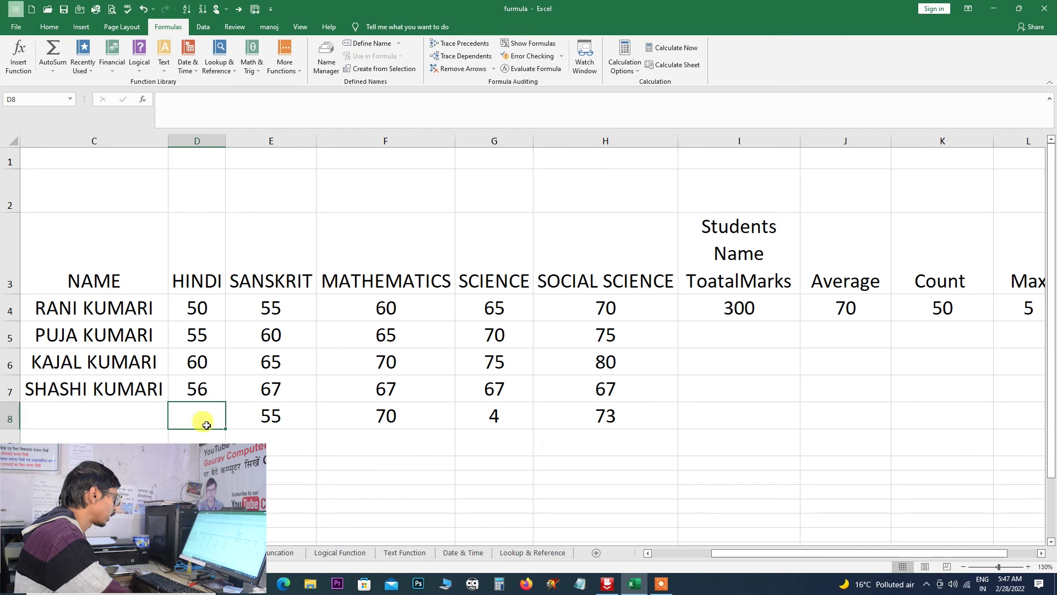
{"action": "left_click", "coordinate": [51, 70]}
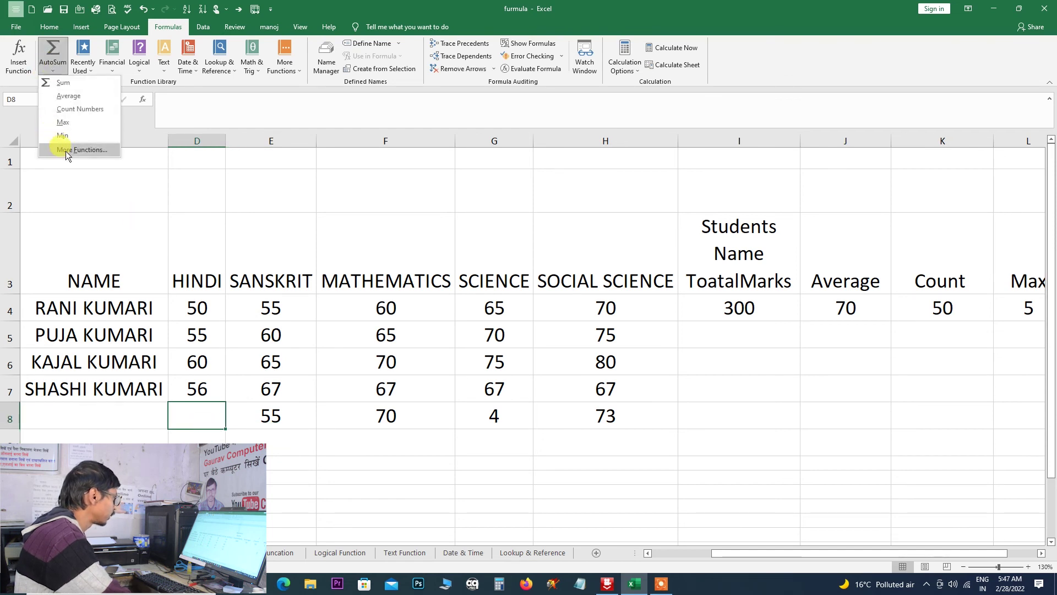
Enter =MIN(D4:D7) in D8, giving 50, then go to the Recently Used sheet.
{"action": "left_click", "coordinate": [65, 150]}
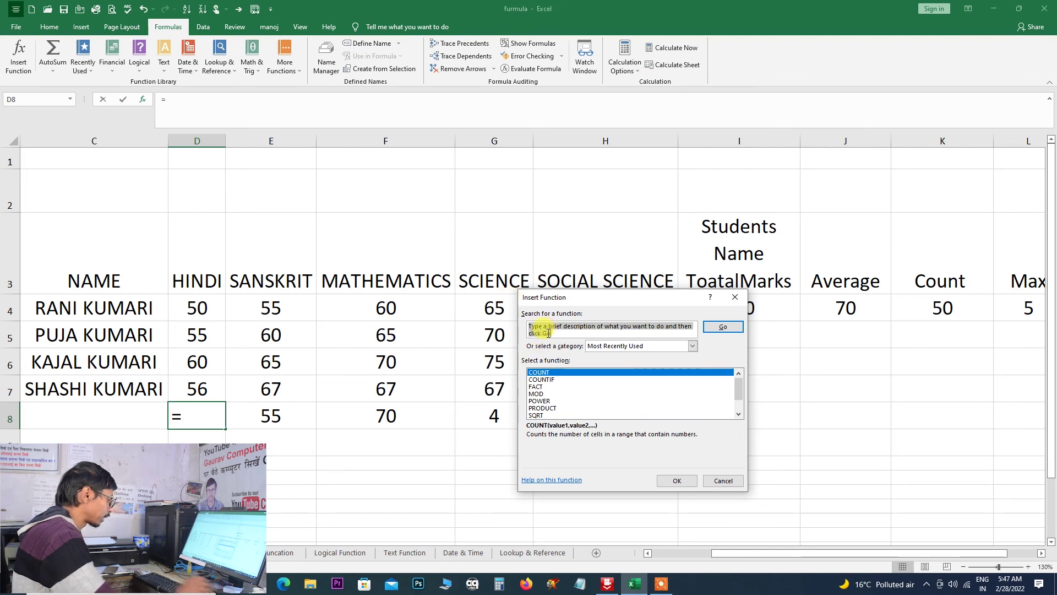
{"action": "left_click", "coordinate": [544, 374]}
{"action": "left_click", "coordinate": [554, 336]}
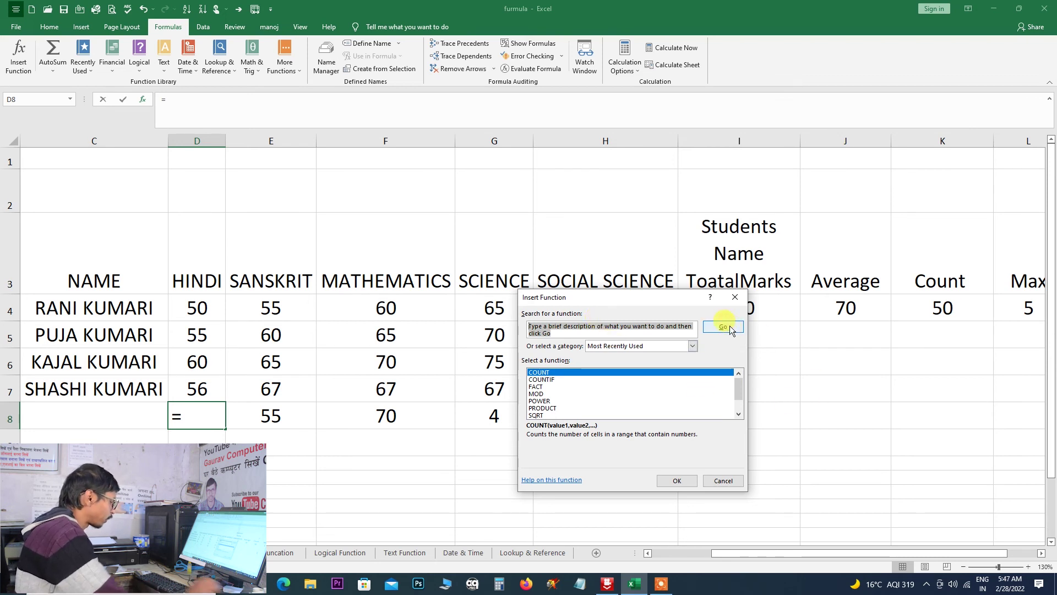
{"action": "type", "text": "min"}
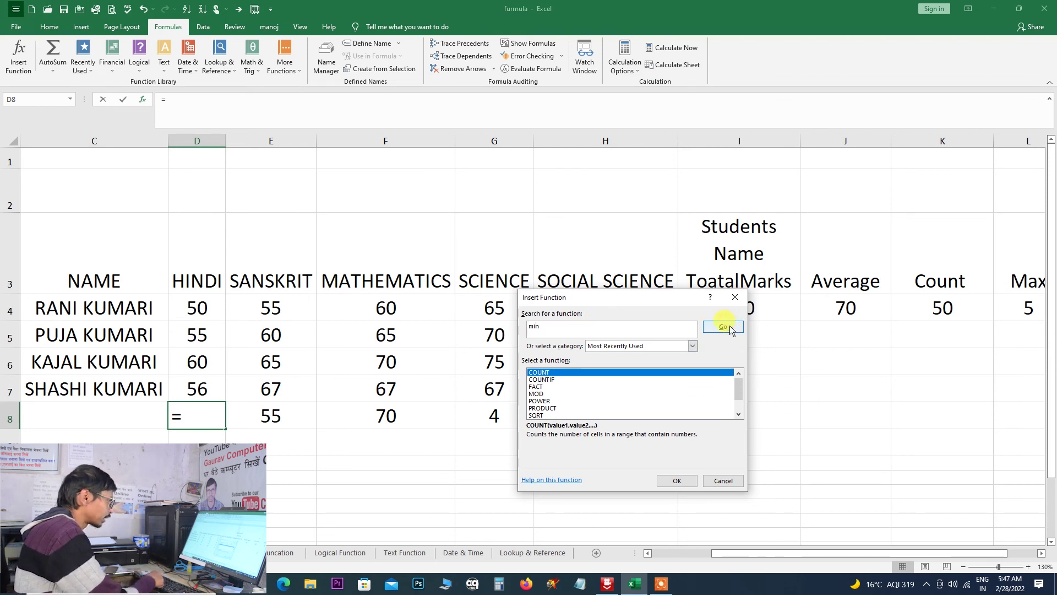
{"action": "left_click", "coordinate": [723, 327]}
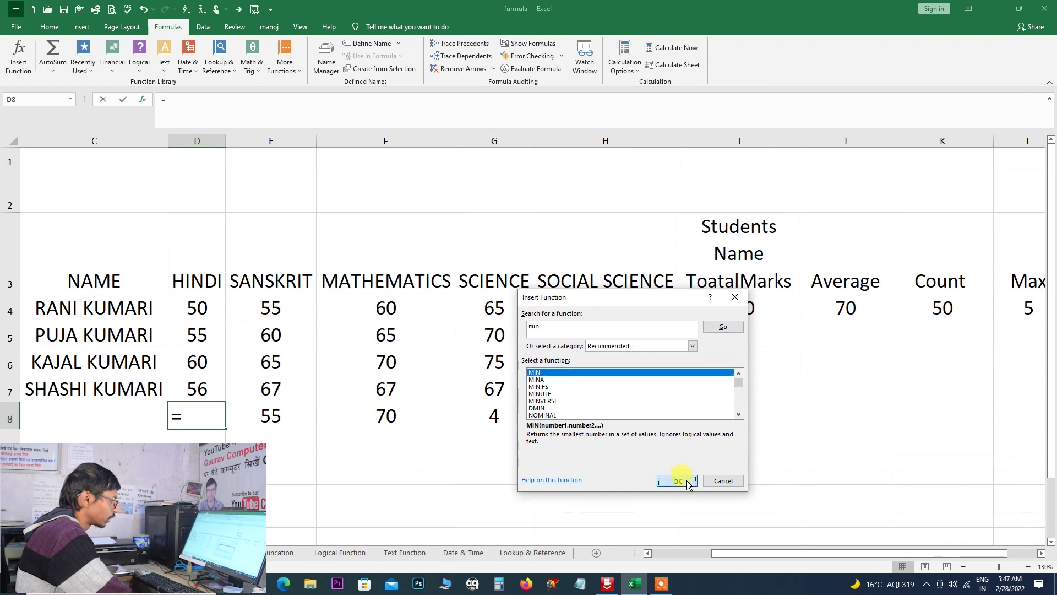
{"action": "left_click", "coordinate": [677, 480]}
{"action": "left_click_drag", "start_coordinate": [193, 313], "coordinate": [196, 389]}
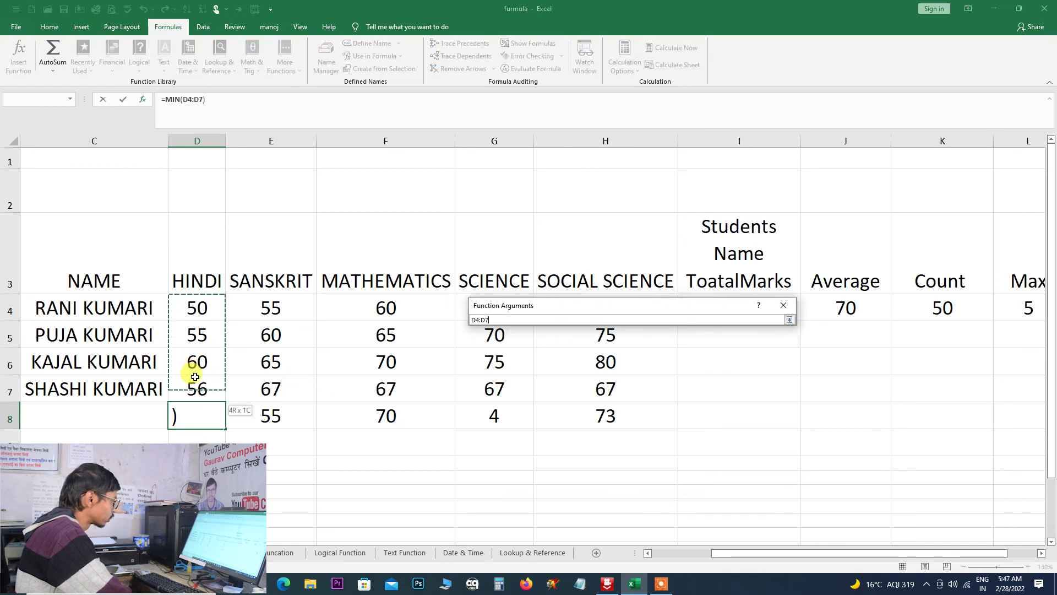
{"action": "left_click", "coordinate": [711, 478]}
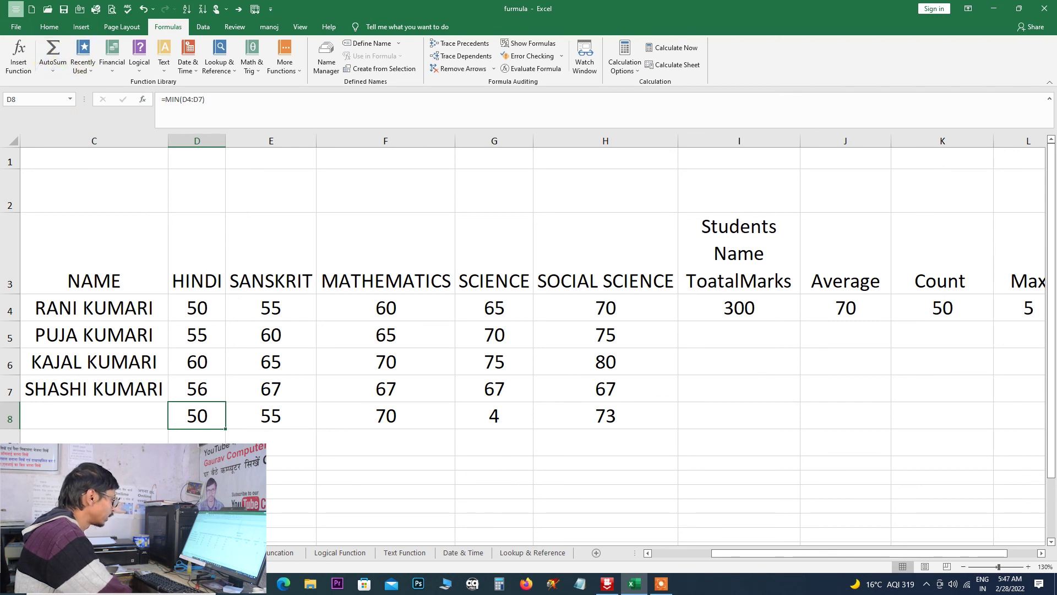
{"action": "key", "text": "ctrl+Page_Down"}
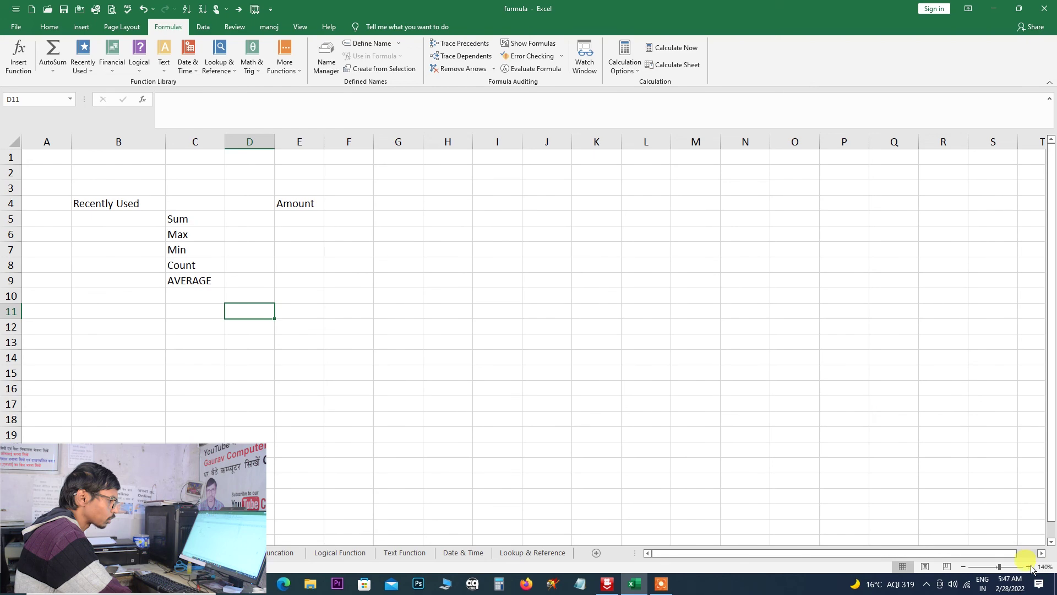
{"action": "left_click", "coordinate": [1027, 567]}
{"action": "left_click", "coordinate": [1028, 567]}
{"action": "left_click", "coordinate": [1028, 566]}
{"action": "left_click", "coordinate": [1028, 566]}
{"action": "left_click", "coordinate": [1028, 567]}
{"action": "left_click", "coordinate": [1028, 567]}
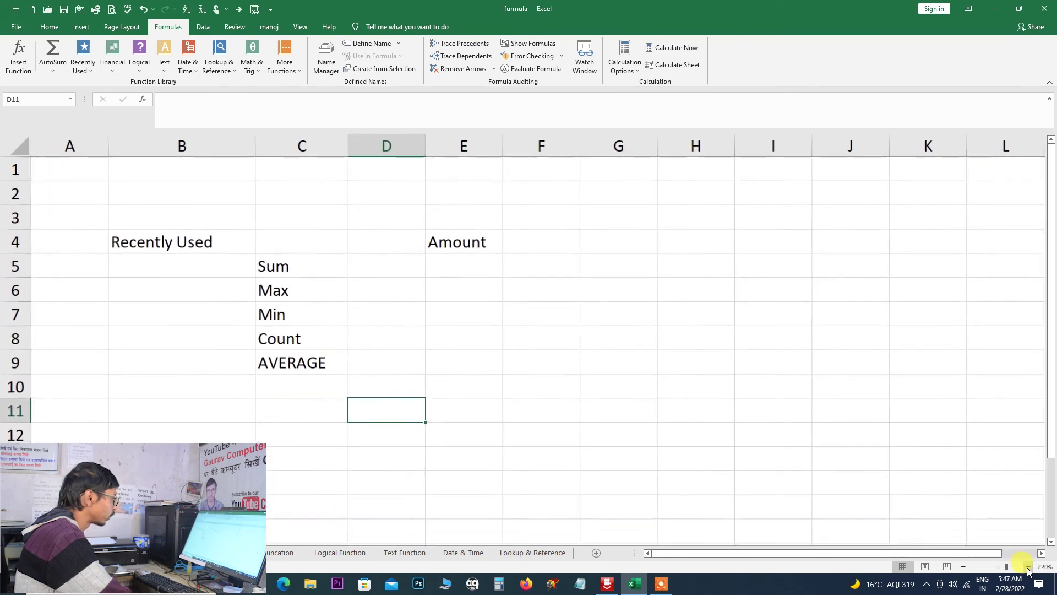
{"action": "left_click", "coordinate": [1028, 567]}
{"action": "left_click", "coordinate": [1028, 567]}
{"action": "left_click", "coordinate": [1028, 567]}
{"action": "left_click", "coordinate": [1028, 567]}
{"action": "left_click", "coordinate": [1027, 567]}
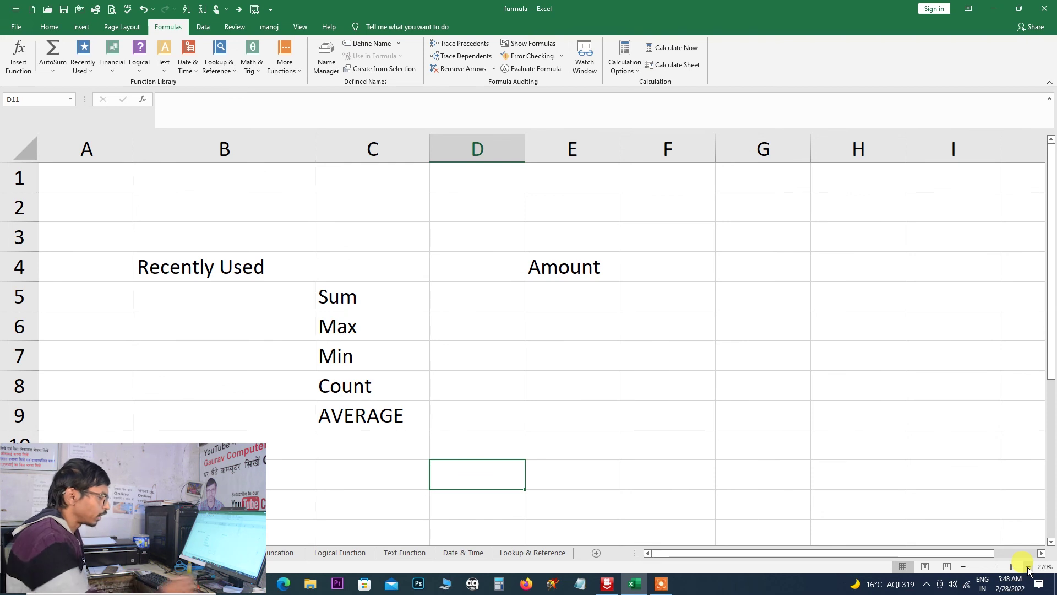
{"action": "left_click", "coordinate": [1028, 567]}
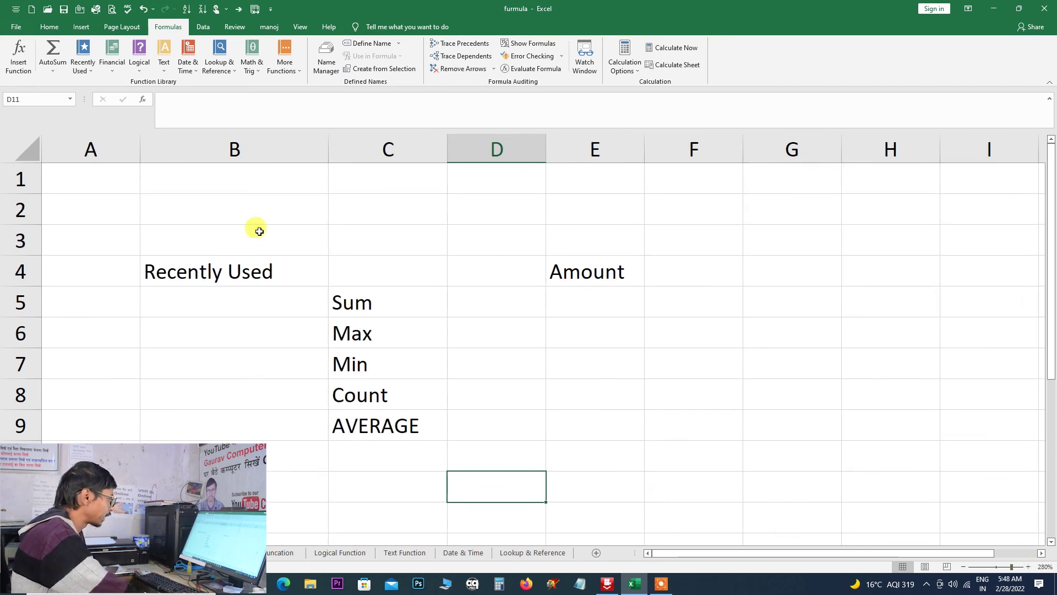
{"action": "left_click", "coordinate": [53, 72]}
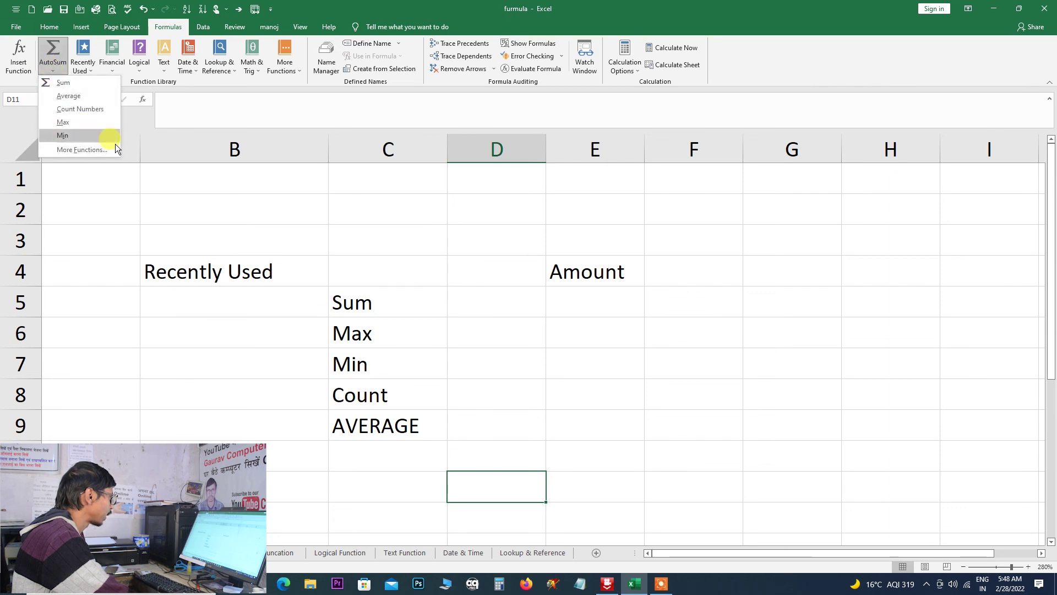
{"action": "left_click", "coordinate": [233, 108]}
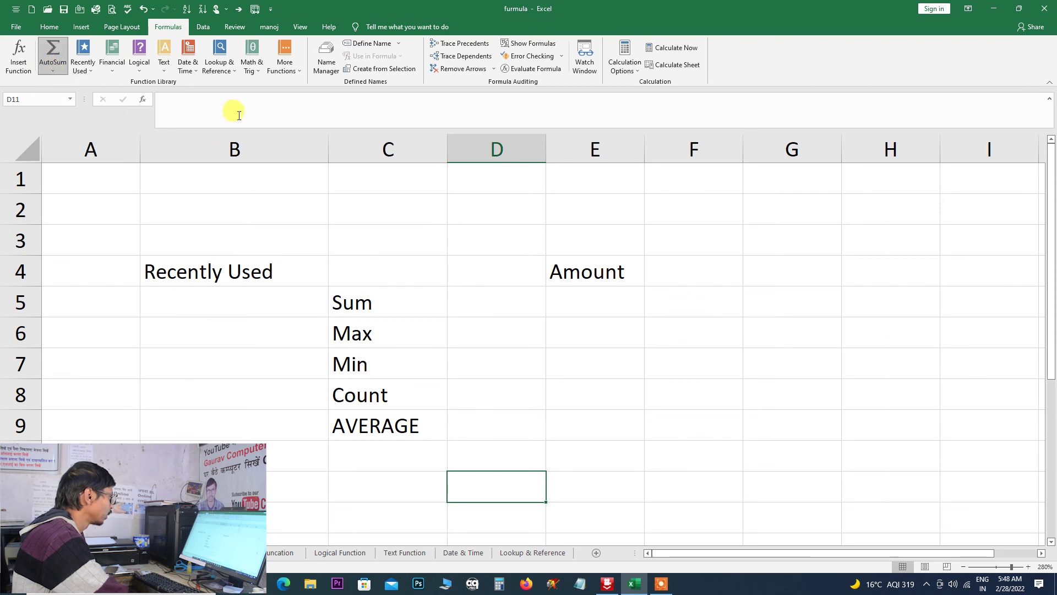
{"action": "left_click", "coordinate": [91, 71]}
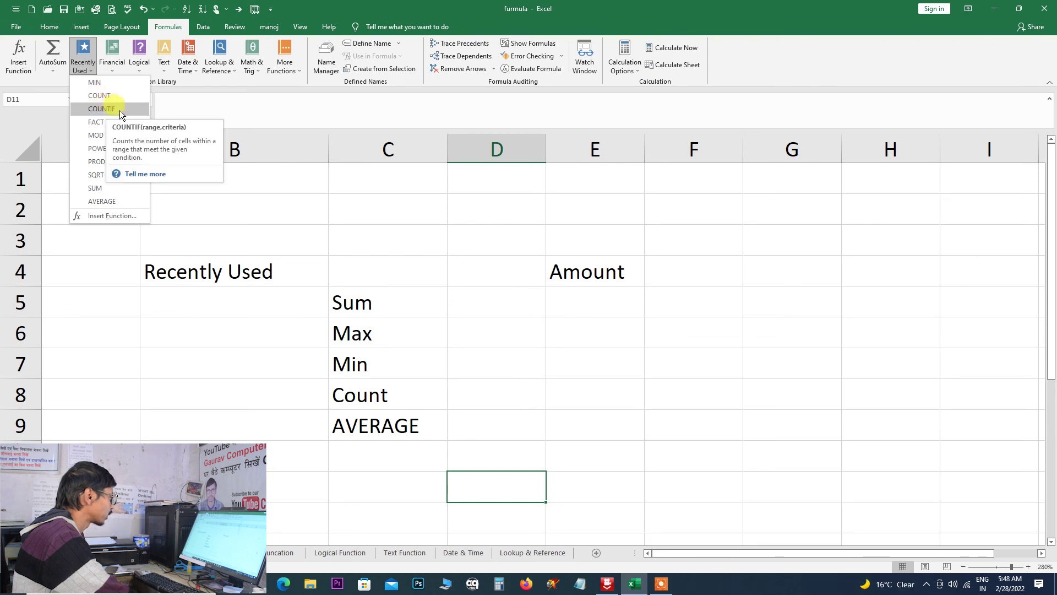
{"action": "left_click", "coordinate": [590, 365]}
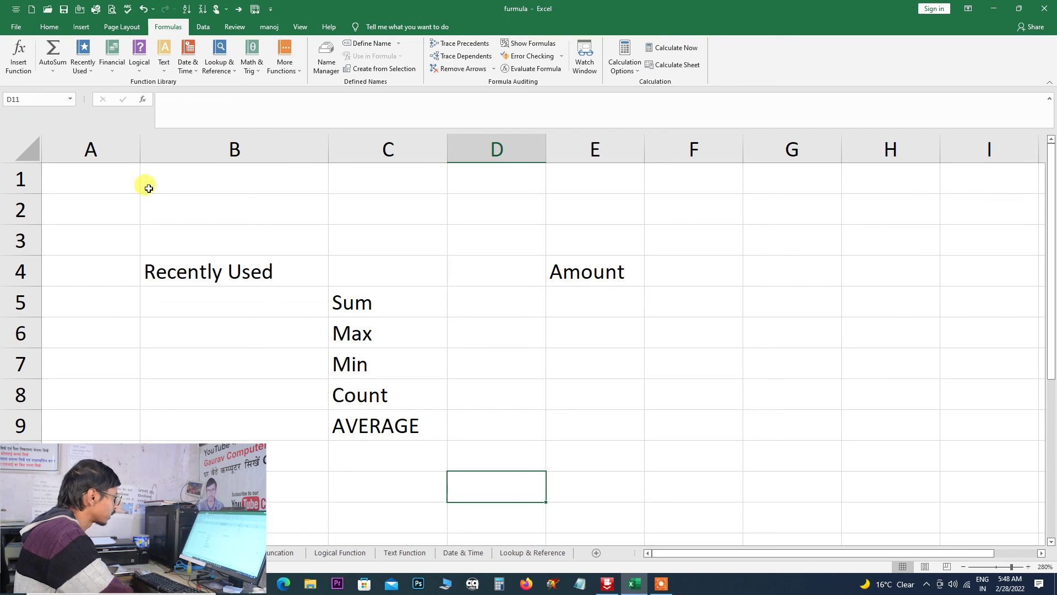
{"action": "left_click", "coordinate": [88, 72]}
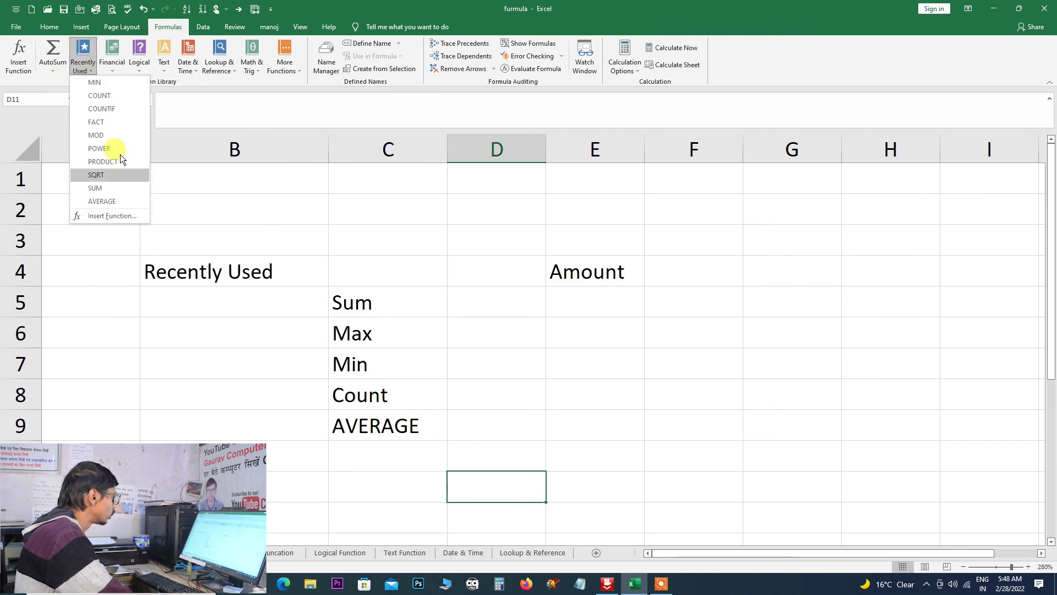
{"action": "left_click", "coordinate": [589, 305]}
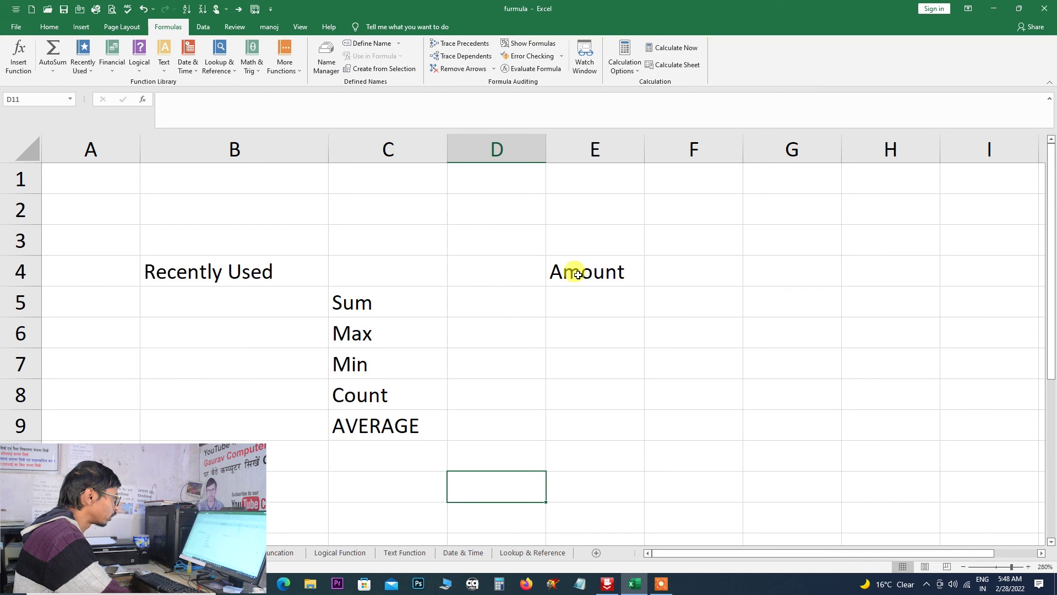
{"action": "left_click", "coordinate": [574, 272]}
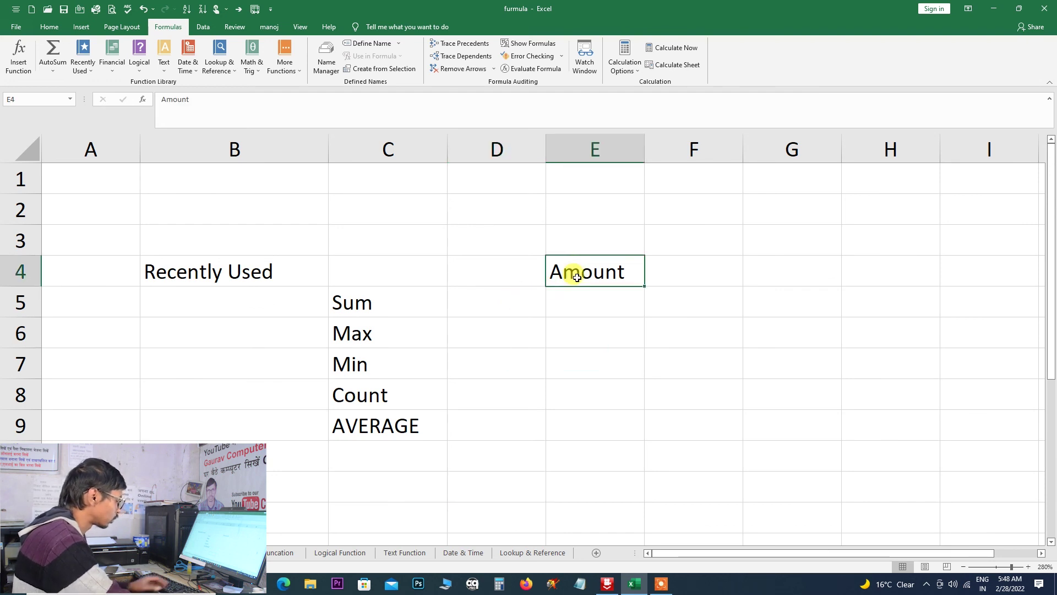
Delete the Amount heading in E4 and enter 10, 20, 30 in D5:F5.
{"action": "key", "text": "Delete"}
{"action": "left_click", "coordinate": [668, 275]}
{"action": "left_click", "coordinate": [669, 309]}
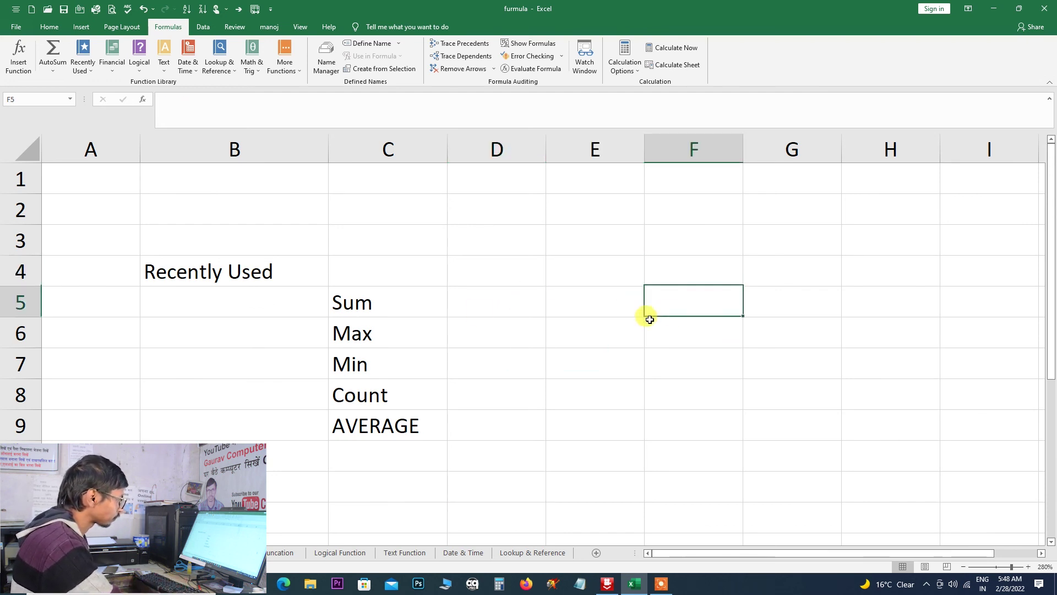
{"action": "left_click", "coordinate": [477, 297]}
{"action": "type", "text": "10"}
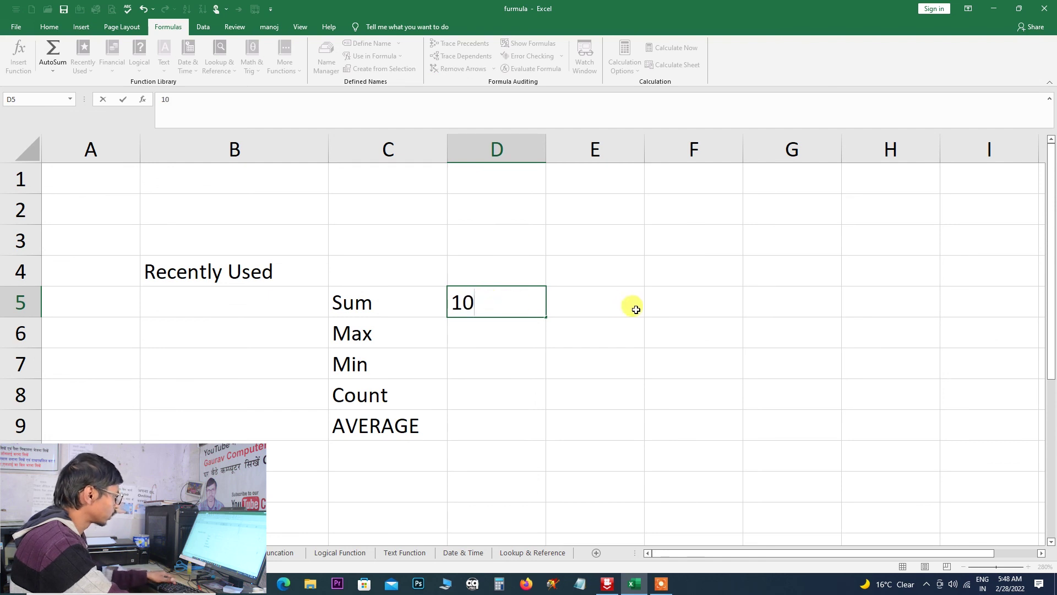
{"action": "left_click", "coordinate": [633, 307]}
{"action": "type", "text": "2"}
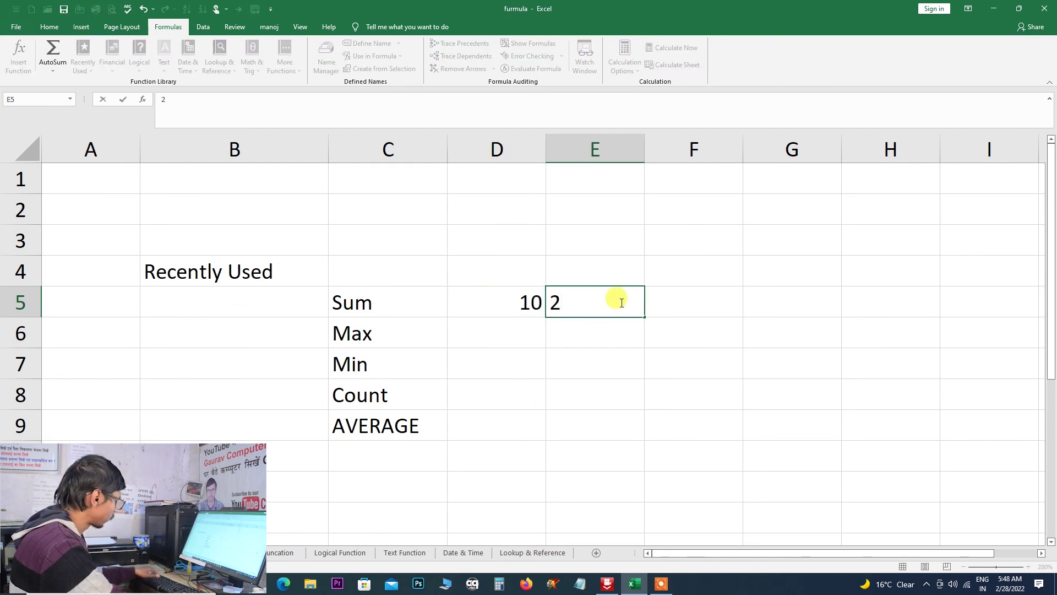
{"action": "type", "text": "0"}
{"action": "left_click", "coordinate": [692, 304]}
{"action": "type", "text": "30"}
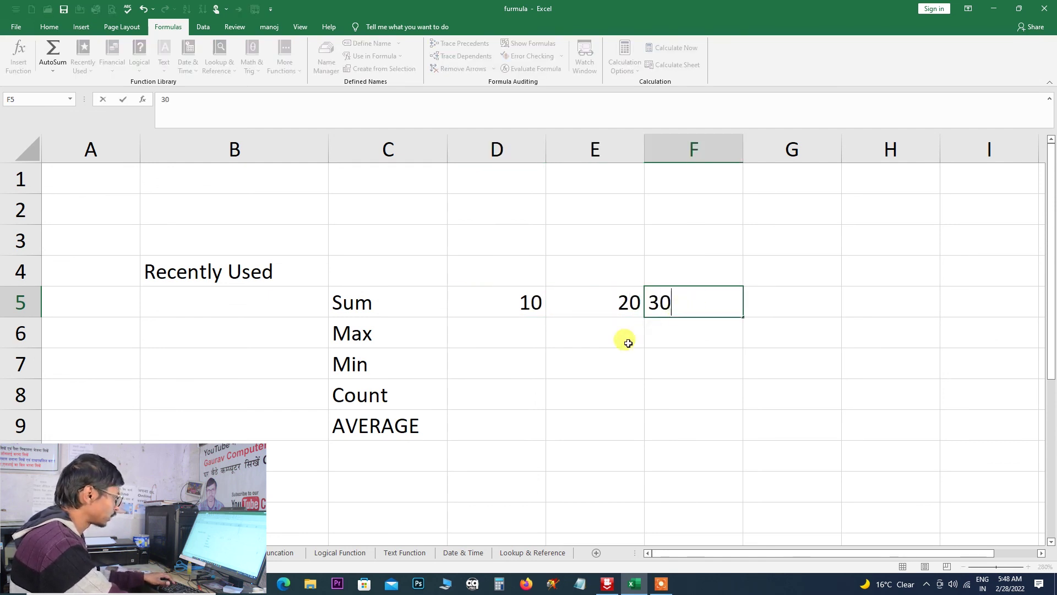
{"action": "left_click", "coordinate": [511, 301]}
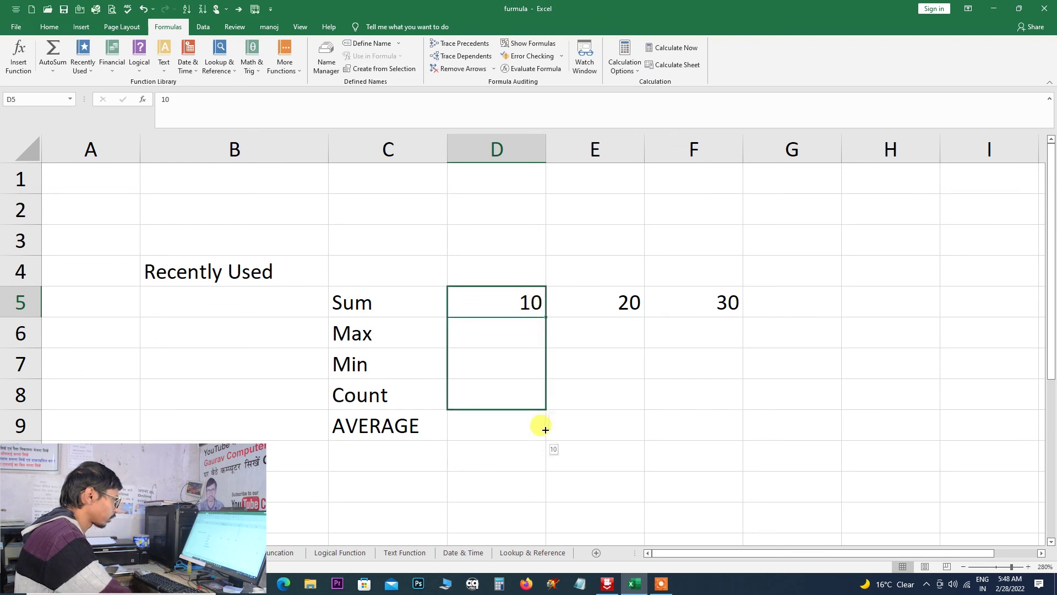
Fill series down to row 9: 10–14 in D, 20–24 in E, 30–34 in F.
{"action": "left_click_drag", "start_coordinate": [546, 318], "coordinate": [543, 435]}
{"action": "left_click", "coordinate": [555, 447]}
{"action": "left_click", "coordinate": [574, 473]}
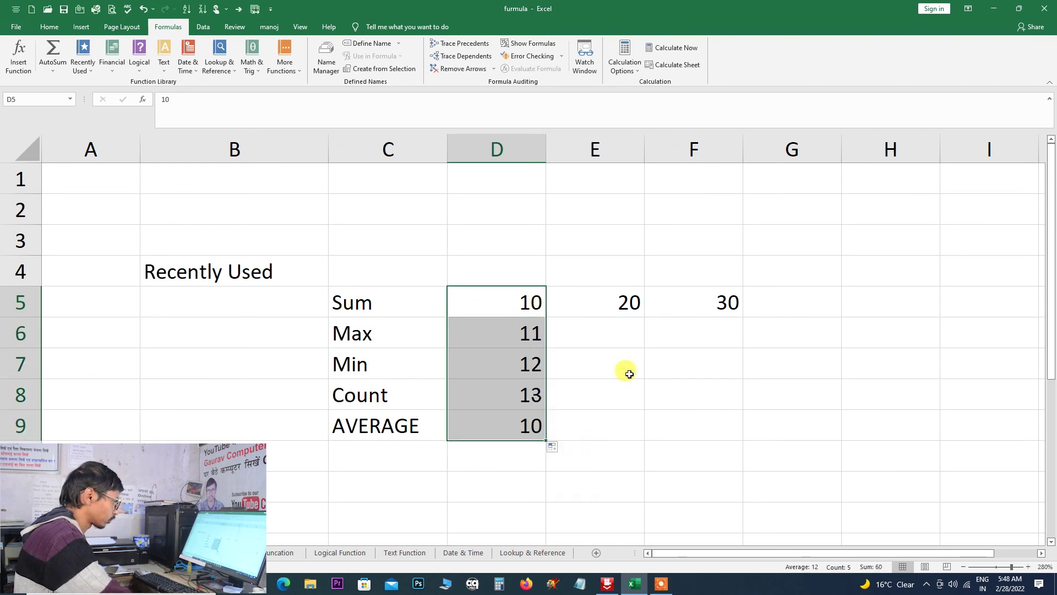
{"action": "left_click", "coordinate": [636, 300]}
{"action": "left_click_drag", "start_coordinate": [646, 318], "coordinate": [645, 440]}
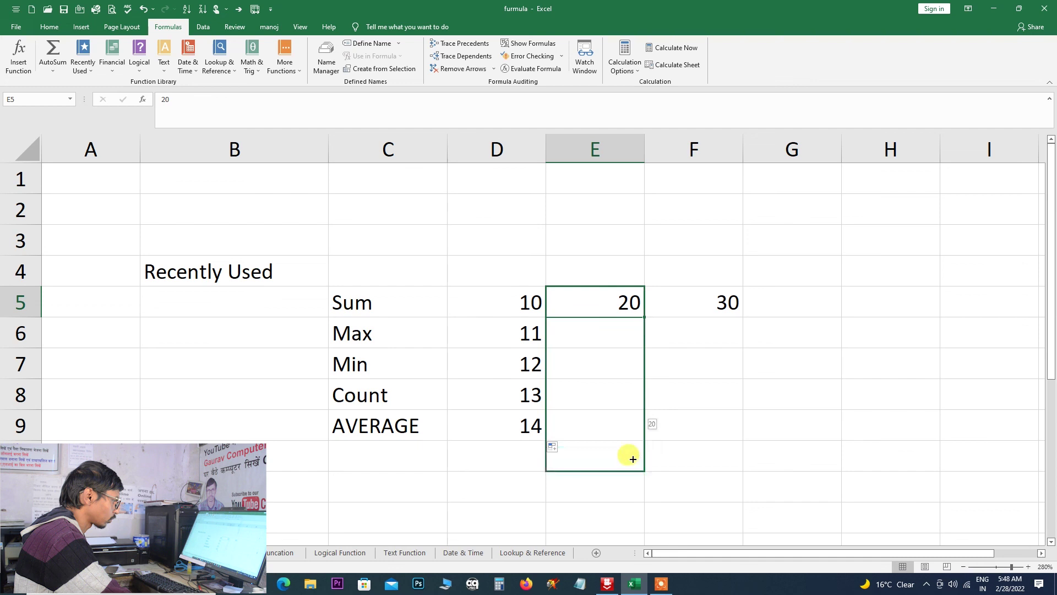
{"action": "left_click", "coordinate": [655, 447]}
{"action": "left_click", "coordinate": [675, 473]}
{"action": "mouse_move", "coordinate": [701, 300]}
{"action": "left_mouse_down"}
{"action": "mouse_move", "coordinate": [704, 397]}
{"action": "mouse_move", "coordinate": [725, 431]}
{"action": "mouse_move", "coordinate": [738, 305]}
{"action": "mouse_move", "coordinate": [741, 432]}
{"action": "left_mouse_up"}
{"action": "left_click", "coordinate": [754, 448]}
{"action": "left_click", "coordinate": [774, 471]}
{"action": "left_click", "coordinate": [781, 297]}
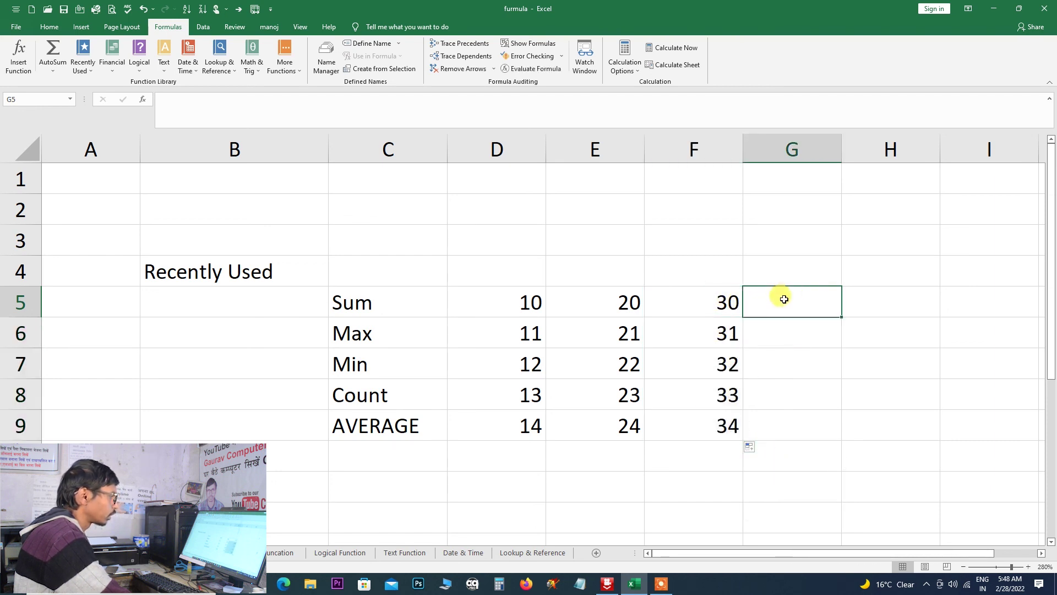
Put =MIN(D5:F5) in G5 from Recently Used functions, giving 10.
{"action": "left_click", "coordinate": [88, 68]}
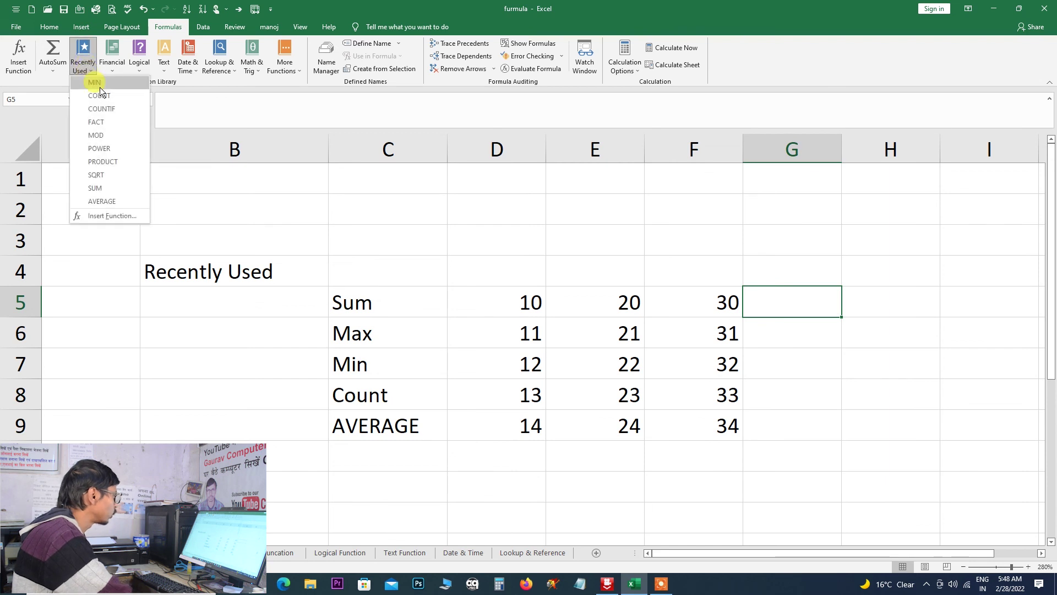
{"action": "left_click", "coordinate": [99, 87]}
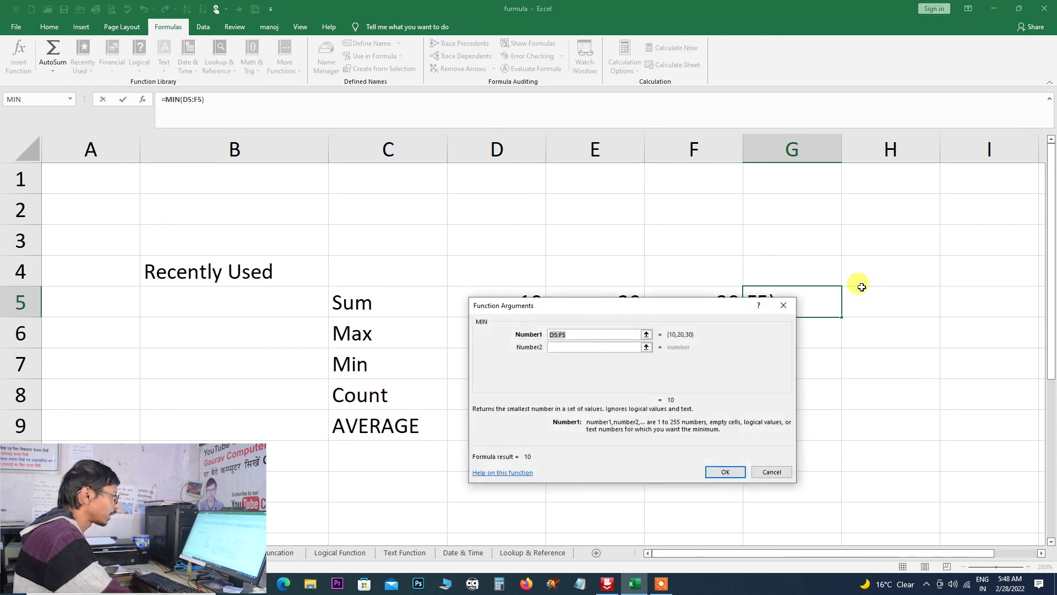
{"action": "left_click_drag", "start_coordinate": [679, 305], "coordinate": [831, 407]}
{"action": "left_click_drag", "start_coordinate": [504, 302], "coordinate": [683, 303]}
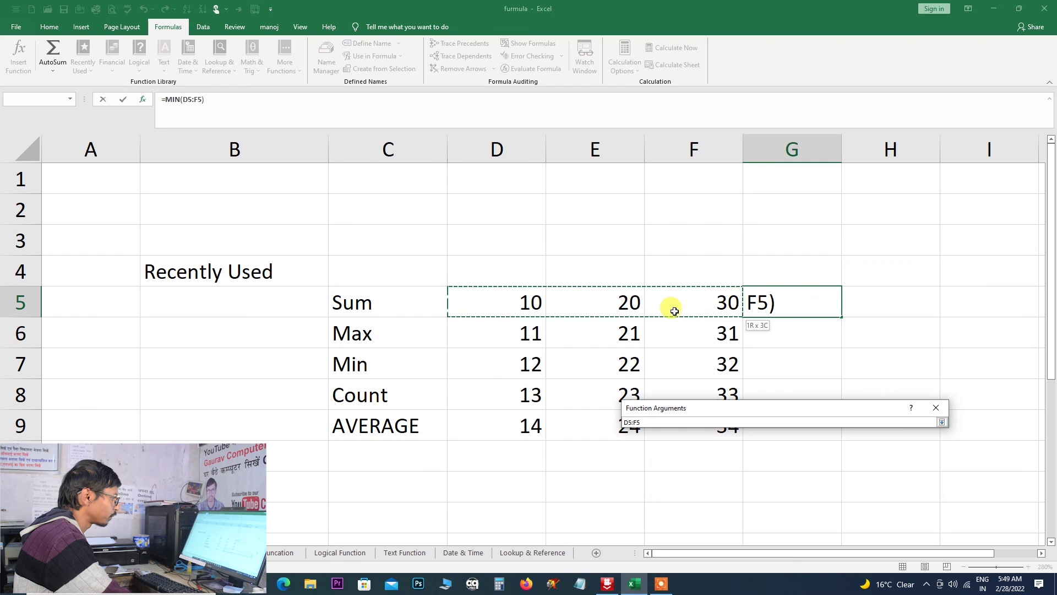
{"action": "left_click", "coordinate": [875, 567]}
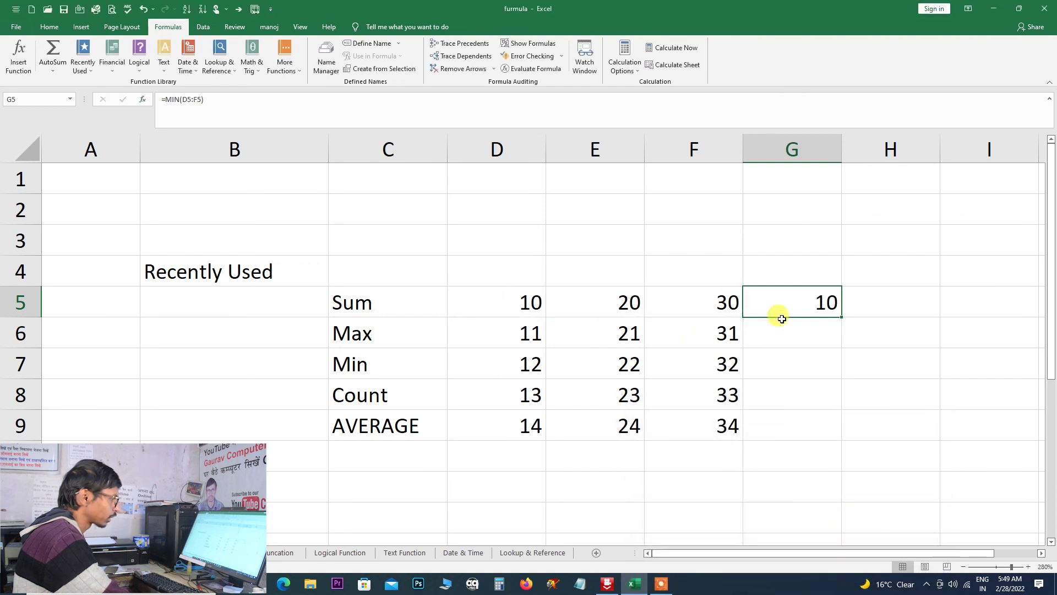
Put =COUNT(D6:F6) in G6 from Recently Used functions, giving 3.
{"action": "left_click", "coordinate": [779, 333]}
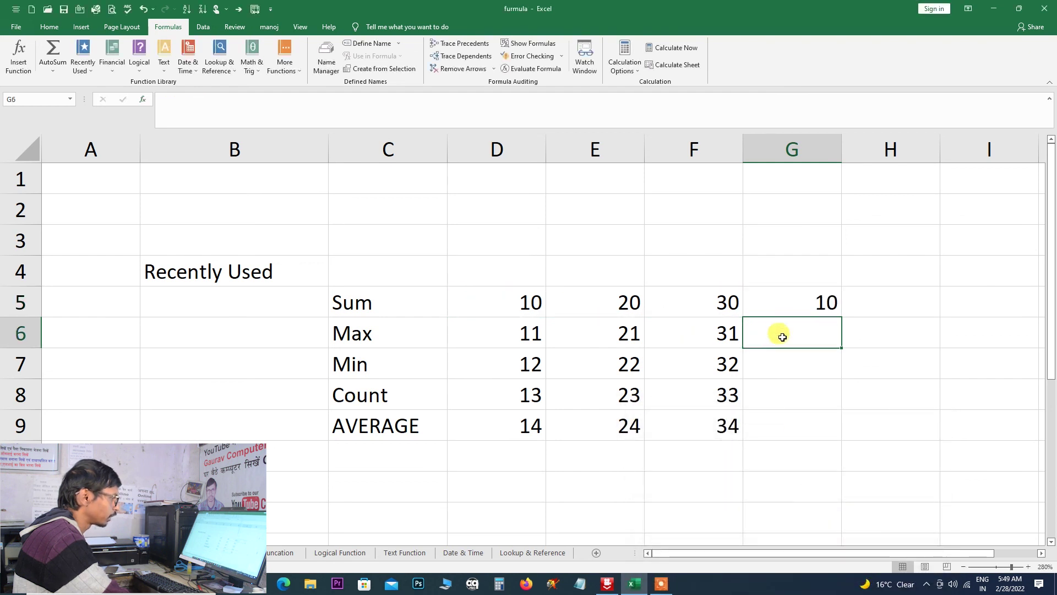
{"action": "left_click", "coordinate": [88, 69]}
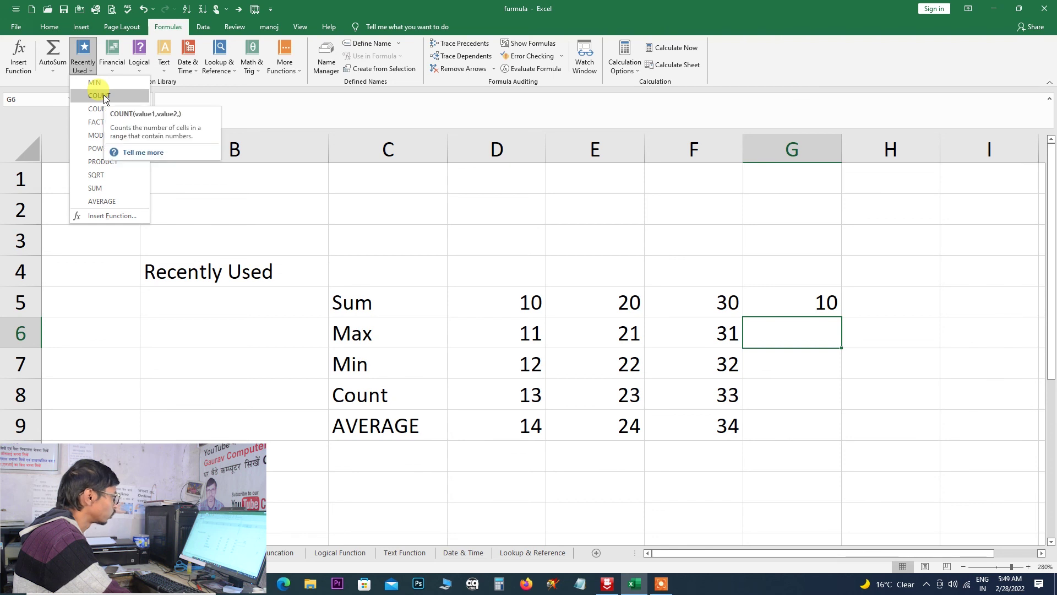
{"action": "left_click", "coordinate": [105, 98]}
{"action": "left_click_drag", "start_coordinate": [466, 336], "coordinate": [679, 336]}
{"action": "left_click", "coordinate": [870, 558]}
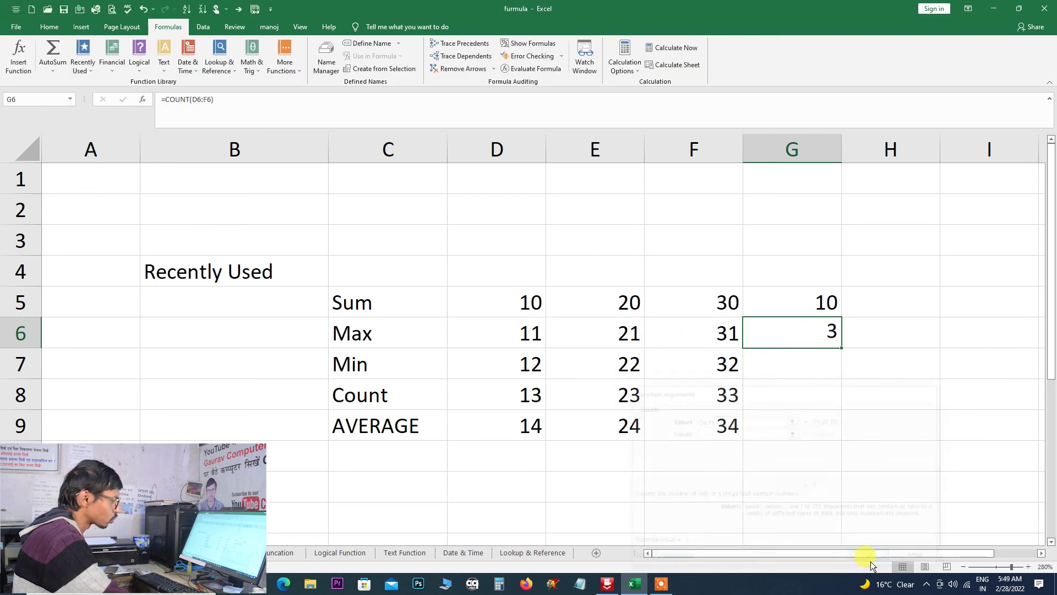
{"action": "left_click", "coordinate": [779, 364]}
{"action": "left_click", "coordinate": [90, 71]}
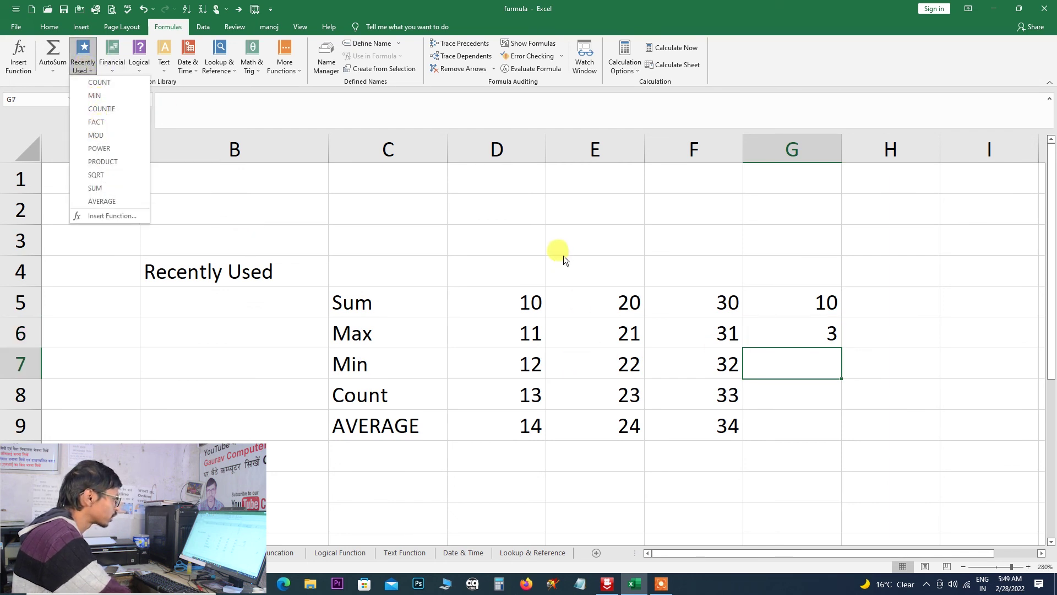
{"action": "left_click", "coordinate": [458, 264]}
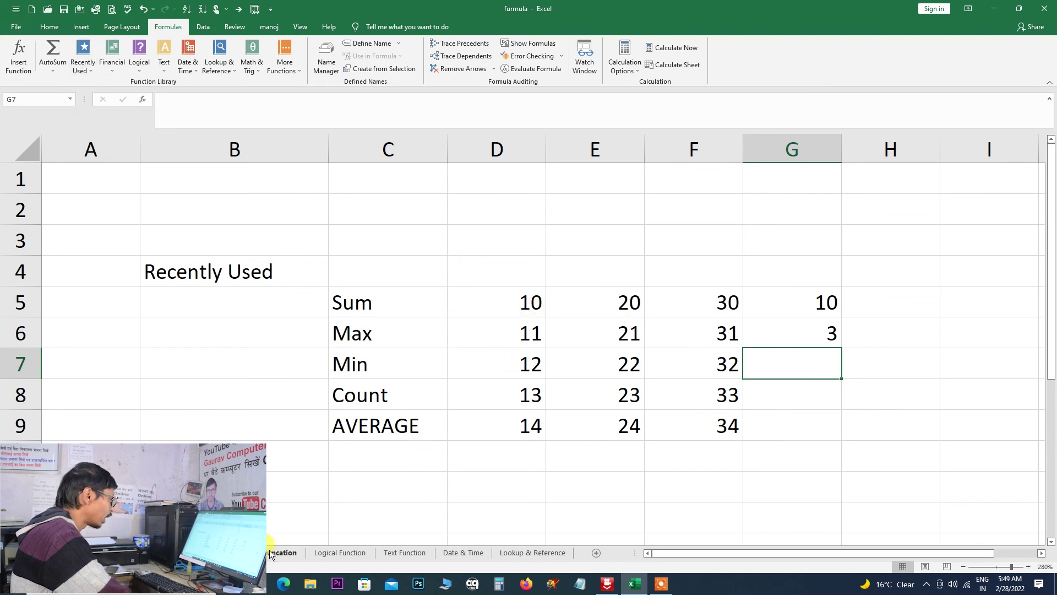